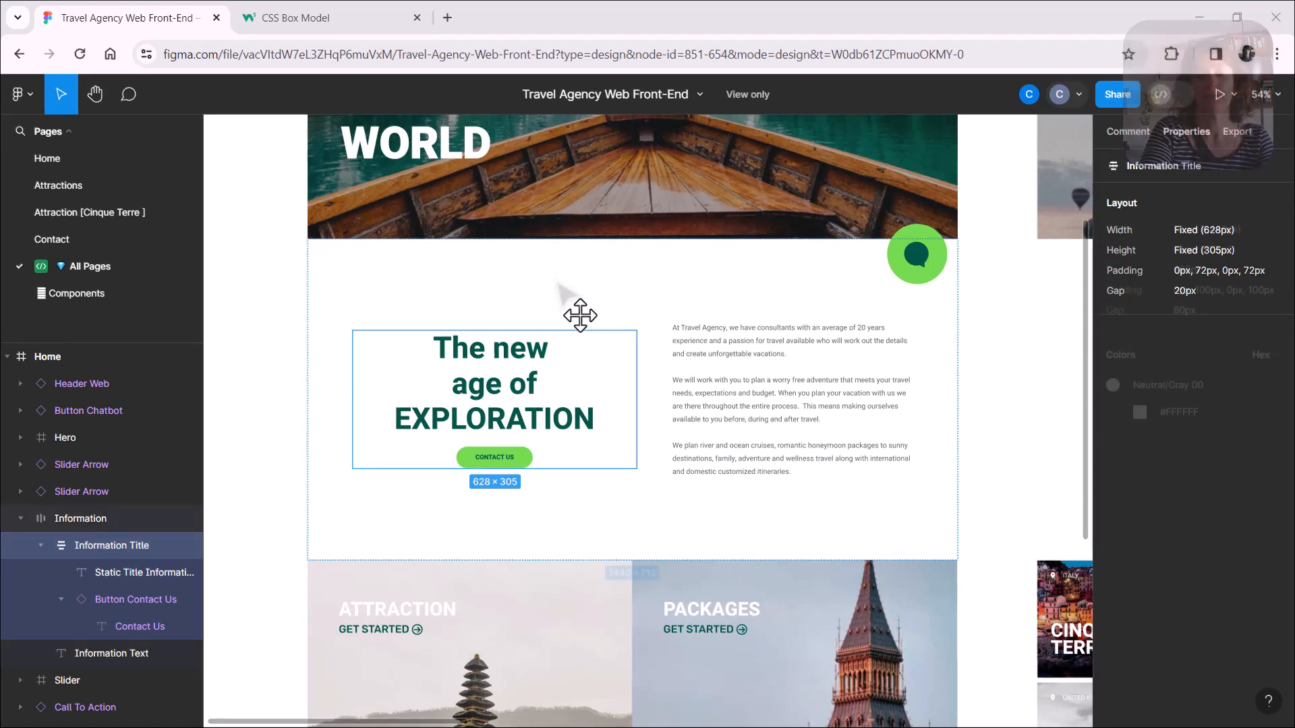
Inspect the Information frame's layout properties, and read the CSS Box Model page on W3Schools
{"action": "left_click", "coordinate": [574, 307]}
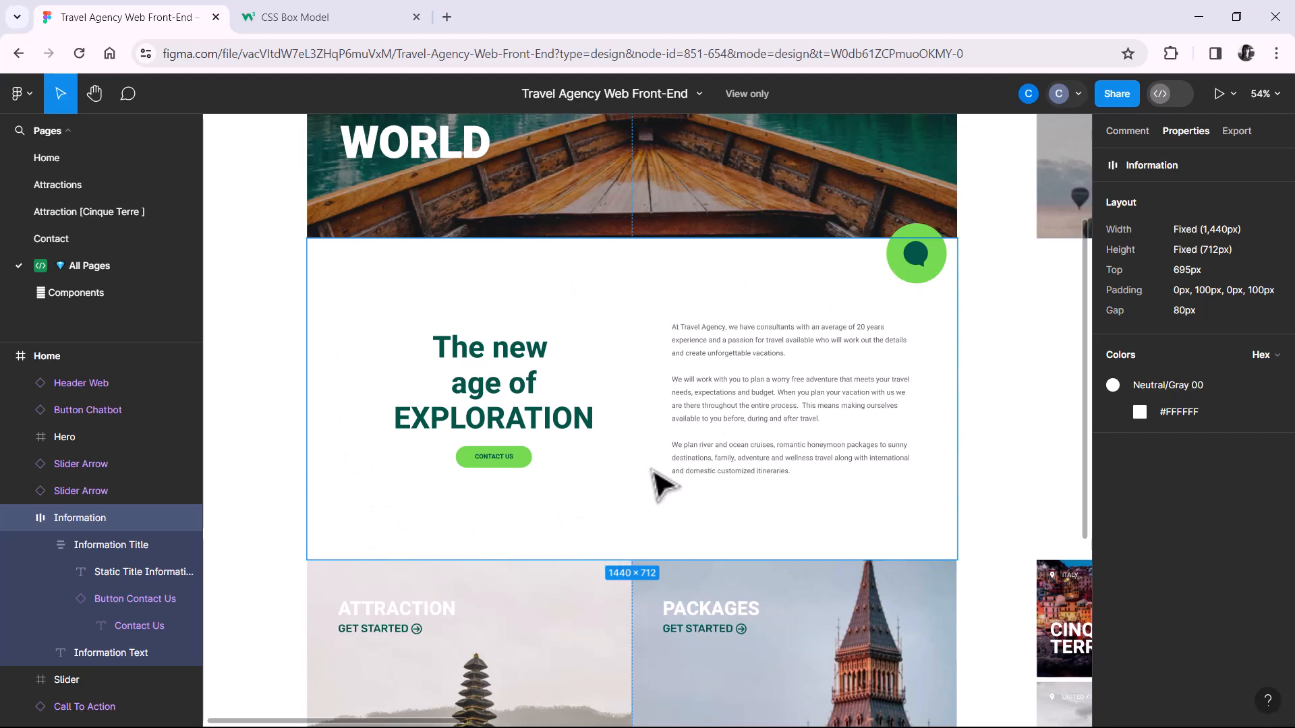
{"action": "left_click", "coordinate": [355, 24]}
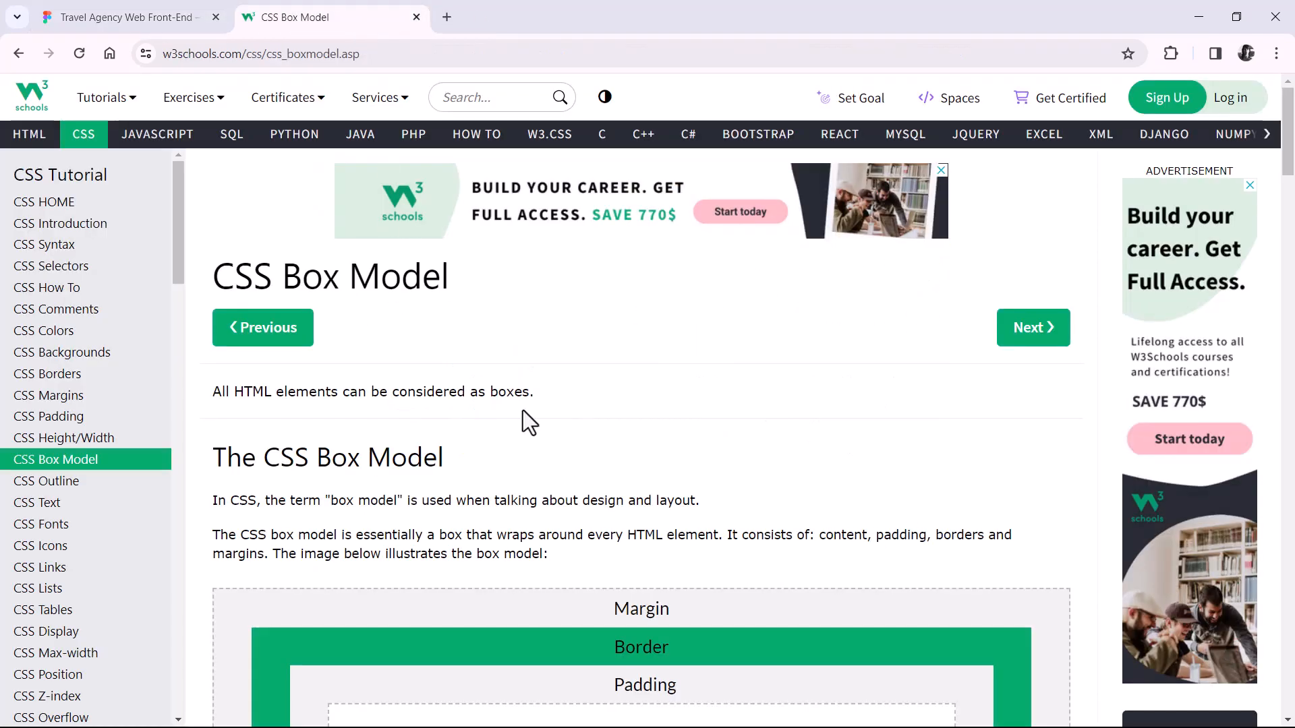
{"action": "scroll", "coordinate": [598, 465], "scroll_direction": "down", "scroll_amount": 2}
{"action": "scroll", "coordinate": [597, 464], "scroll_direction": "down", "scroll_amount": 1}
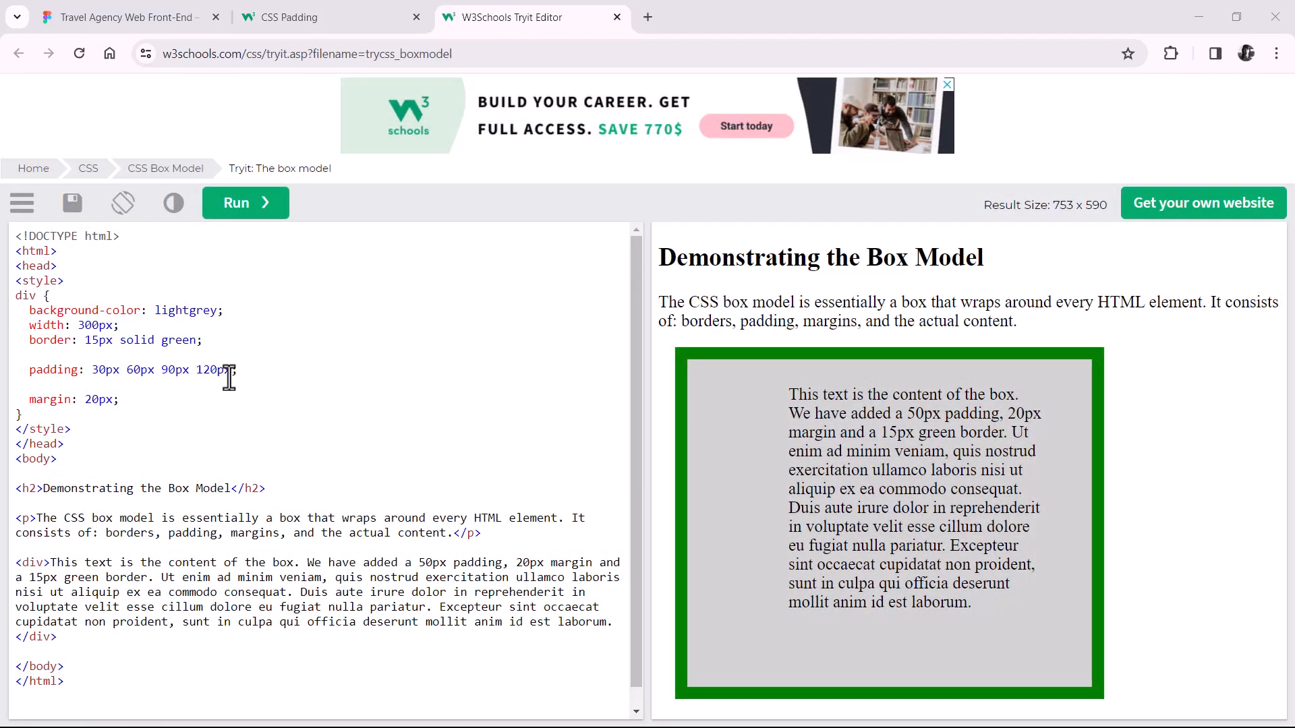
Compare the padding declaration in the box model example with the individual-side properties on the CSS Padding page
{"action": "left_click_drag", "start_coordinate": [29, 369], "coordinate": [238, 370]}
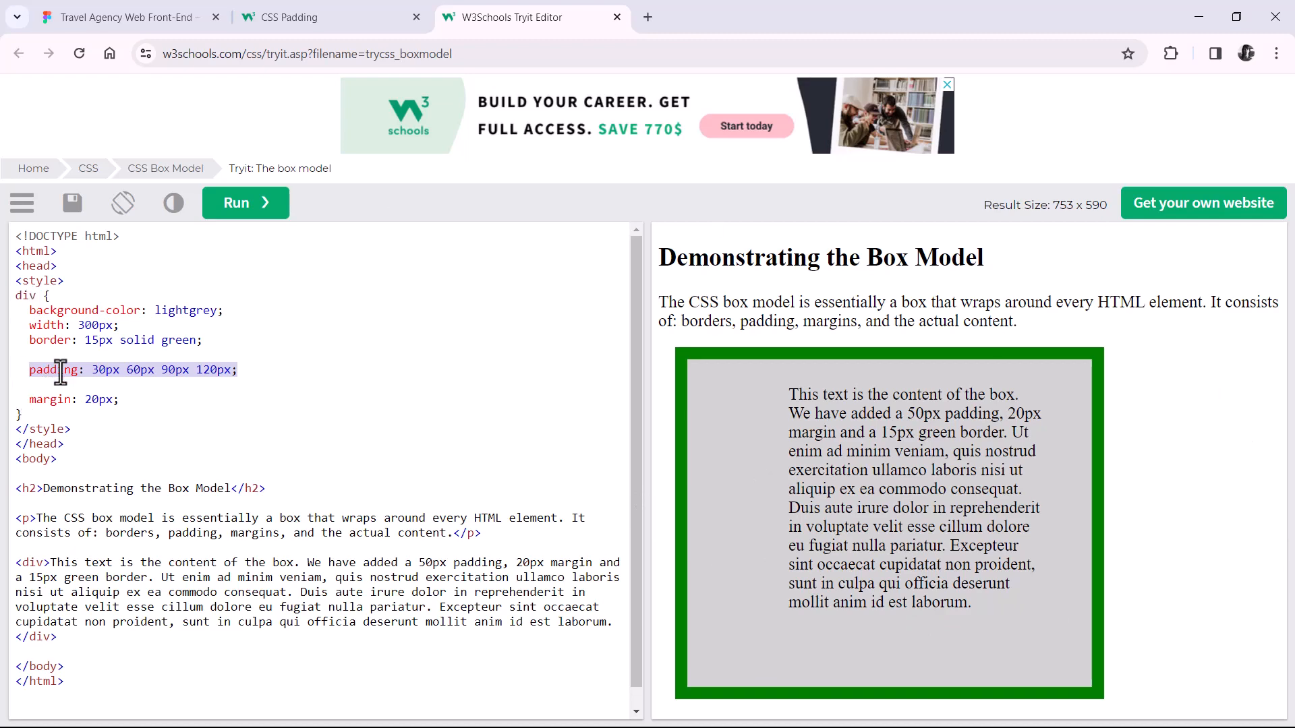
{"action": "left_click", "coordinate": [294, 20]}
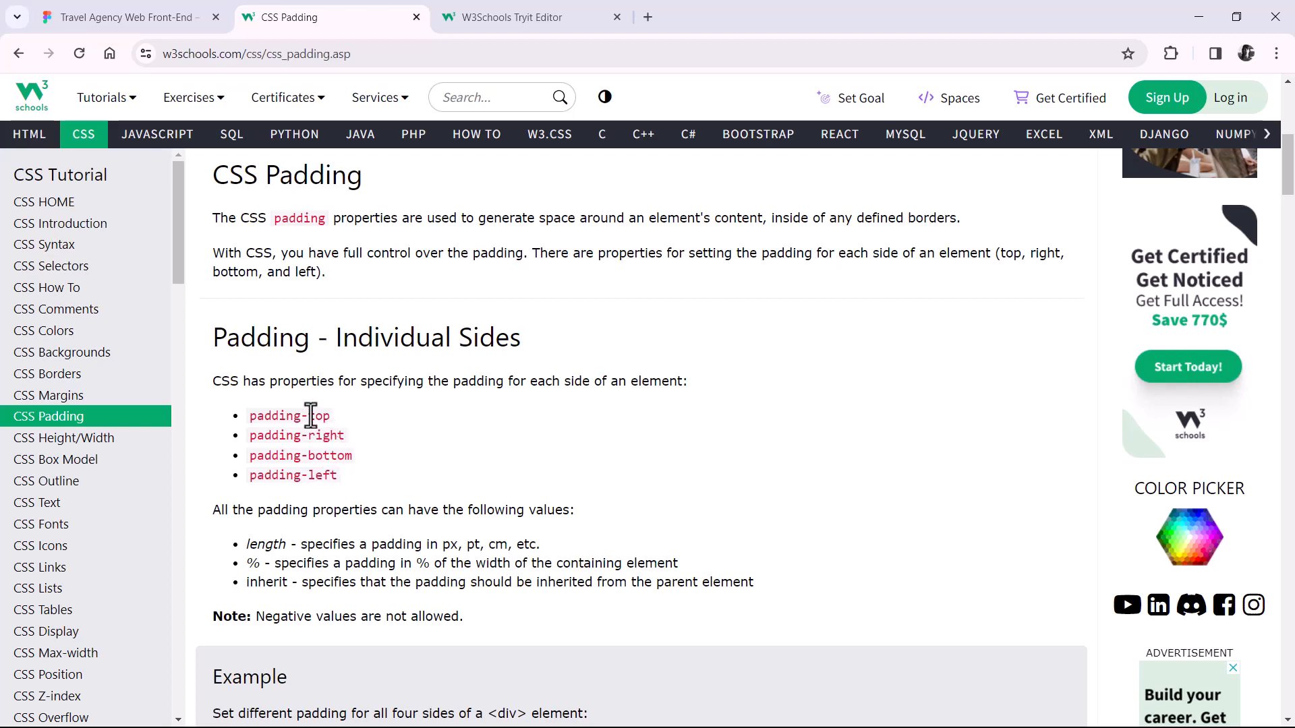
{"action": "left_click", "coordinate": [512, 17]}
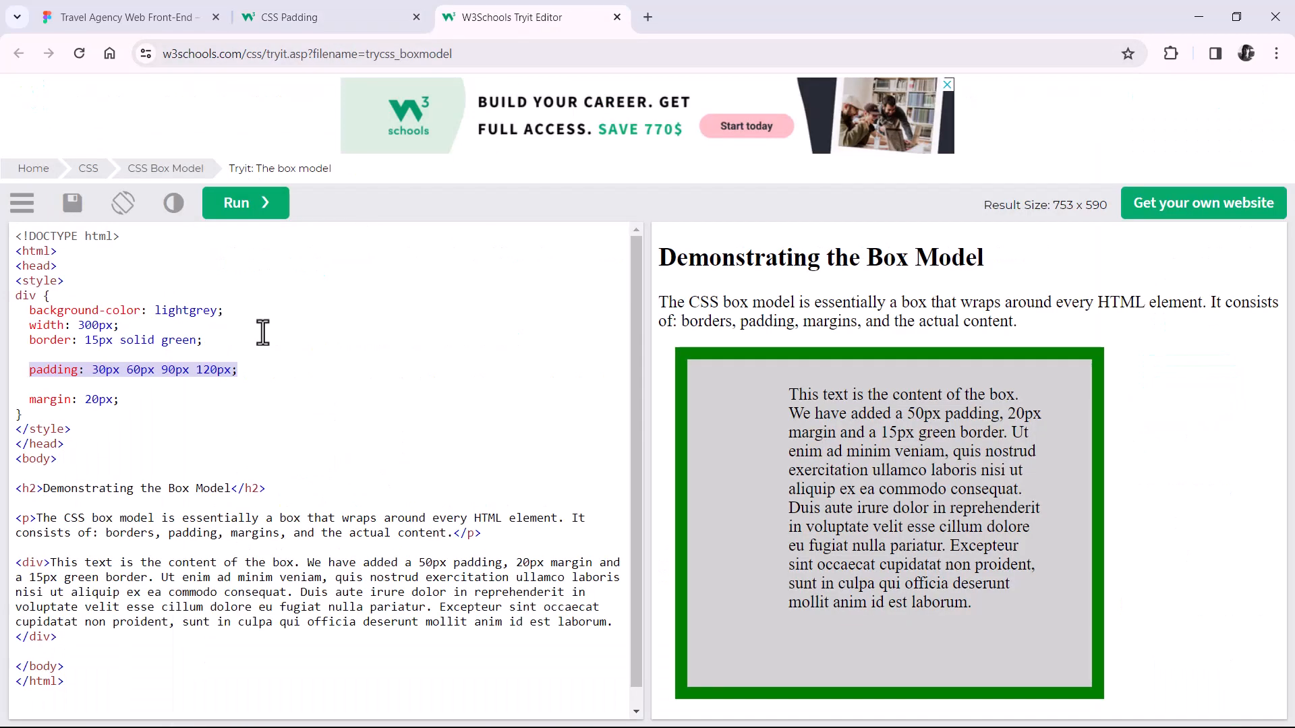
Shorten the div's padding declaration to 30px 120px and run the example
{"action": "left_click", "coordinate": [115, 369]}
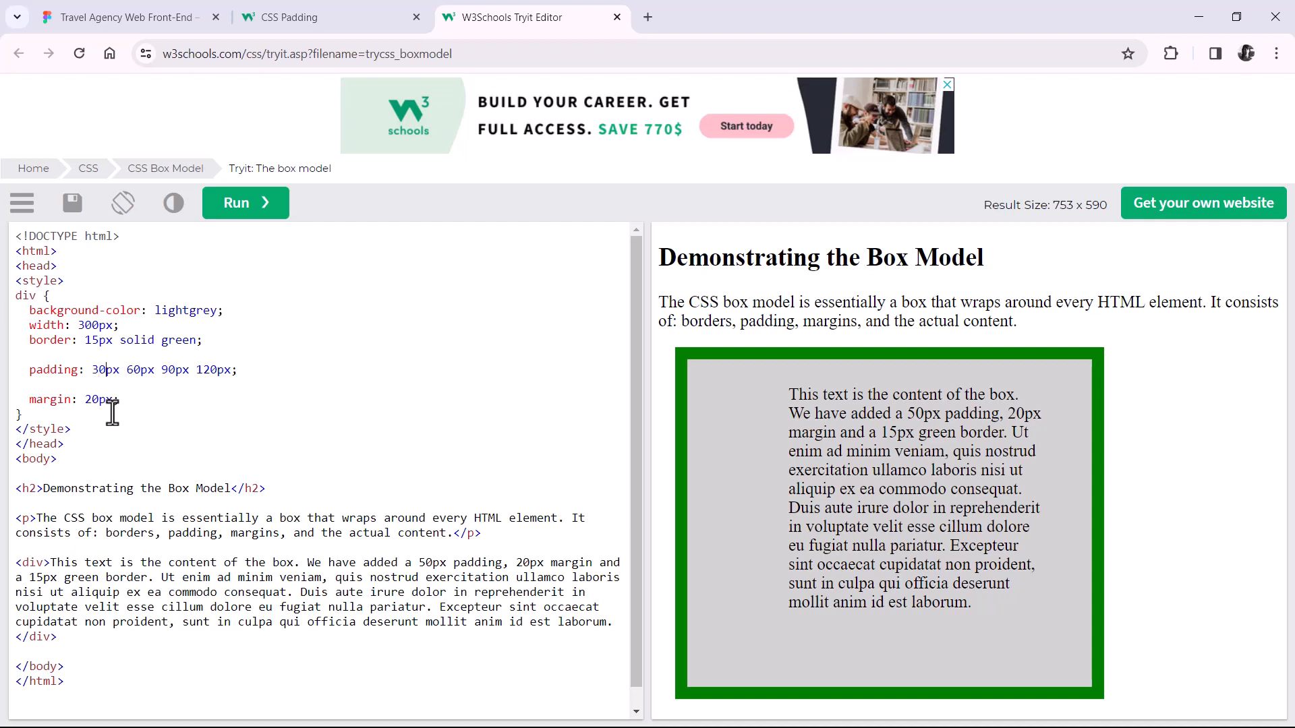
{"action": "key", "text": "ctrl+shift+Right"}
{"action": "key", "text": "ctrl+shift+Right"}
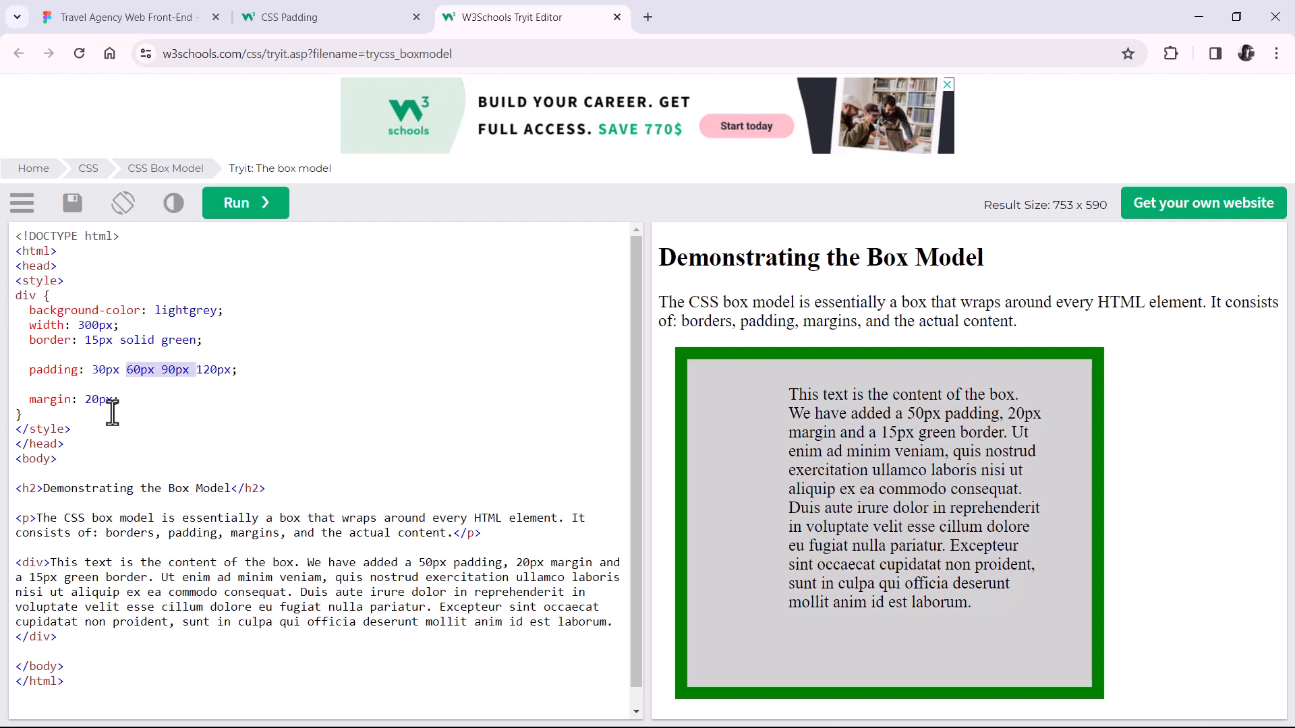
{"action": "key", "text": "BackSpace"}
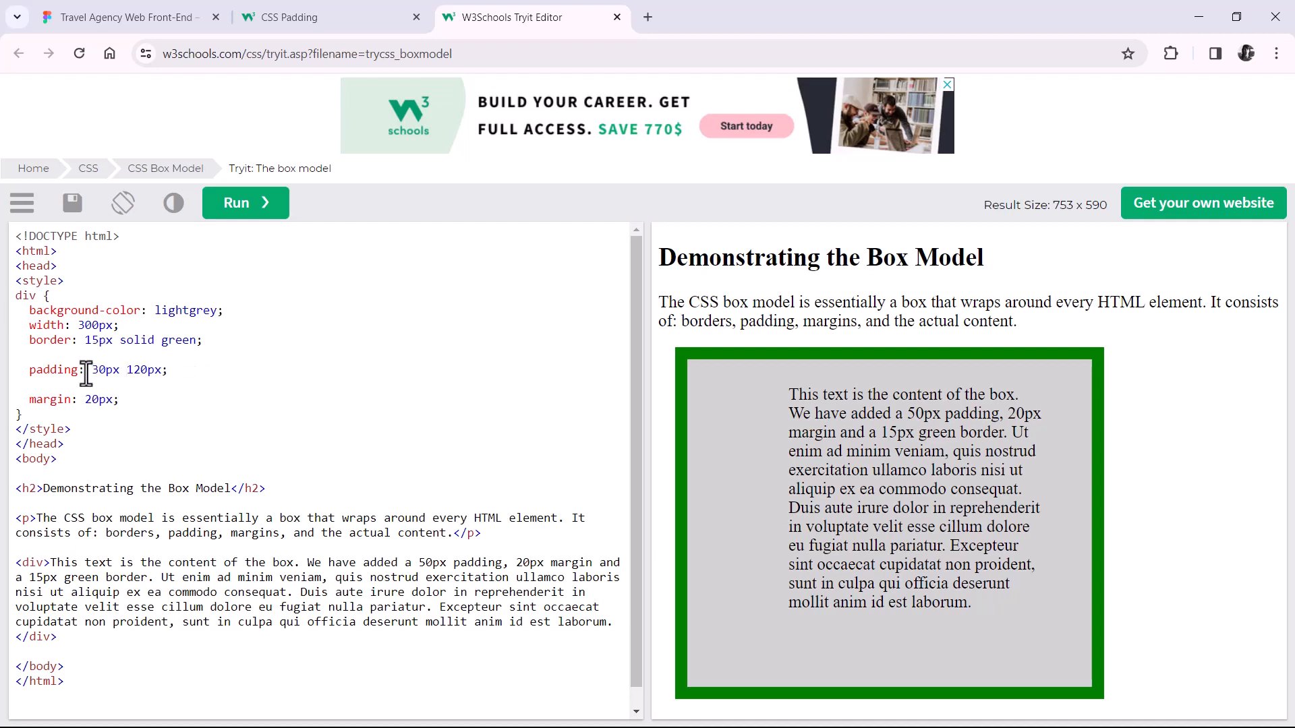
{"action": "left_click", "coordinate": [247, 204]}
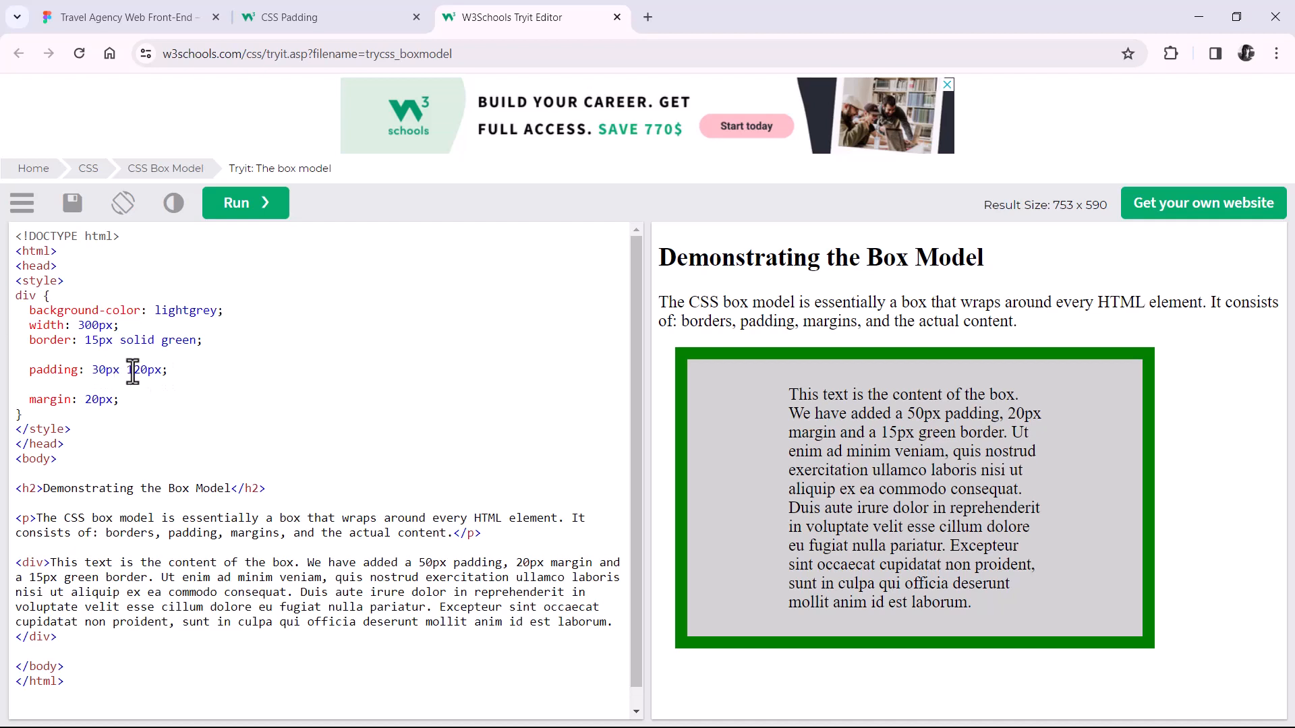
Reduce the div's padding declaration to the single value 120px, run the example and view the rendered box
{"action": "left_click_drag", "start_coordinate": [127, 375], "coordinate": [91, 375]}
{"action": "key", "text": "BackSpace"}
{"action": "left_click", "coordinate": [273, 210]}
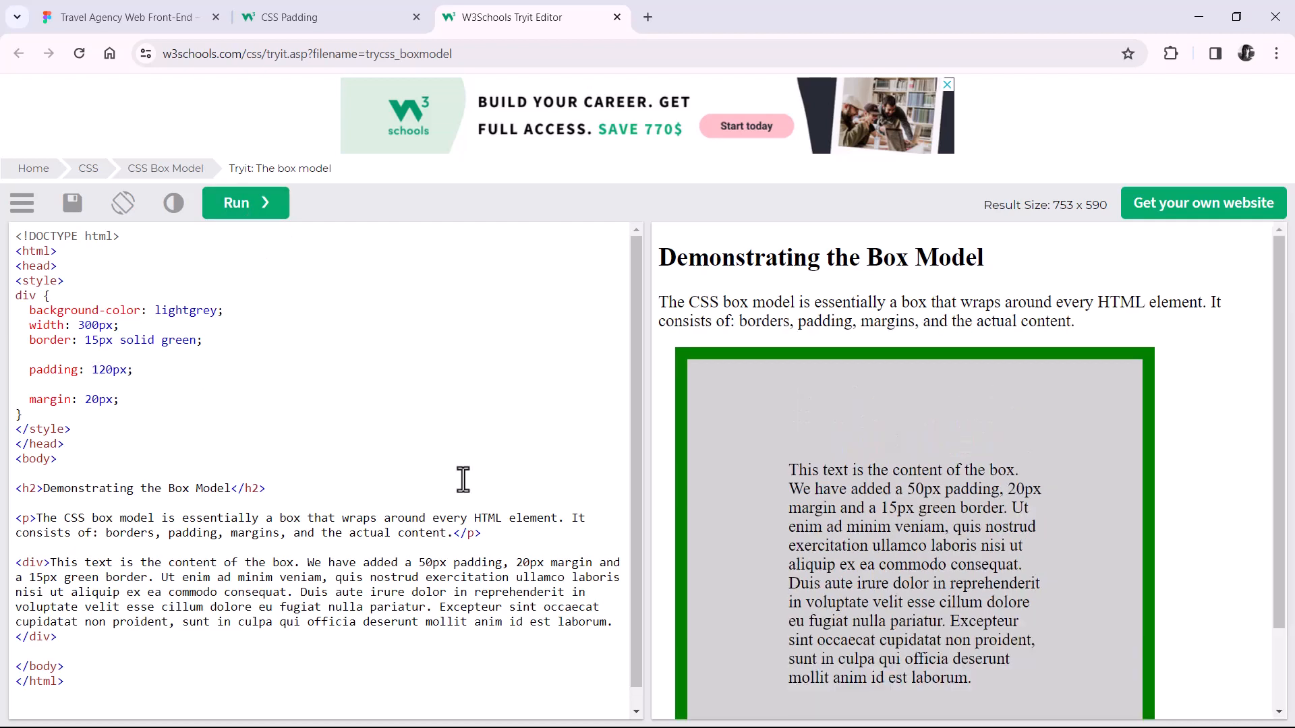
{"action": "scroll", "coordinate": [928, 447], "scroll_direction": "down", "scroll_amount": 2}
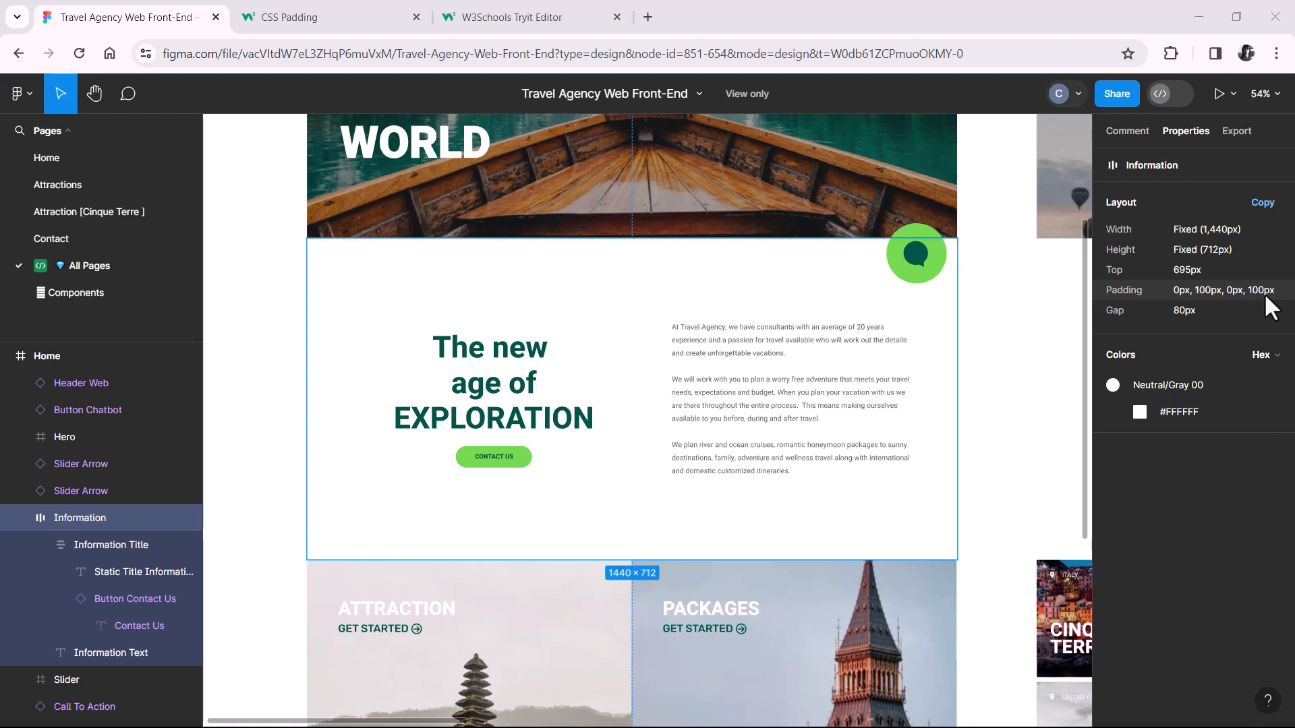
In the Figma design, measure the distances from Information Title and Information Text to the surrounding Information frame
{"action": "left_click", "coordinate": [461, 354]}
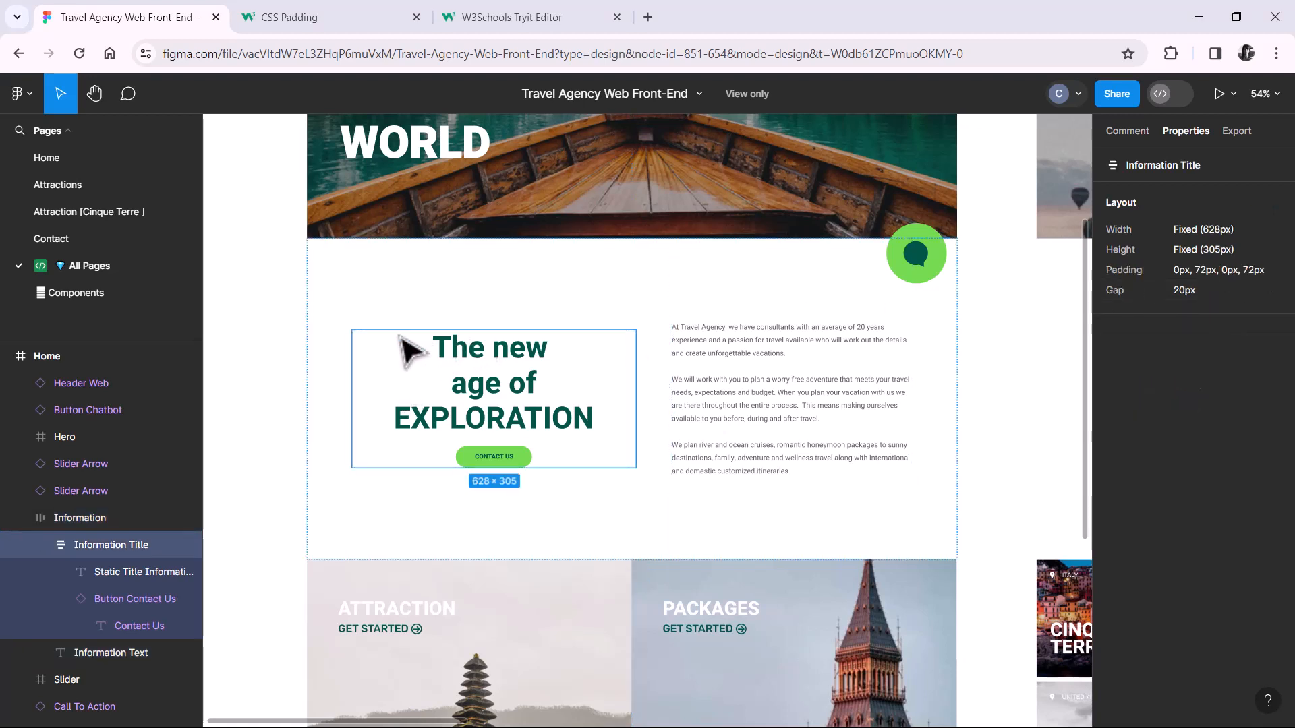
{"action": "key", "text": "alt"}
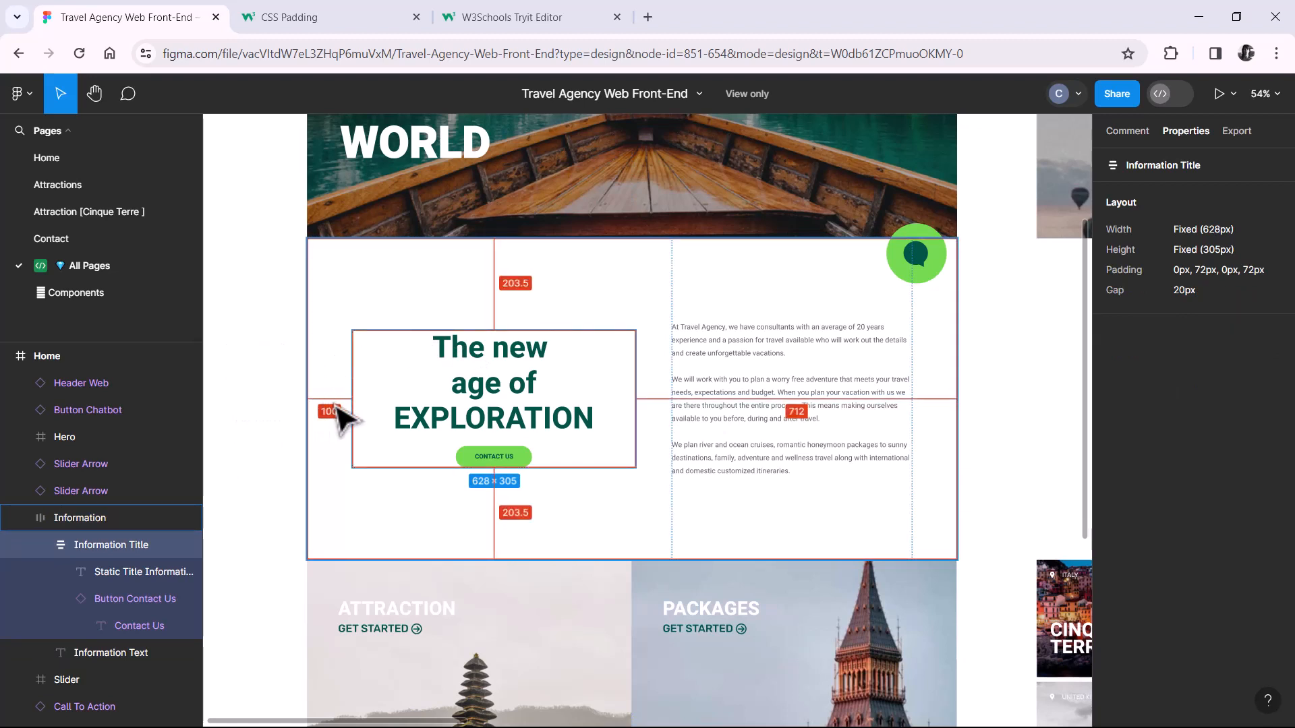
{"action": "left_click", "coordinate": [740, 363]}
{"action": "left_click", "coordinate": [742, 355]}
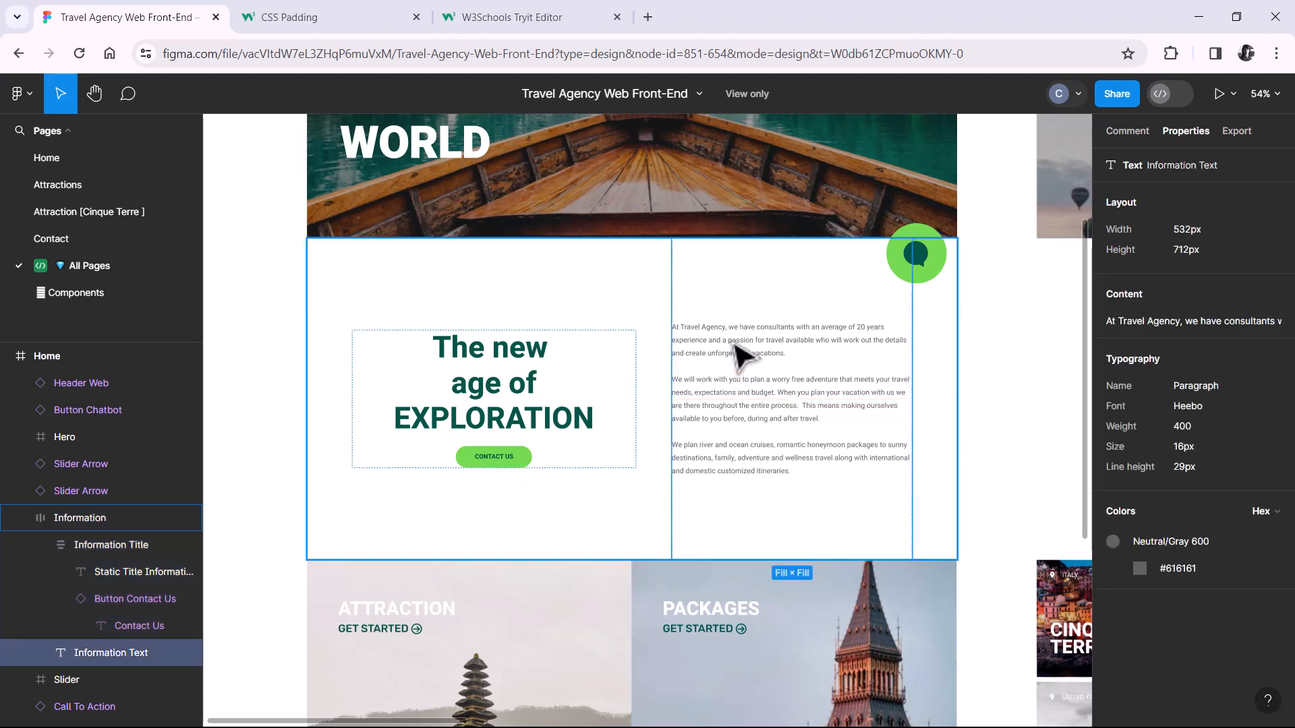
{"action": "key", "text": "alt"}
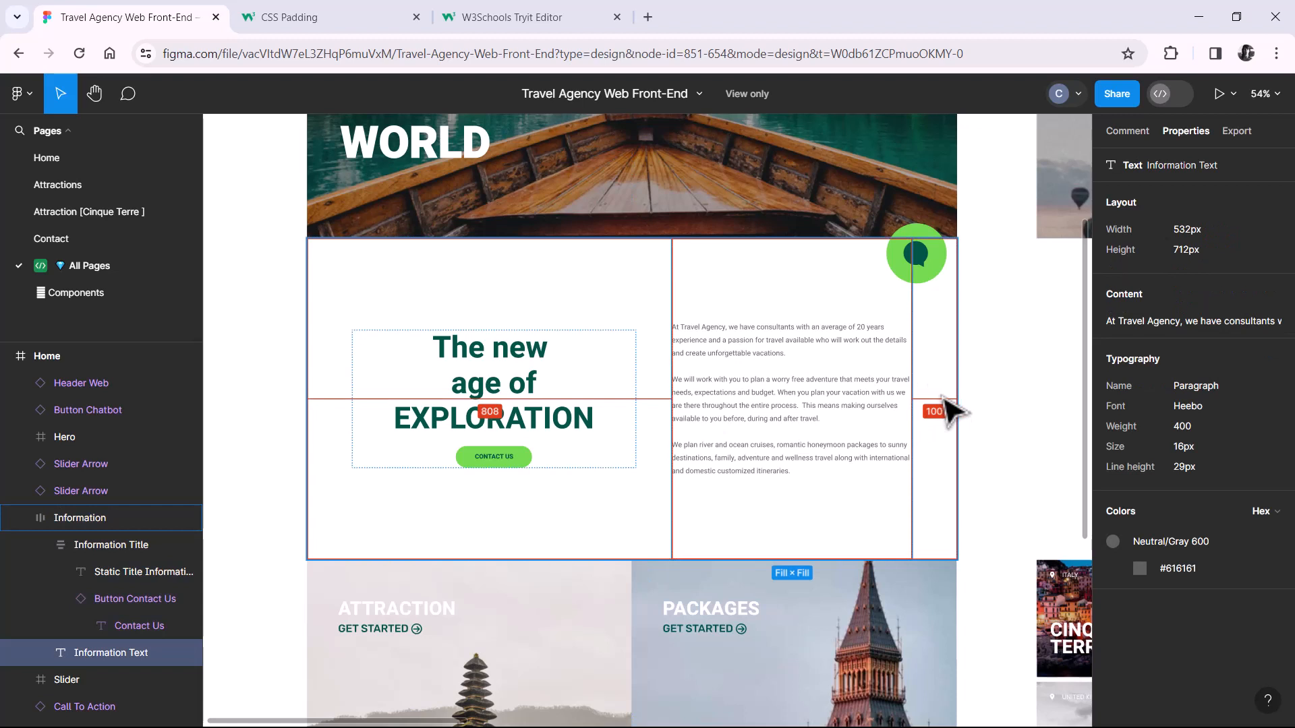
Examine the layout properties of the Information frame, its heading text and the Information Title frame
{"action": "left_click", "coordinate": [593, 295]}
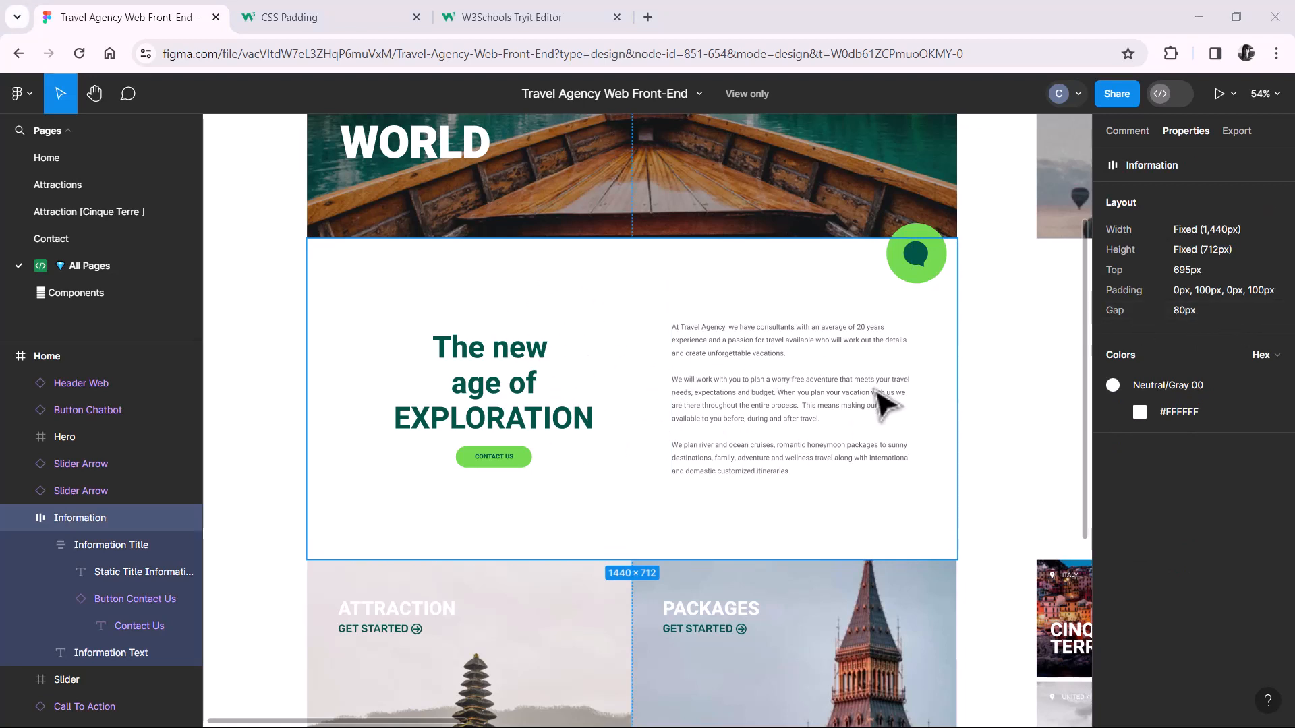
{"action": "double_click", "coordinate": [506, 398]}
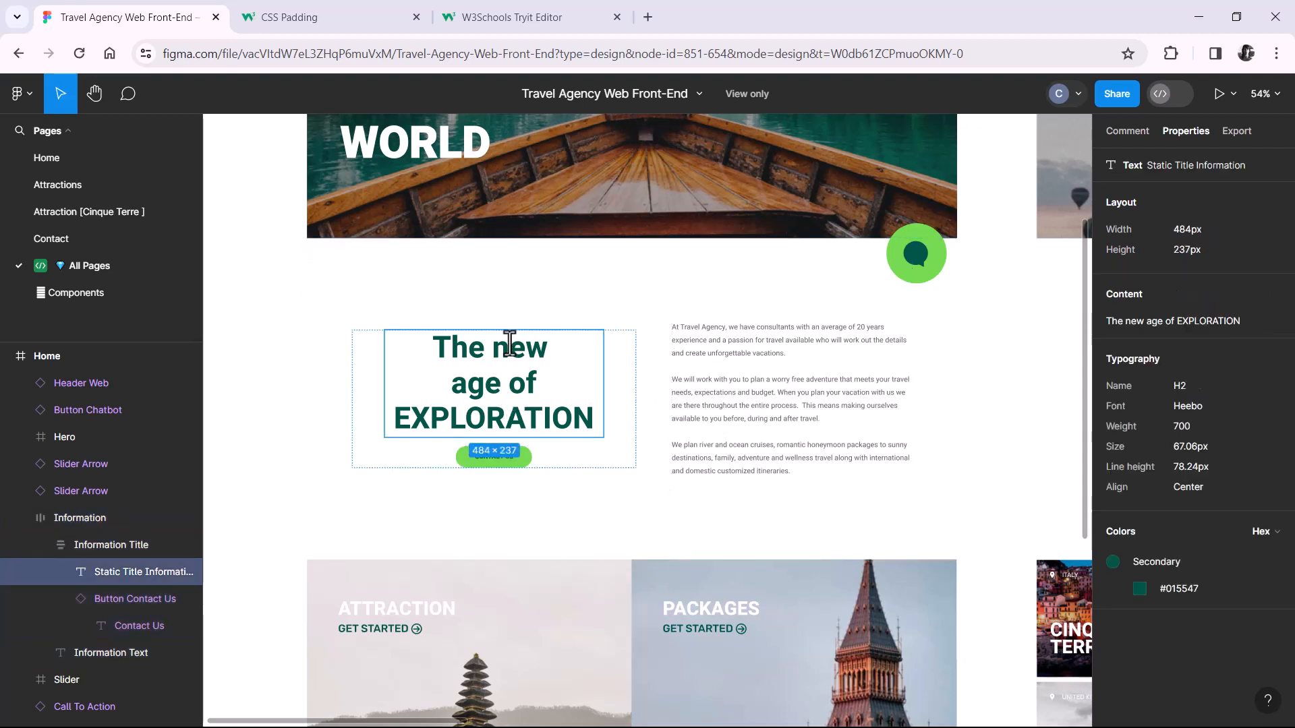
{"action": "left_click", "coordinate": [371, 346]}
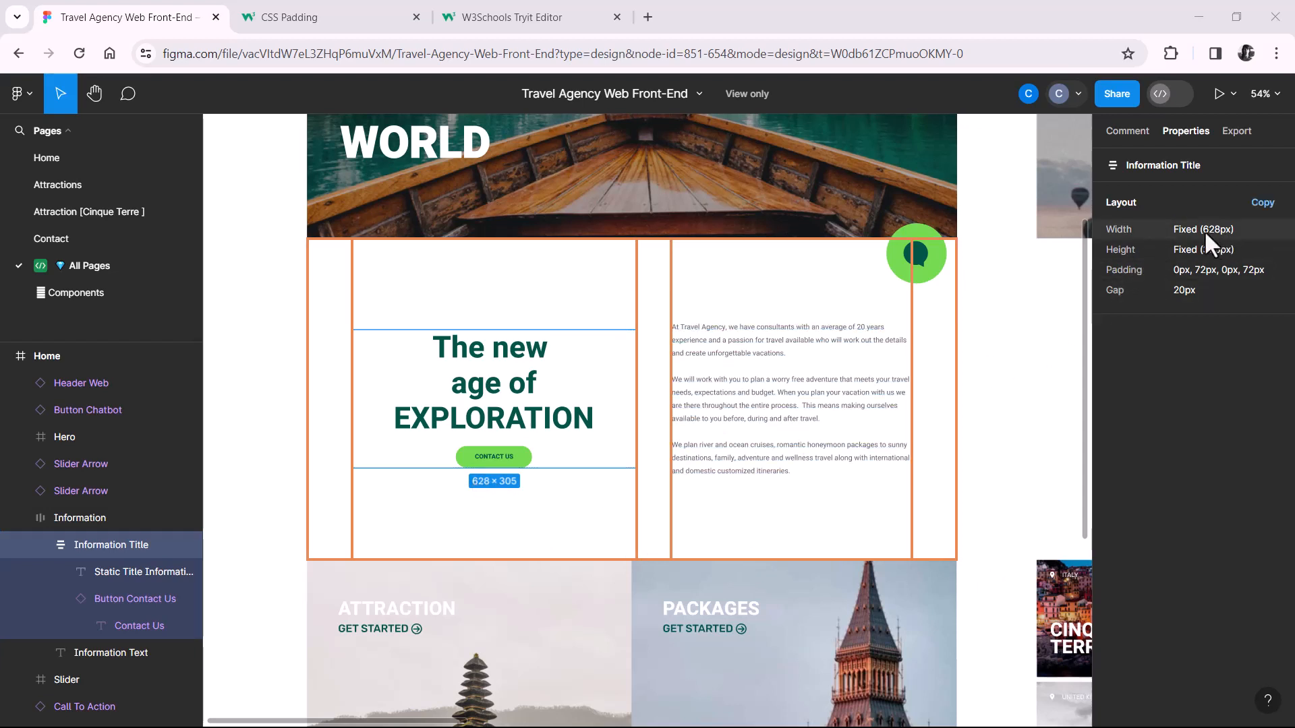
{"action": "left_click", "coordinate": [838, 423]}
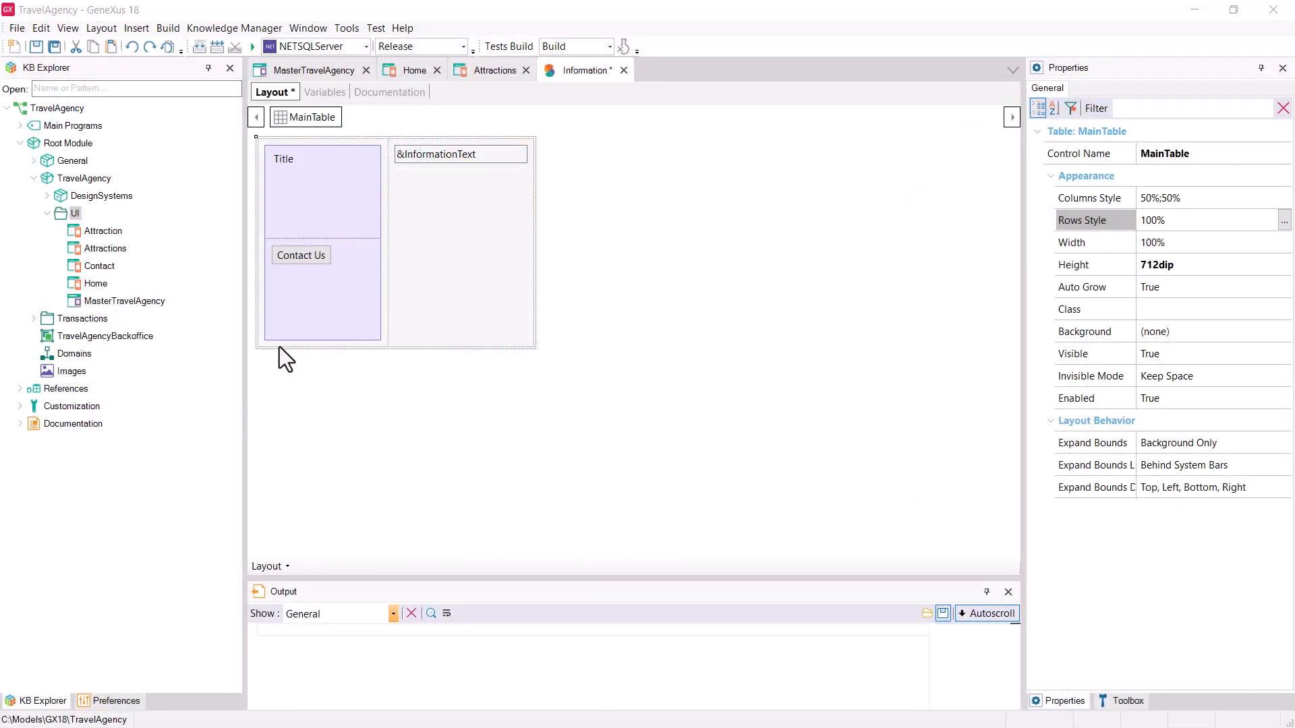
In GeneXus, insert columns in MainTable before the title column, after the title column and after the InformationText column
{"action": "right_click", "coordinate": [280, 347]}
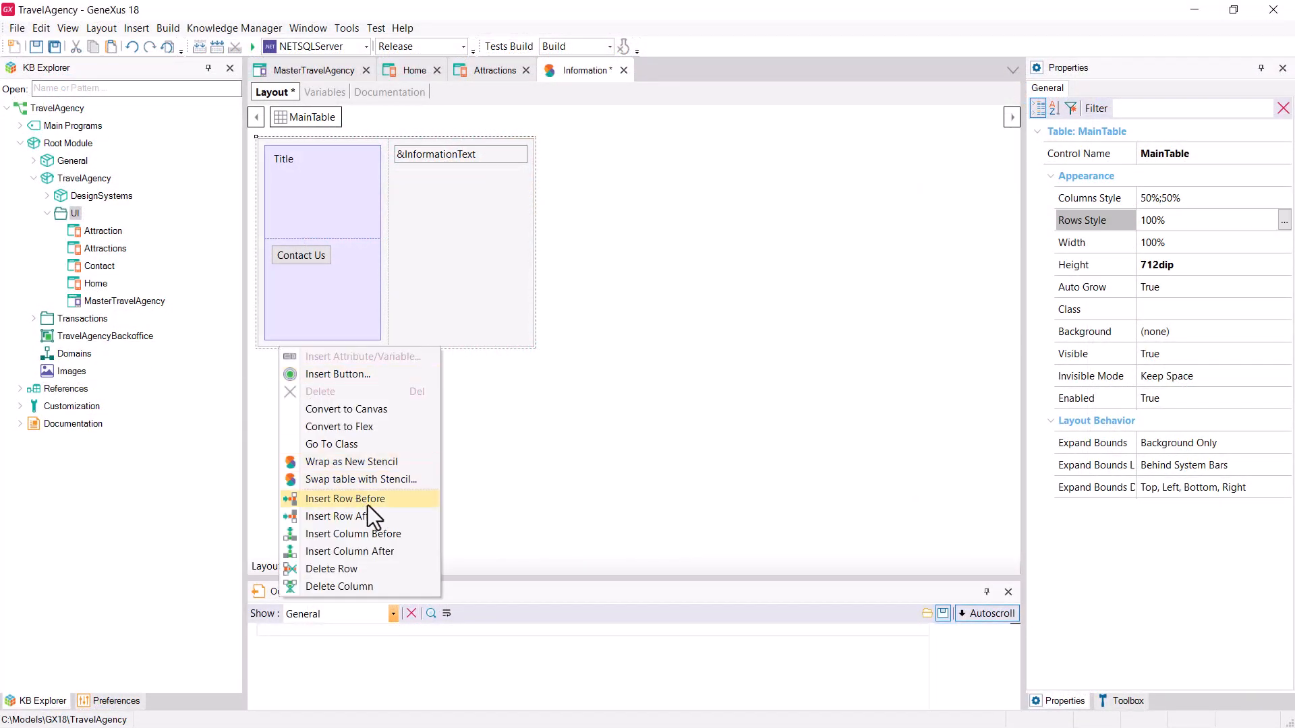
{"action": "left_click", "coordinate": [381, 536]}
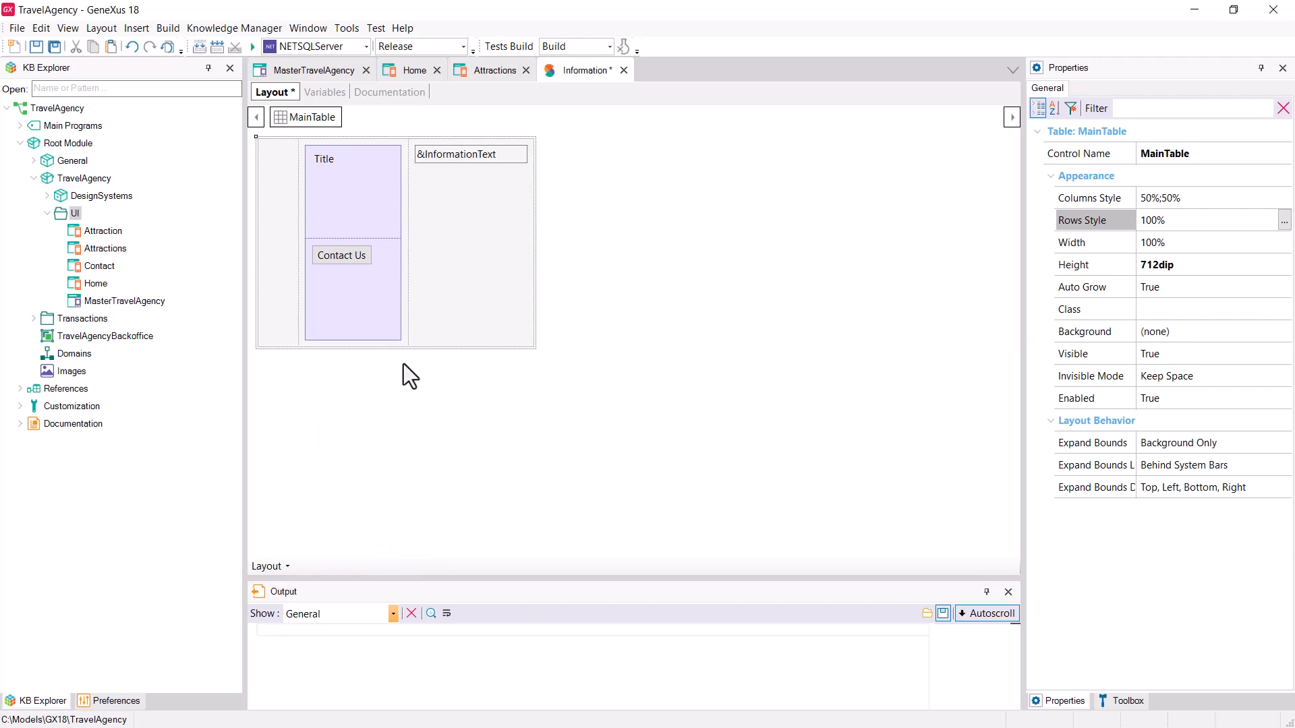
{"action": "right_click", "coordinate": [403, 346]}
{"action": "left_click", "coordinate": [451, 547]}
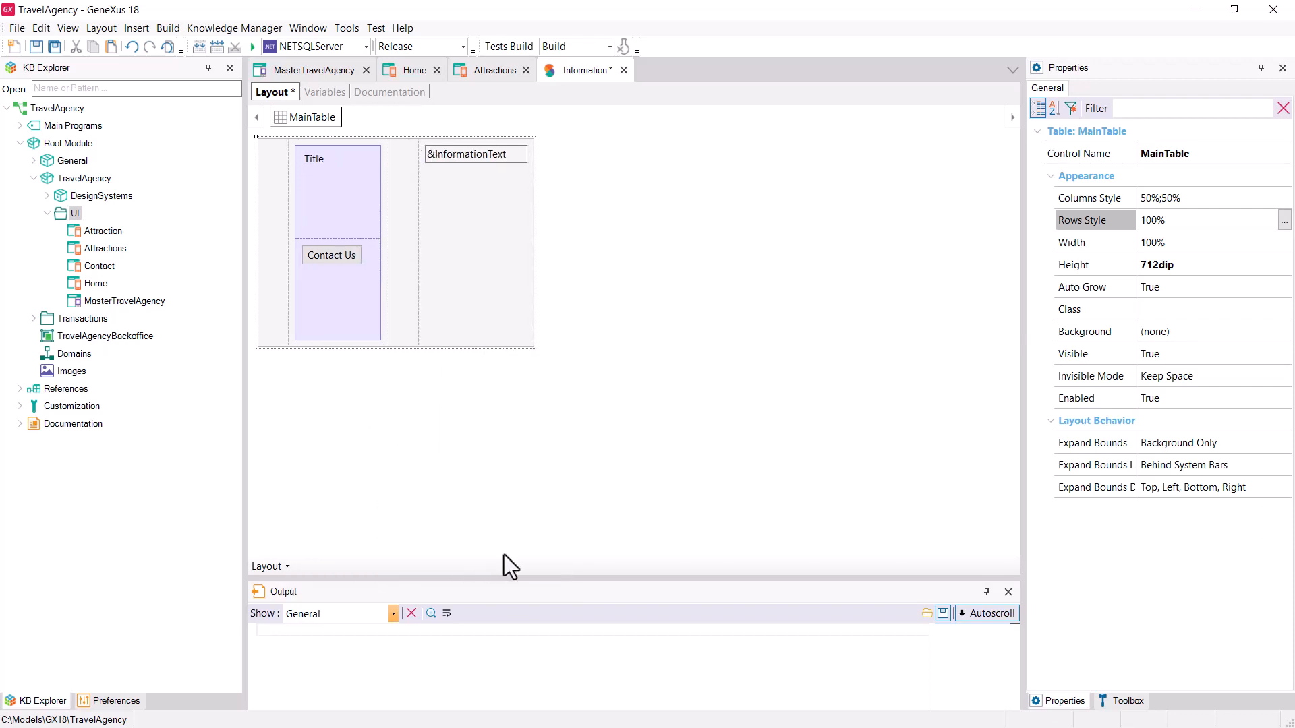
{"action": "left_click", "coordinate": [515, 341]}
{"action": "right_click", "coordinate": [515, 345]}
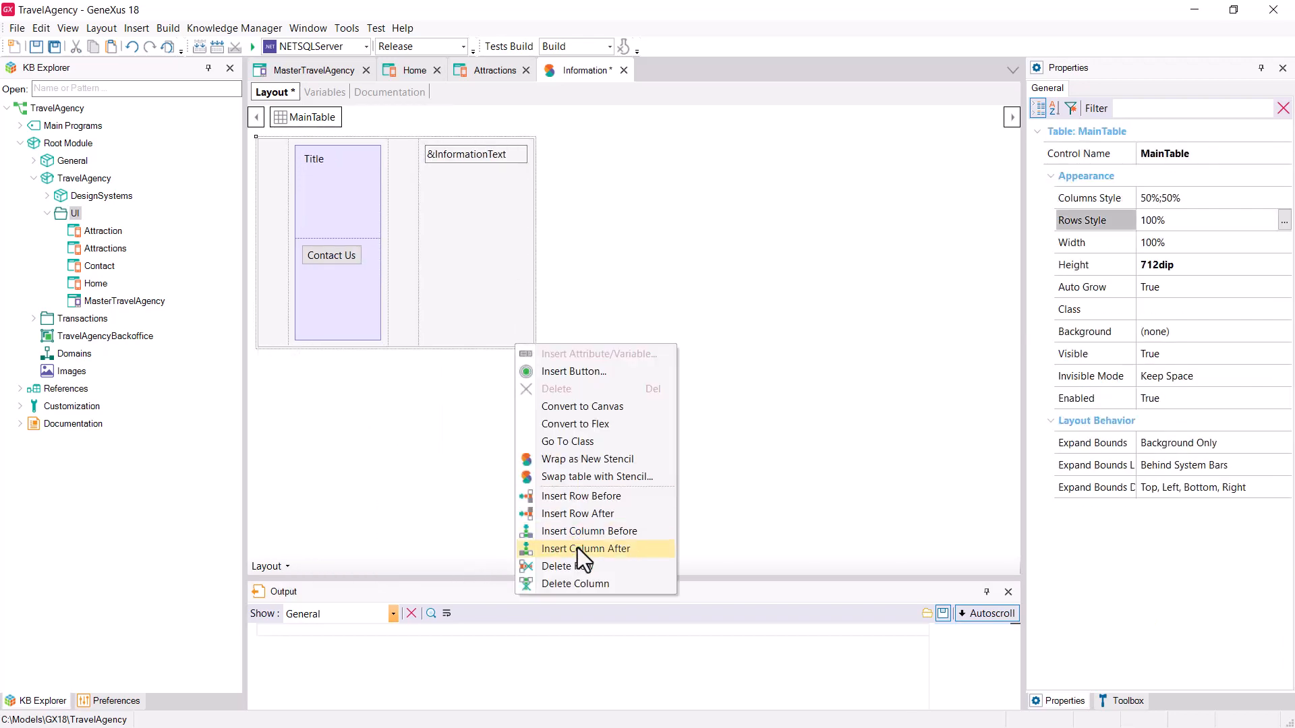
{"action": "left_click", "coordinate": [578, 549]}
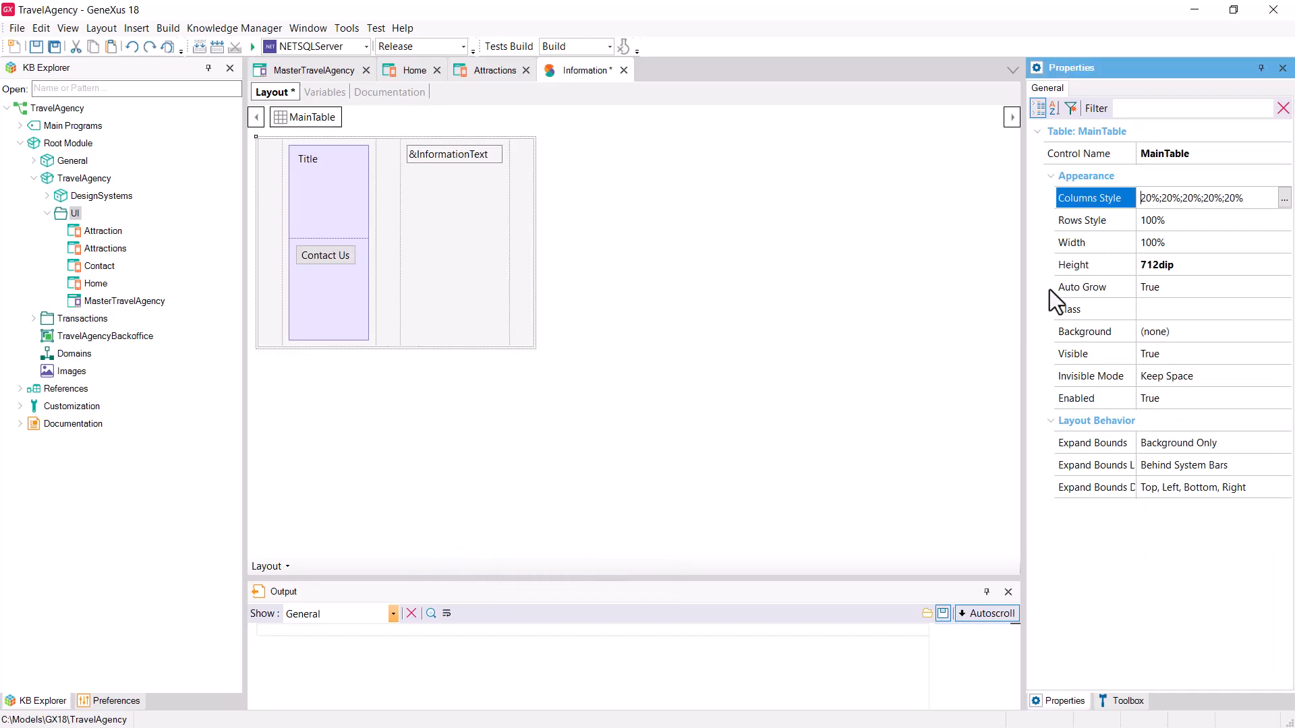
Set MainTable's first three column widths to 100, 628 and 80 device independent pixels
{"action": "left_click", "coordinate": [1284, 198]}
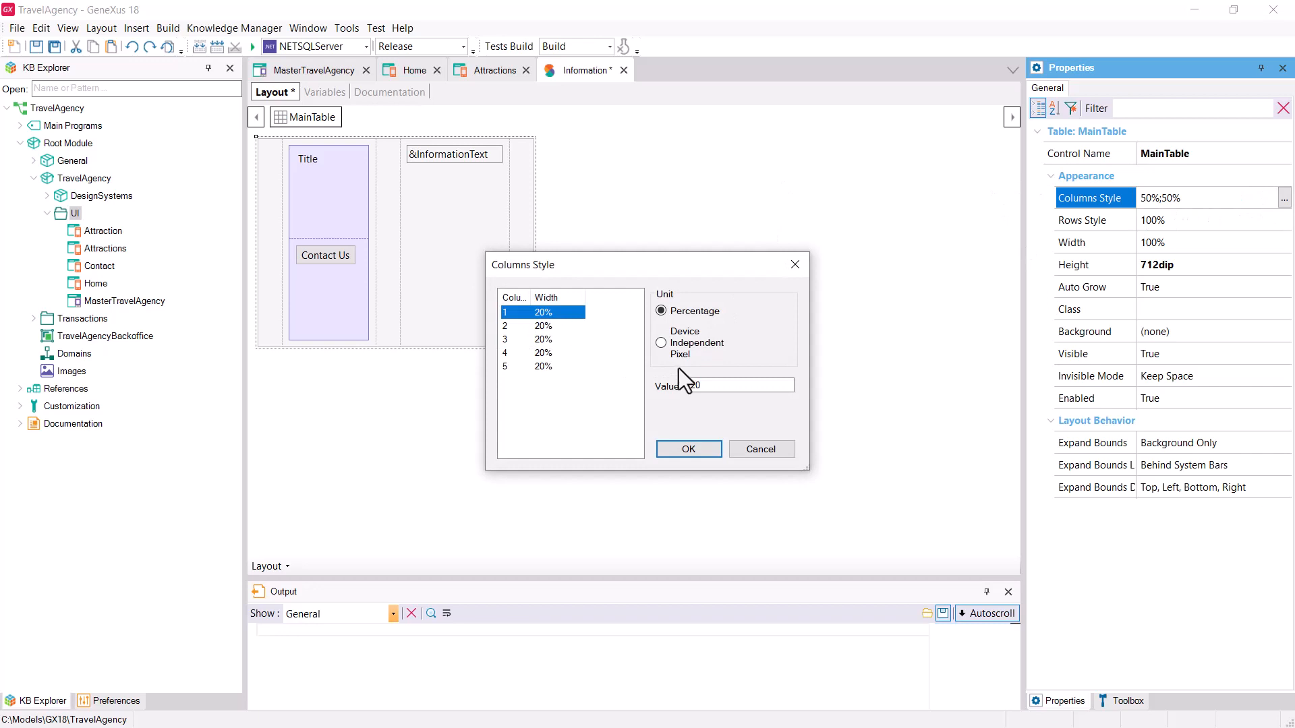
{"action": "left_click", "coordinate": [701, 350]}
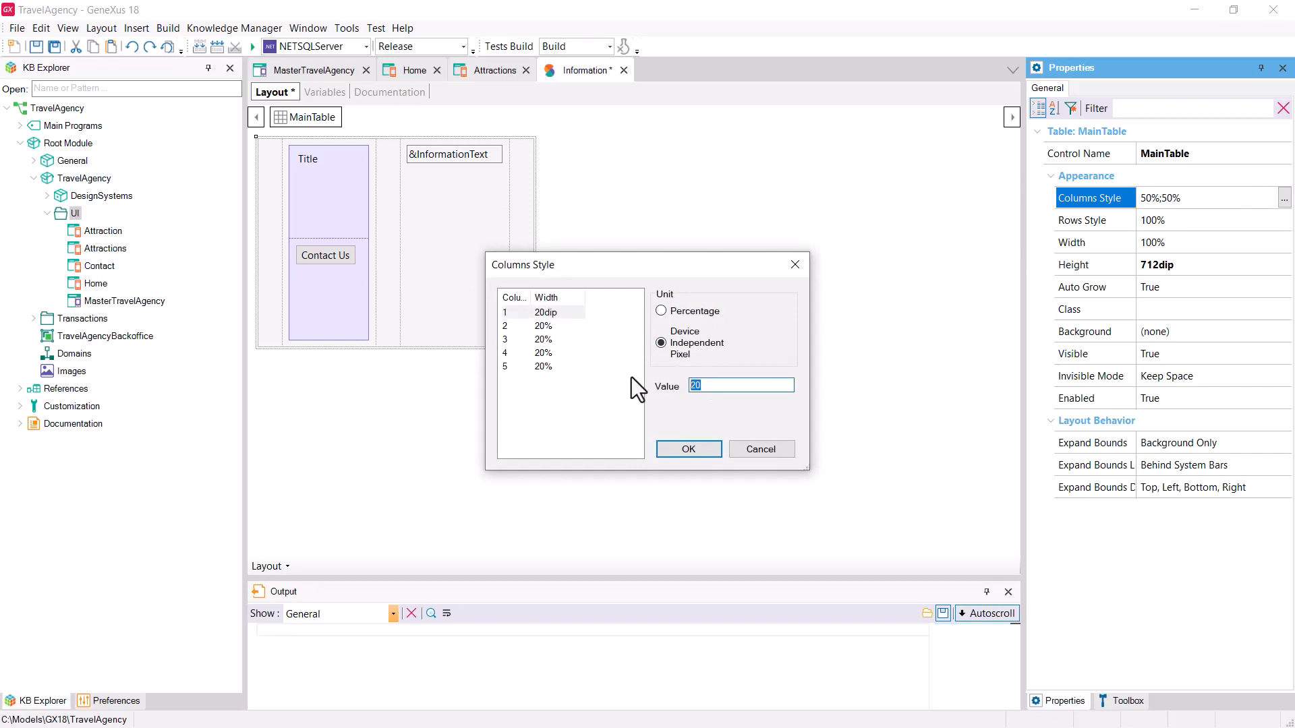
{"action": "type", "text": "100"}
{"action": "left_click", "coordinate": [543, 326]}
{"action": "left_click", "coordinate": [721, 388]}
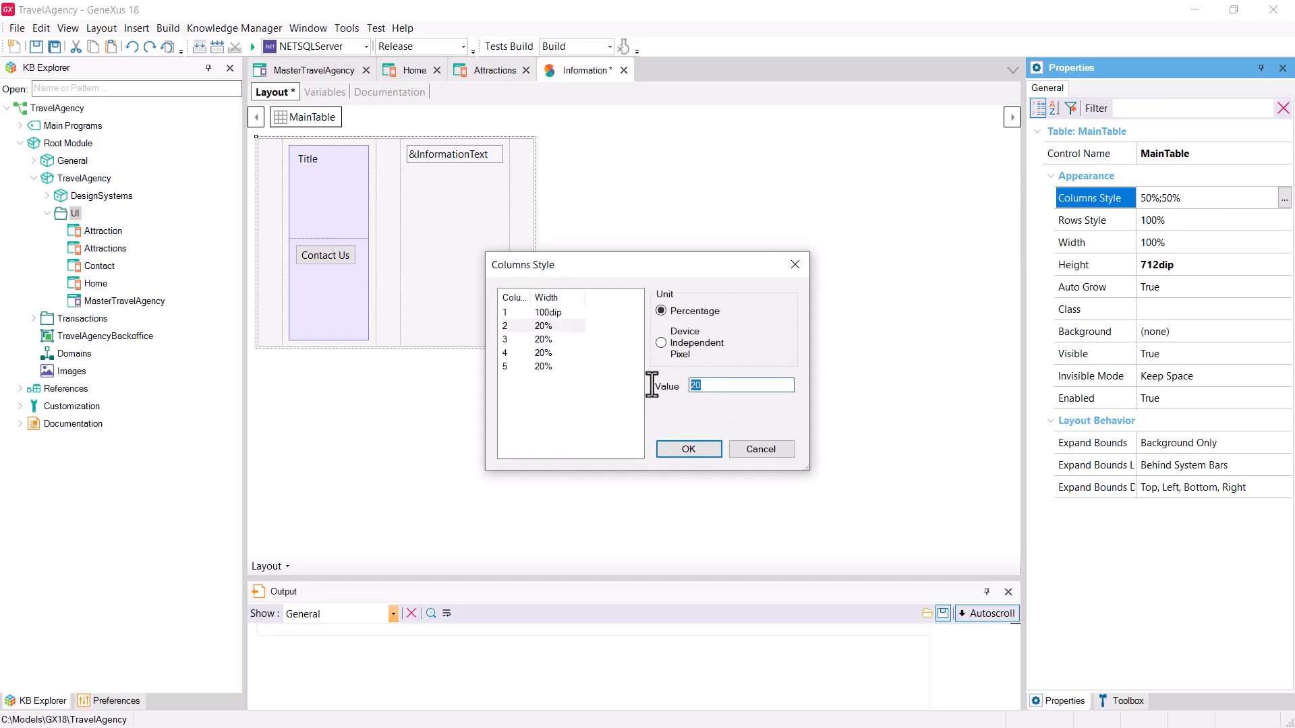
{"action": "type", "text": "628"}
{"action": "left_click", "coordinate": [543, 340]}
{"action": "left_click", "coordinate": [716, 385]}
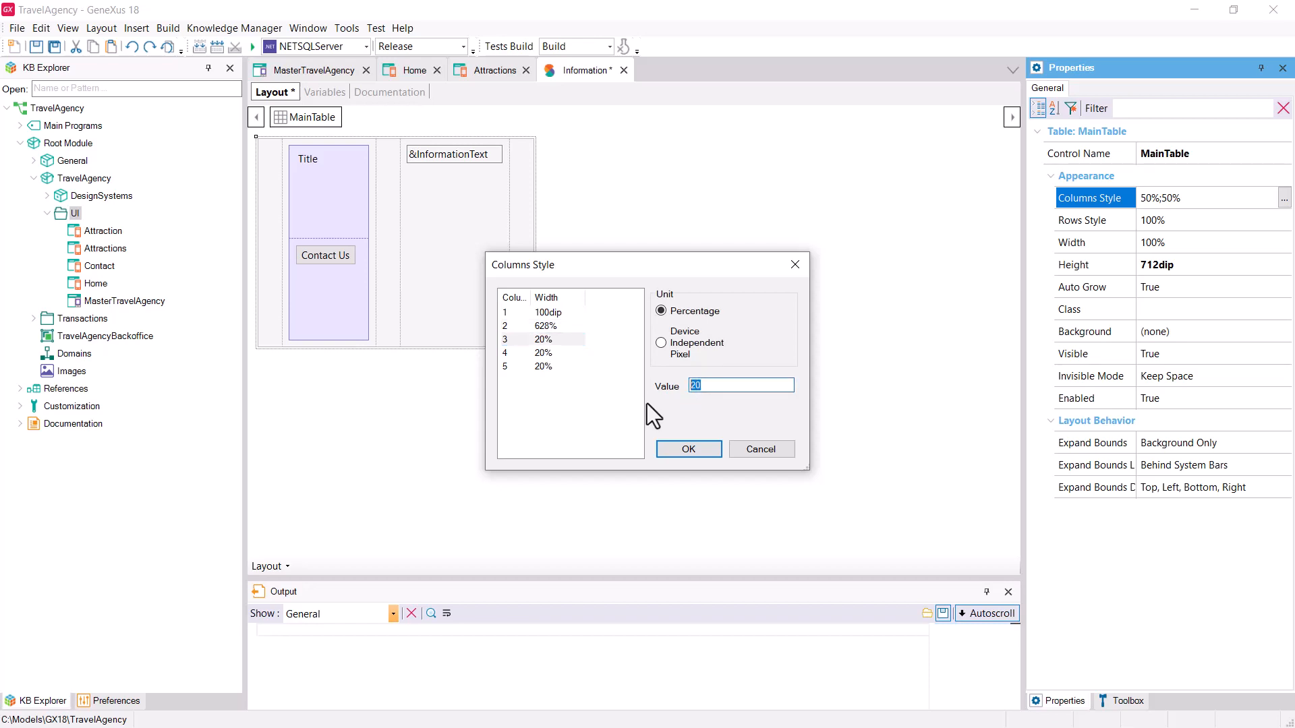
{"action": "type", "text": "80"}
{"action": "left_click", "coordinate": [661, 342]}
{"action": "left_click", "coordinate": [547, 326]}
{"action": "left_click", "coordinate": [663, 343]}
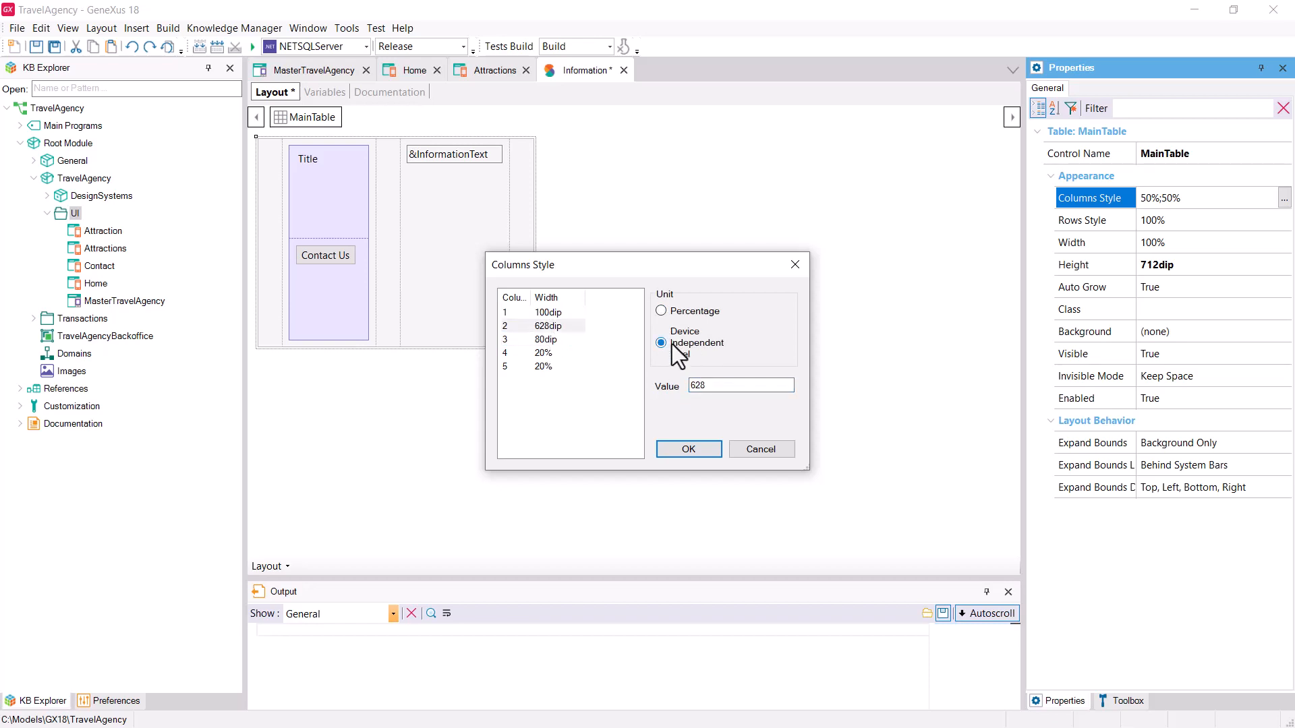
Set column 4 to 100% and column 5 to 100 device independent pixels, apply the column widths and save all
{"action": "left_click", "coordinate": [550, 355]}
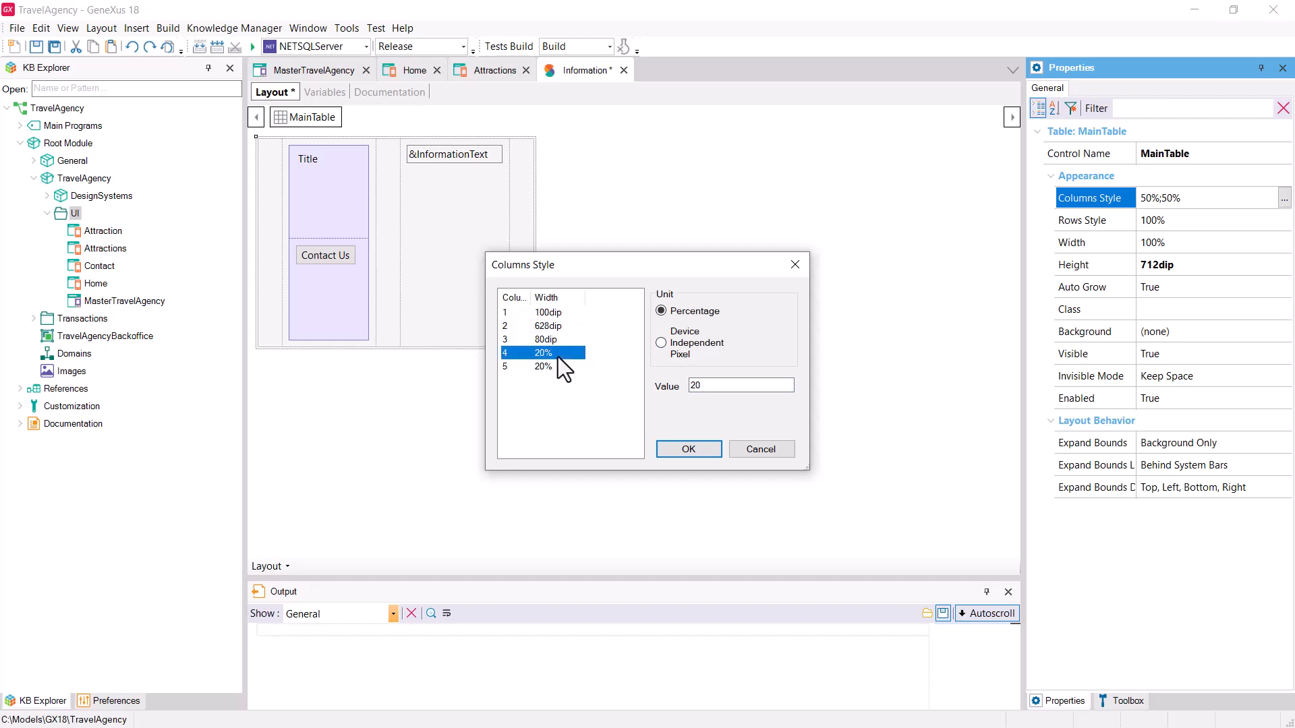
{"action": "left_click", "coordinate": [713, 385]}
{"action": "type", "text": "100"}
{"action": "left_click", "coordinate": [541, 368]}
{"action": "left_click", "coordinate": [774, 385]}
{"action": "type", "text": "100"}
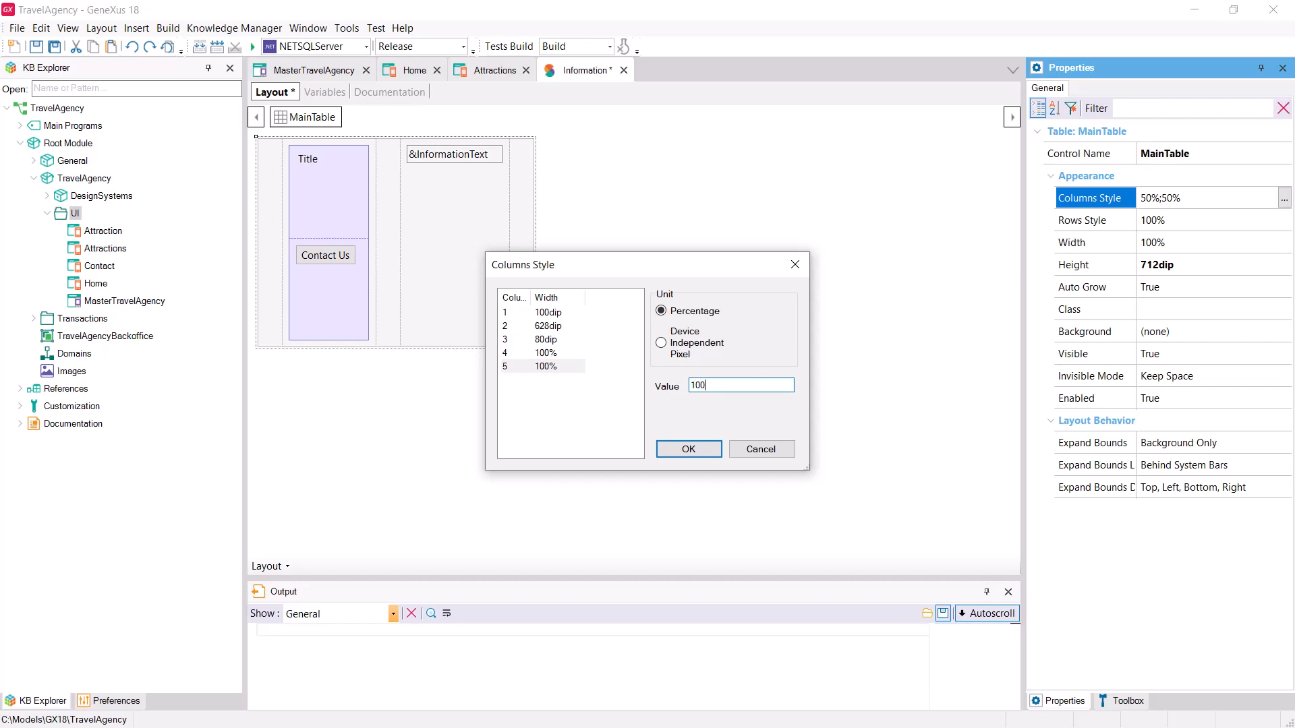
{"action": "left_click", "coordinate": [667, 344]}
{"action": "left_click", "coordinate": [689, 449]}
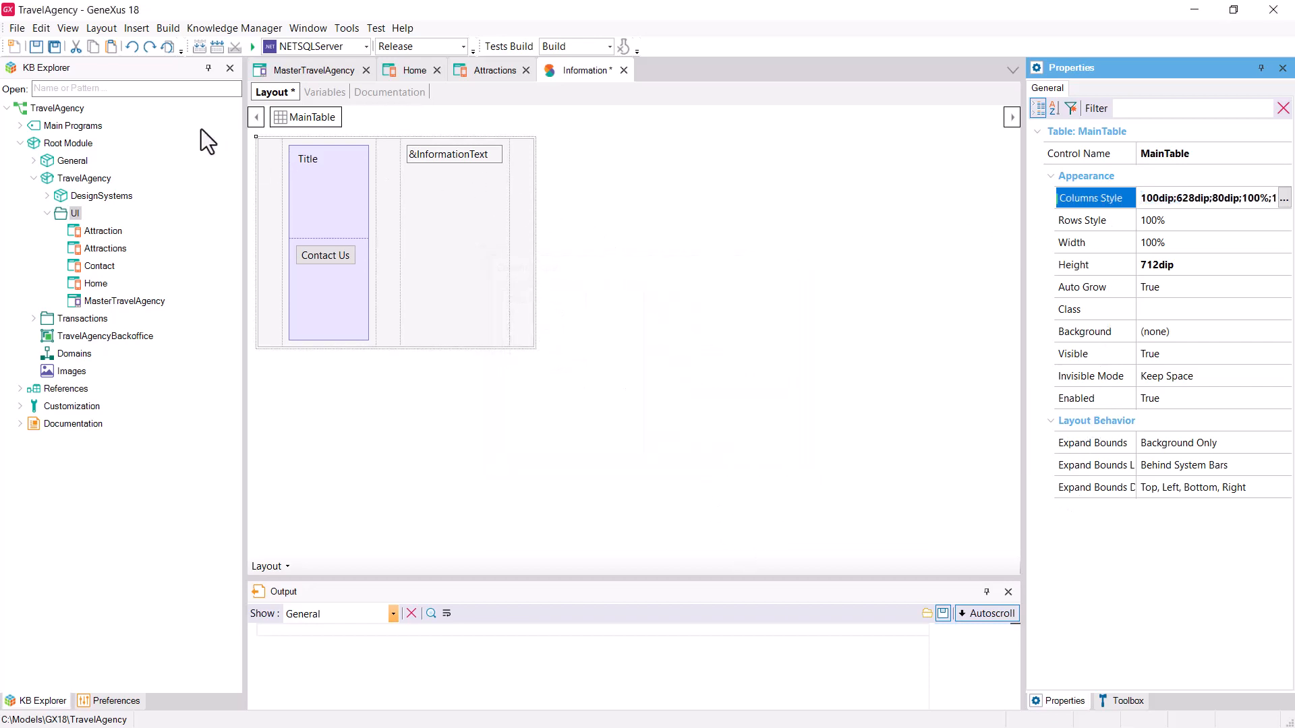
{"action": "left_click", "coordinate": [54, 46]}
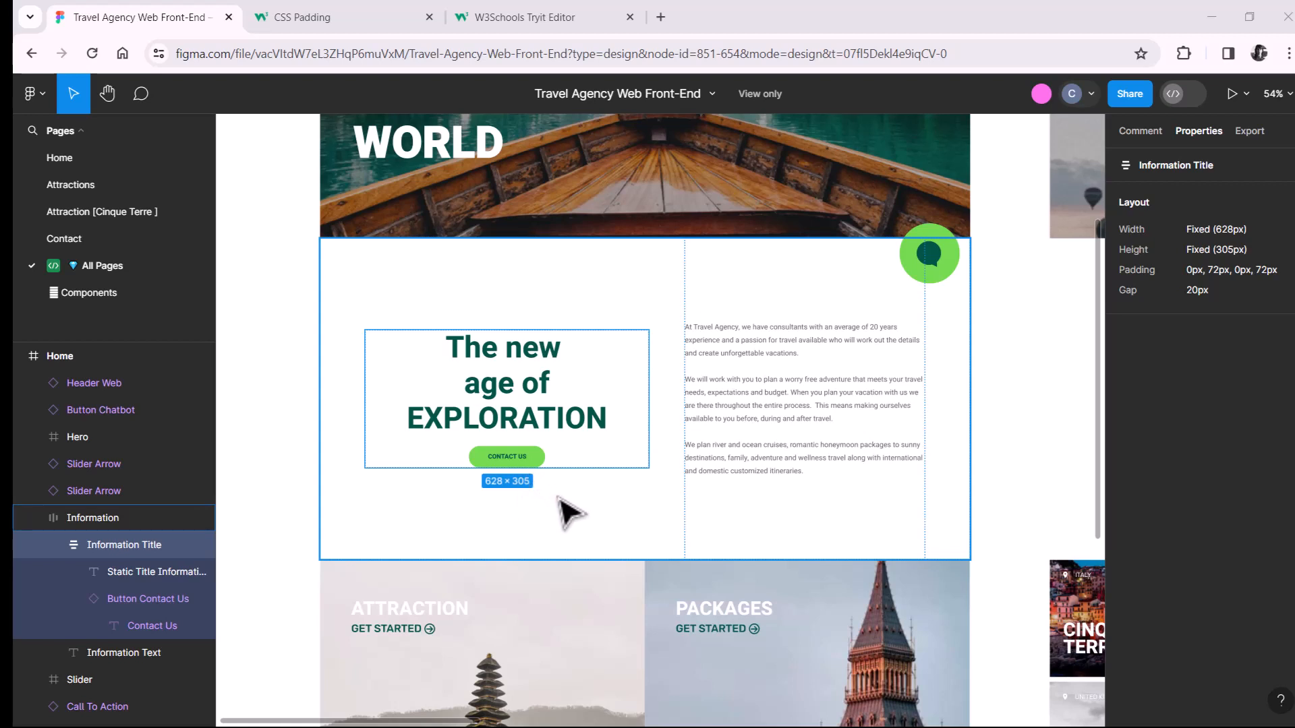
In the Figma design, measure the spacing between the Information Title frame and the edges of the Information frame
{"action": "key", "text": "alt"}
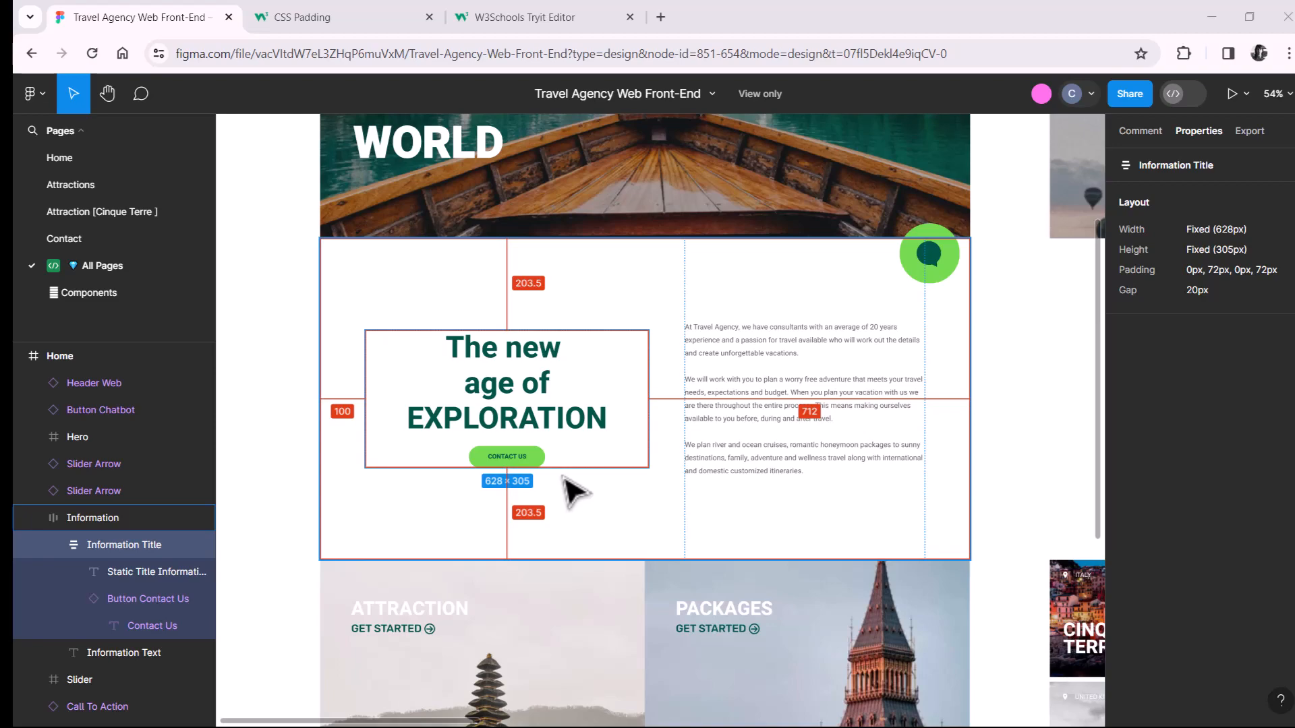
In GeneXus, set the InformationTitle table's vertical alignment to Middle
{"action": "left_click", "coordinate": [570, 487]}
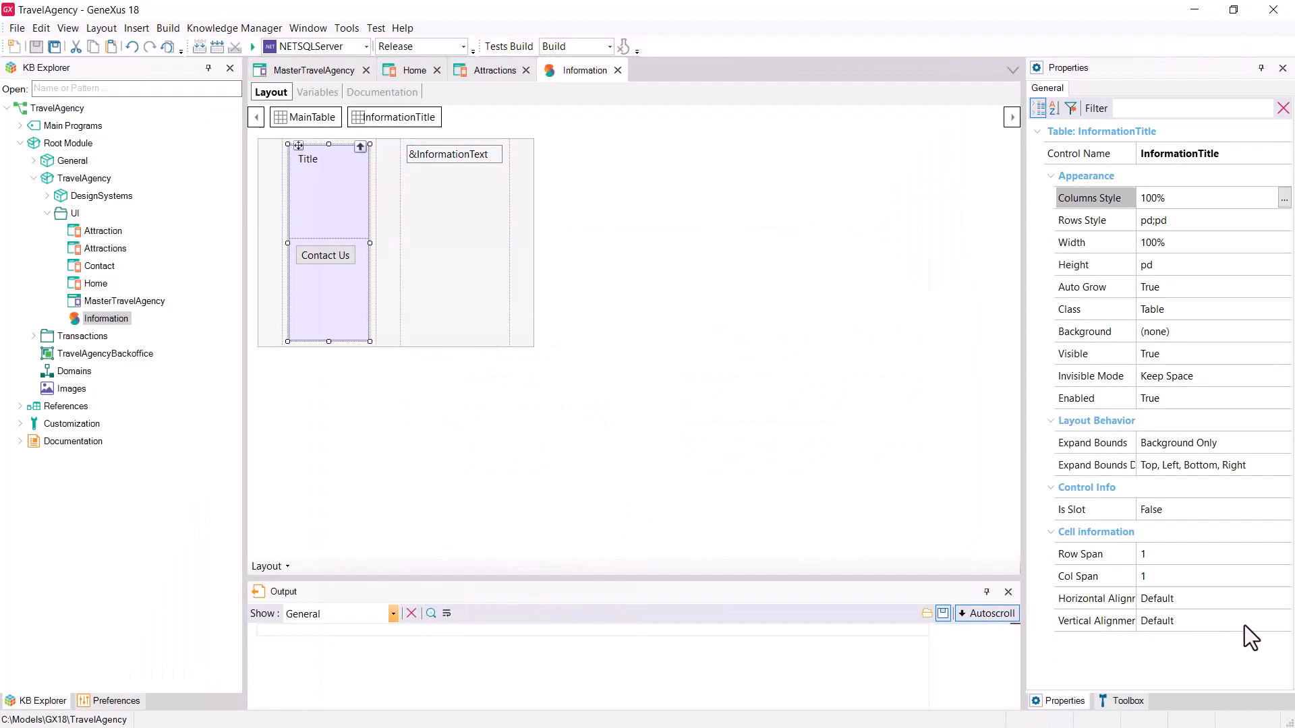
{"action": "left_click", "coordinate": [1279, 624]}
{"action": "left_click", "coordinate": [1283, 622]}
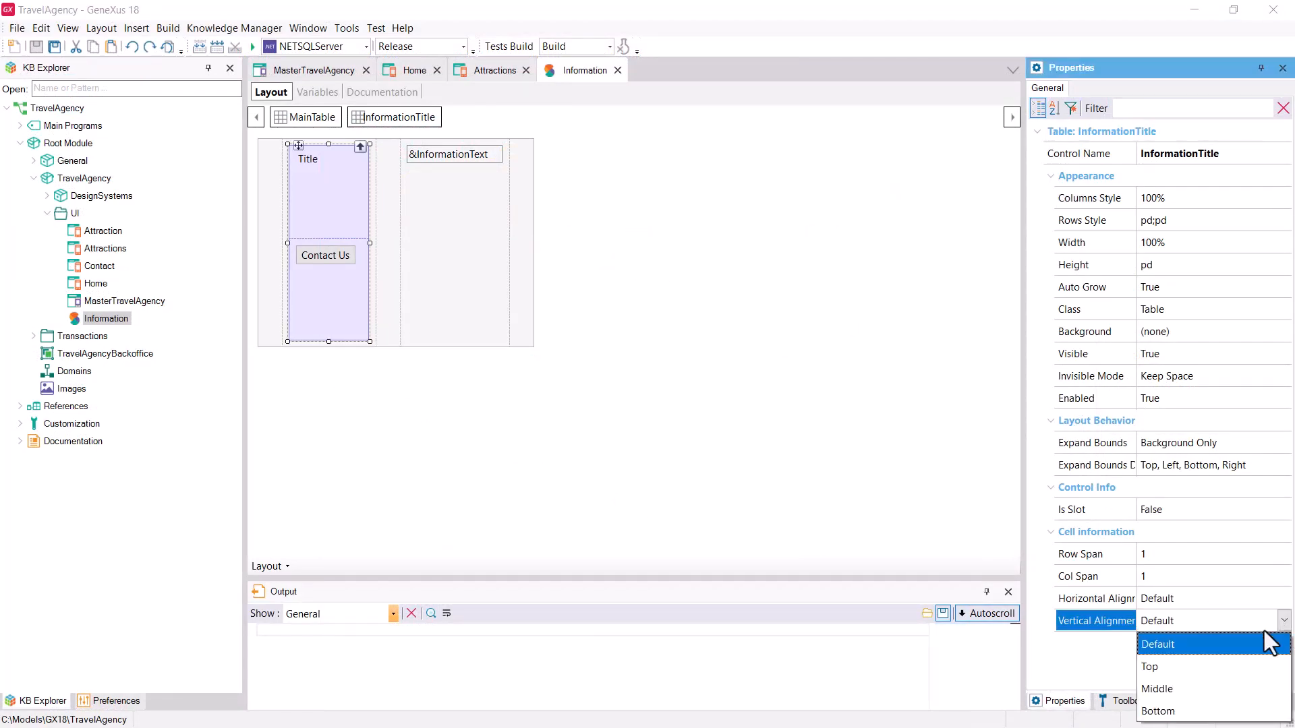
{"action": "left_click", "coordinate": [1157, 689]}
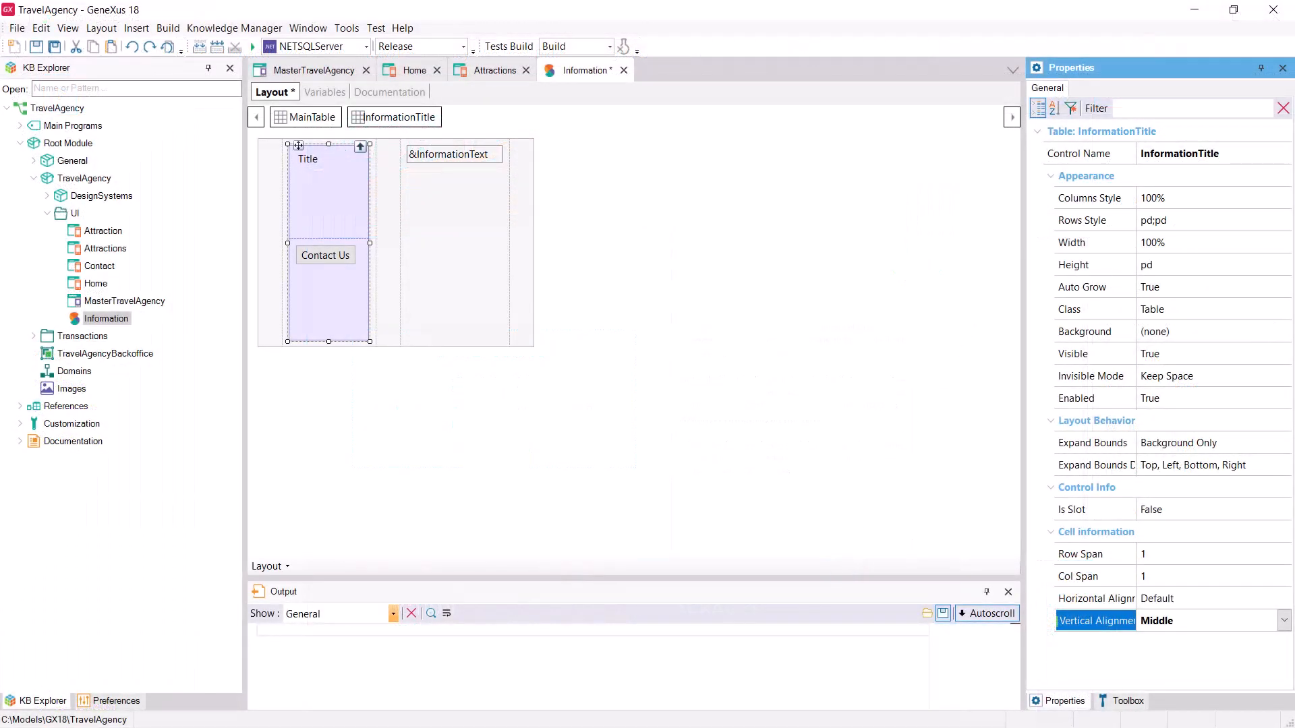
Set the InformationText variable's vertical alignment to Middle in its MainTable cell
{"action": "left_click", "coordinate": [483, 159]}
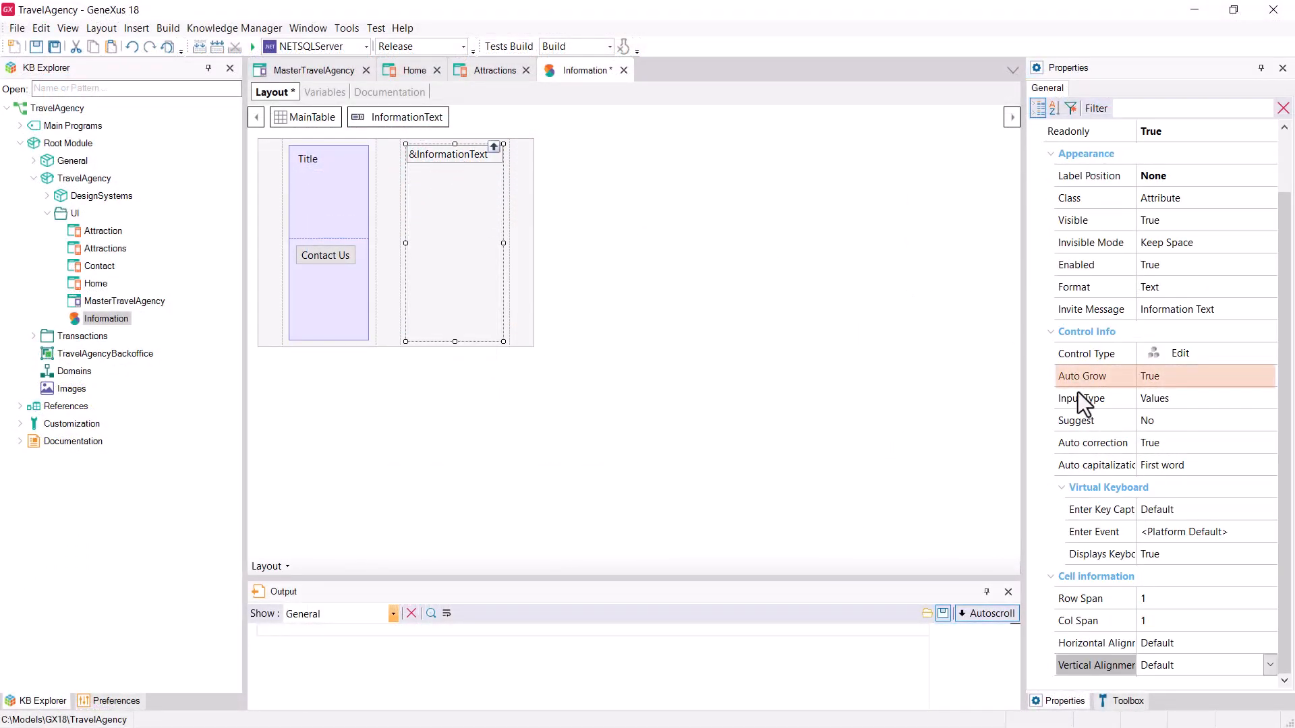
{"action": "left_click", "coordinate": [499, 160]}
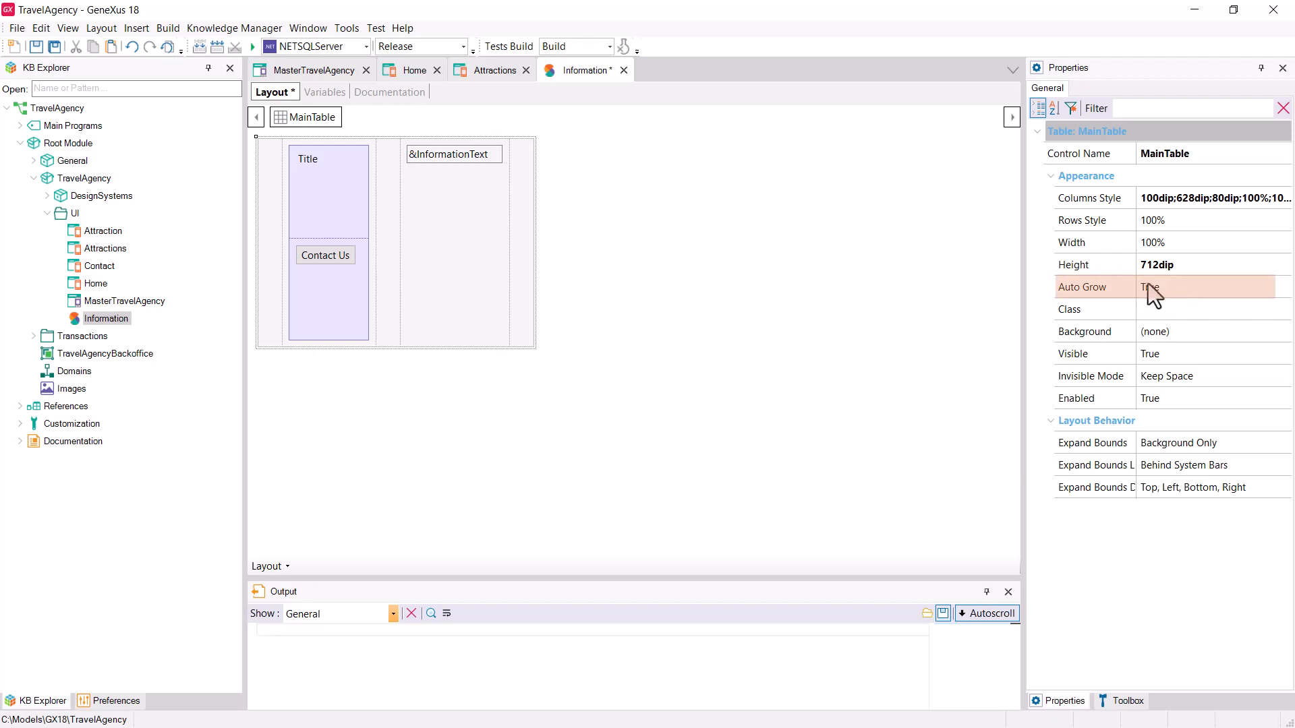
{"action": "left_click", "coordinate": [445, 160]}
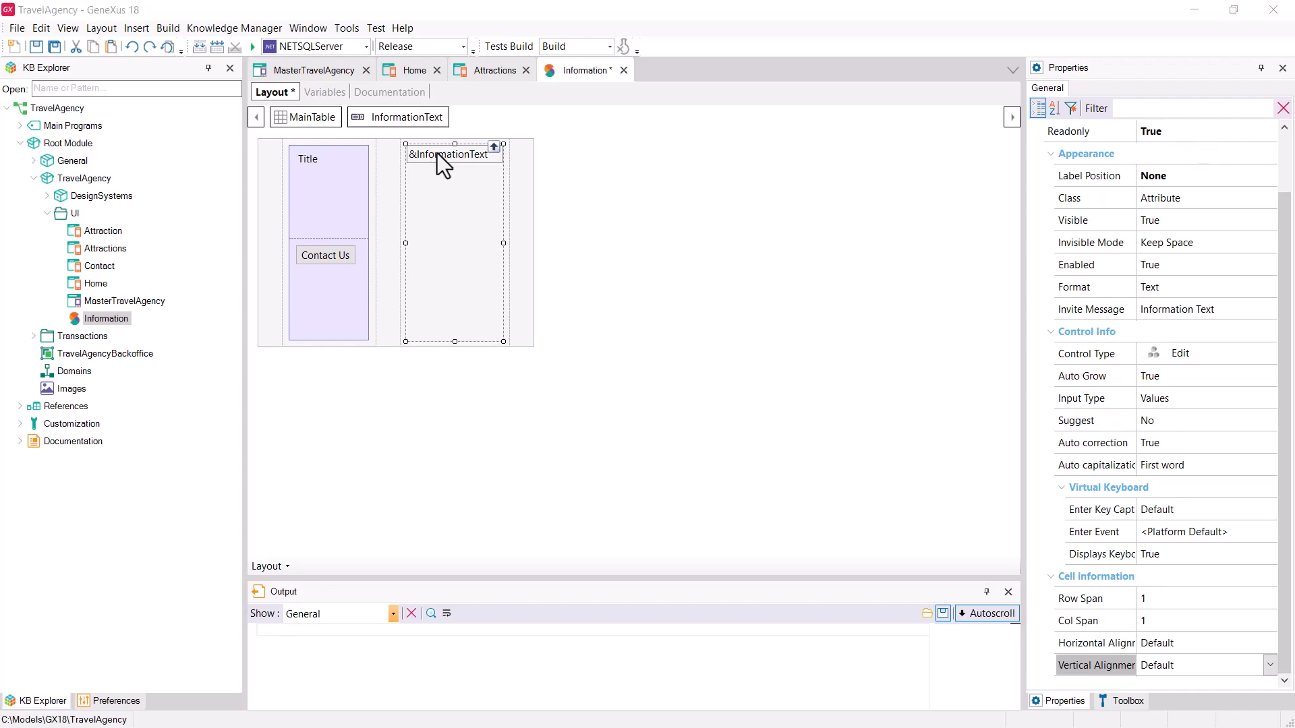
{"action": "left_click", "coordinate": [1270, 665]}
{"action": "left_click", "coordinate": [1181, 624]}
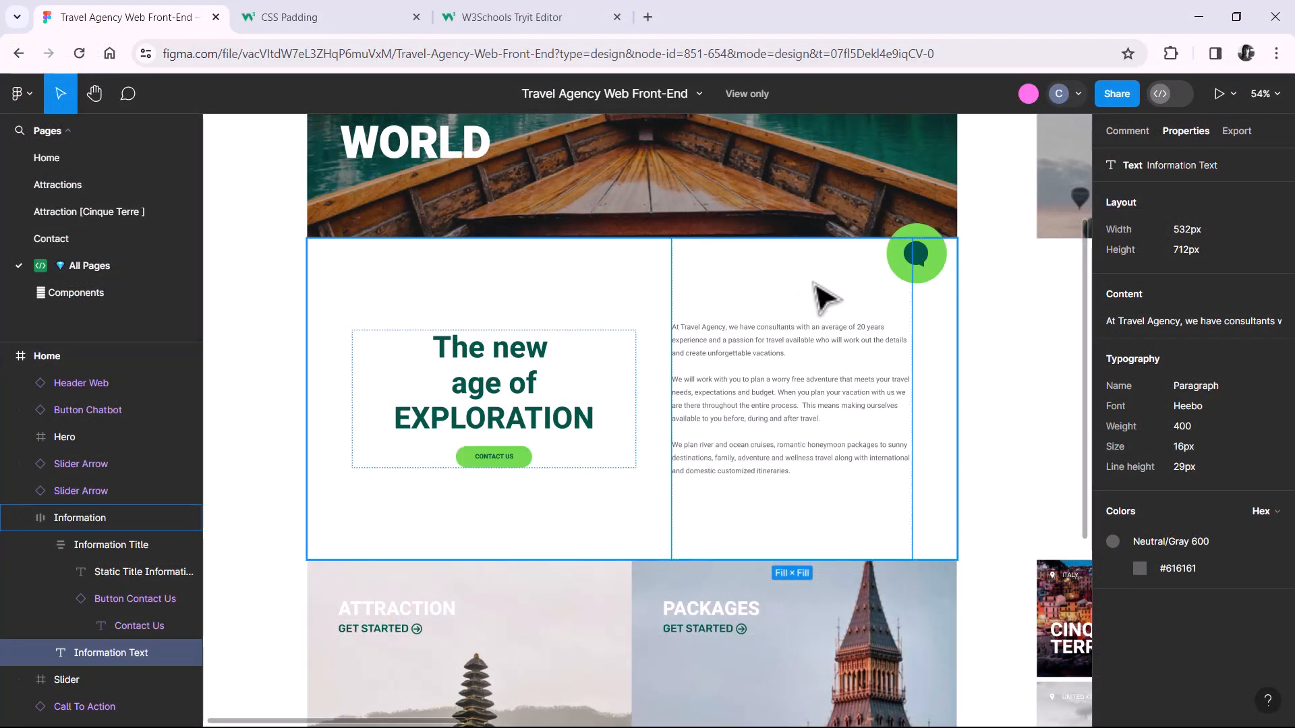
In the Figma design, examine the layout and spacing of the Information frame, the Information Text, the chatbot button's oval and the Information Title frame
{"action": "left_click", "coordinate": [661, 282]}
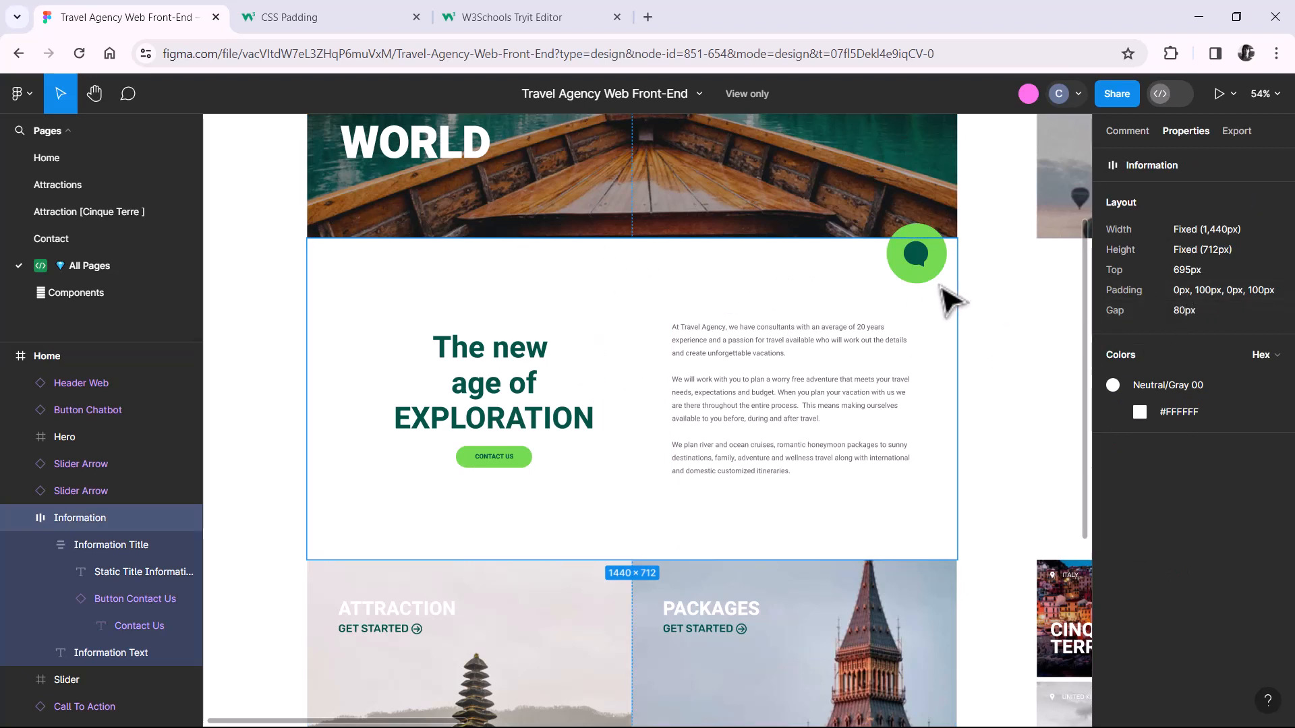
{"action": "left_click", "coordinate": [750, 356]}
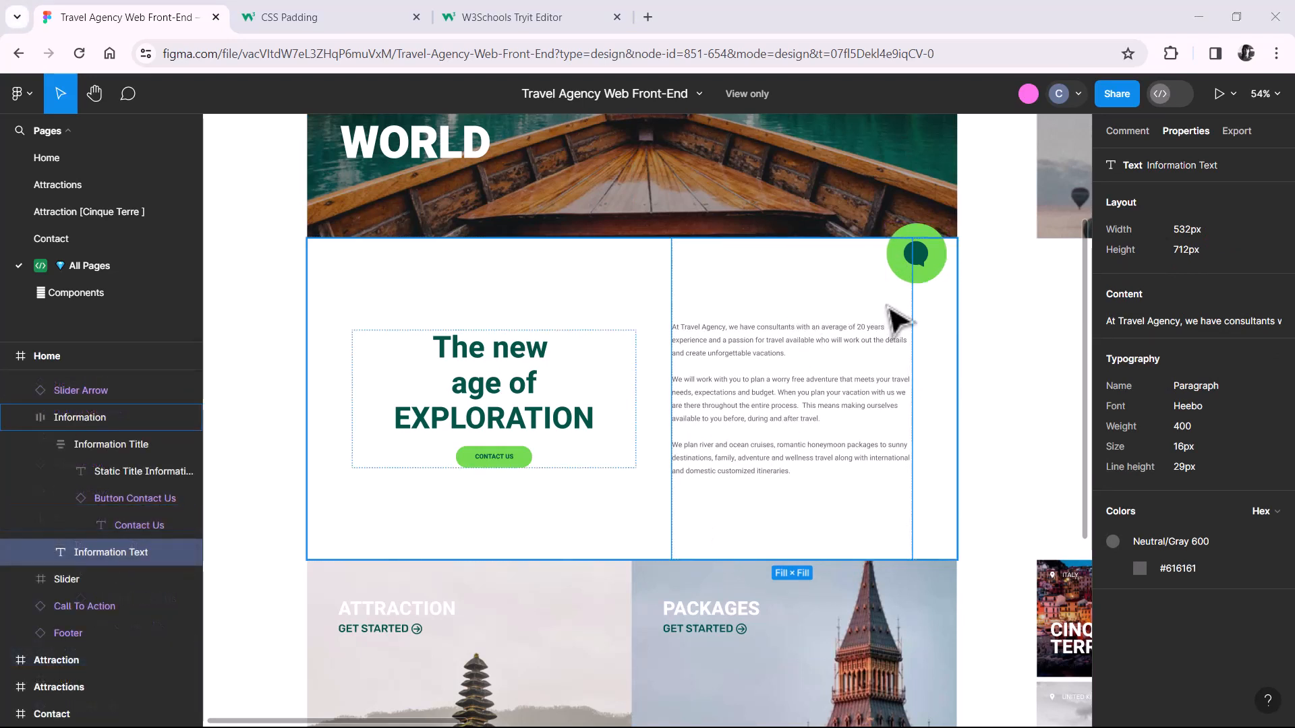
{"action": "left_click", "coordinate": [930, 283]}
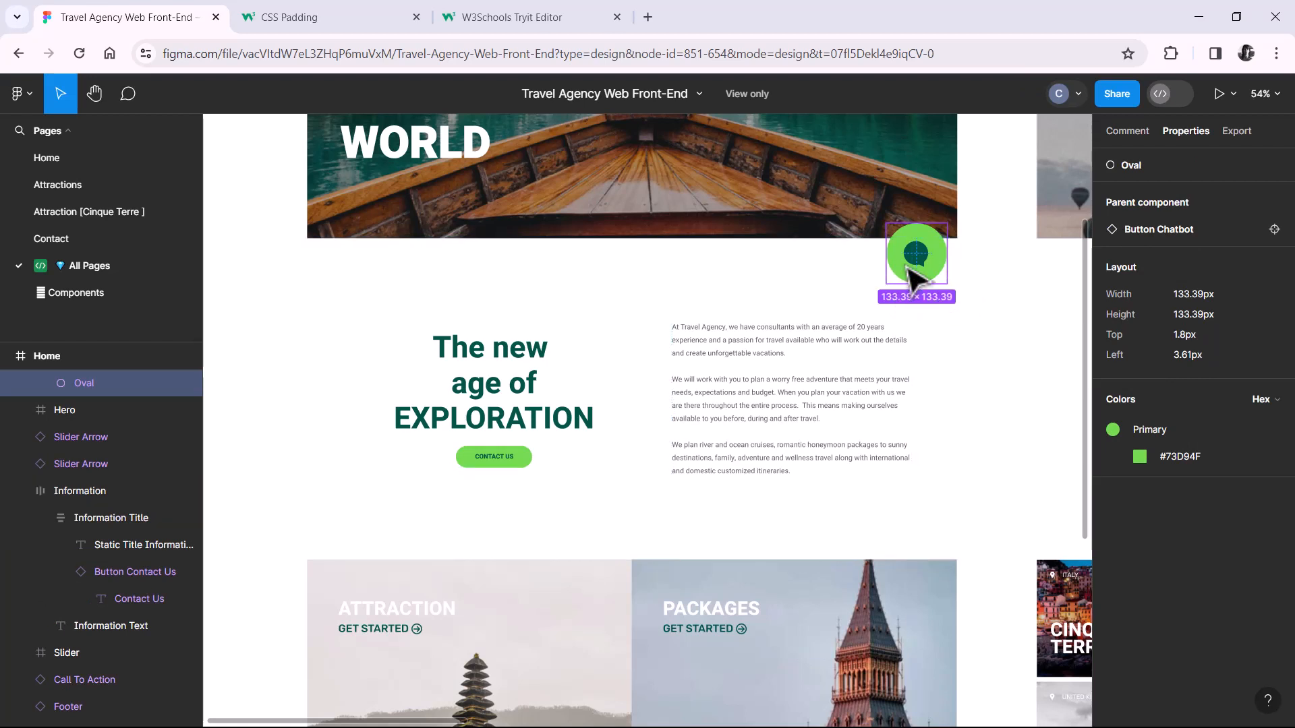
{"action": "key", "text": "alt"}
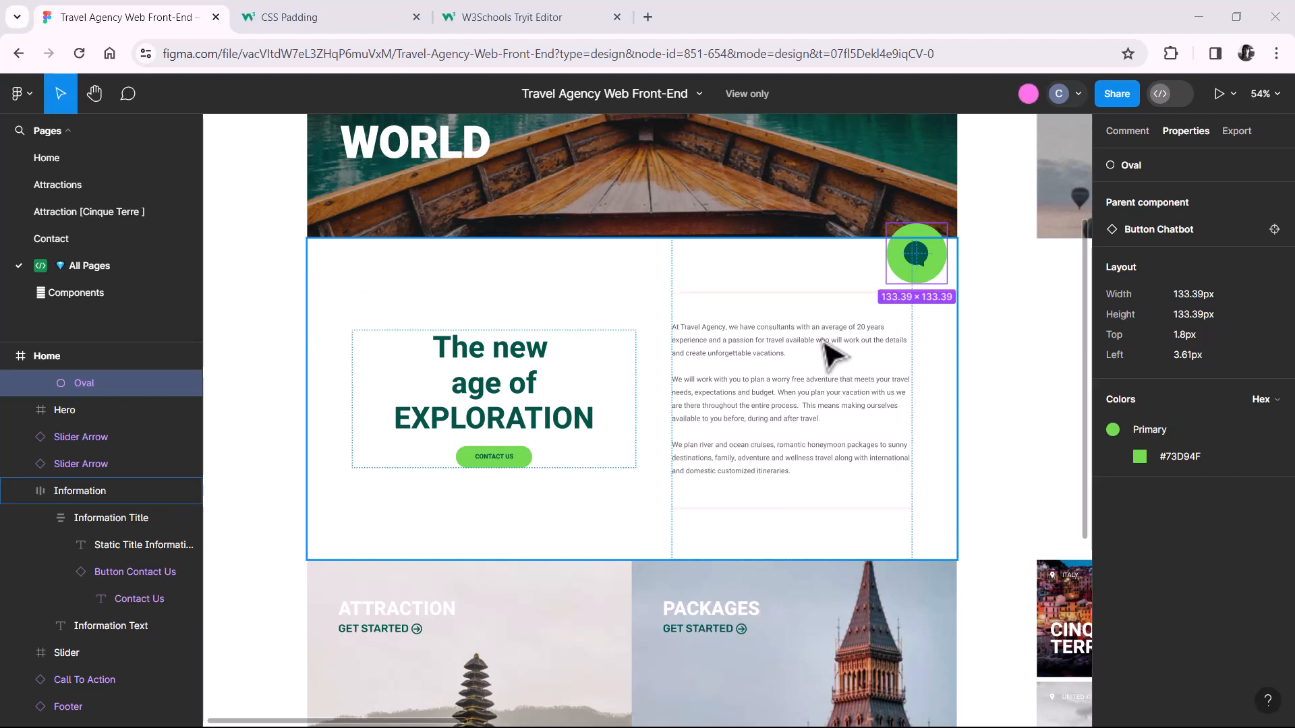
{"action": "left_click", "coordinate": [769, 355]}
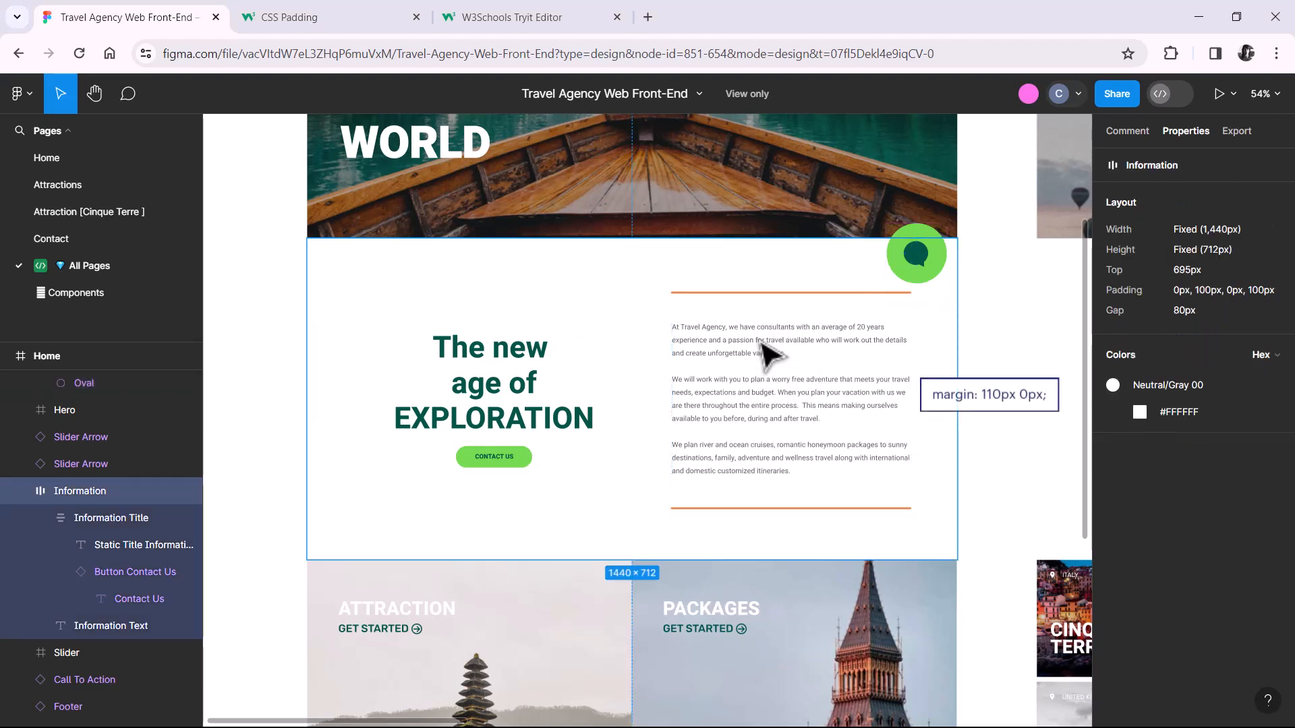
{"action": "left_click", "coordinate": [769, 354]}
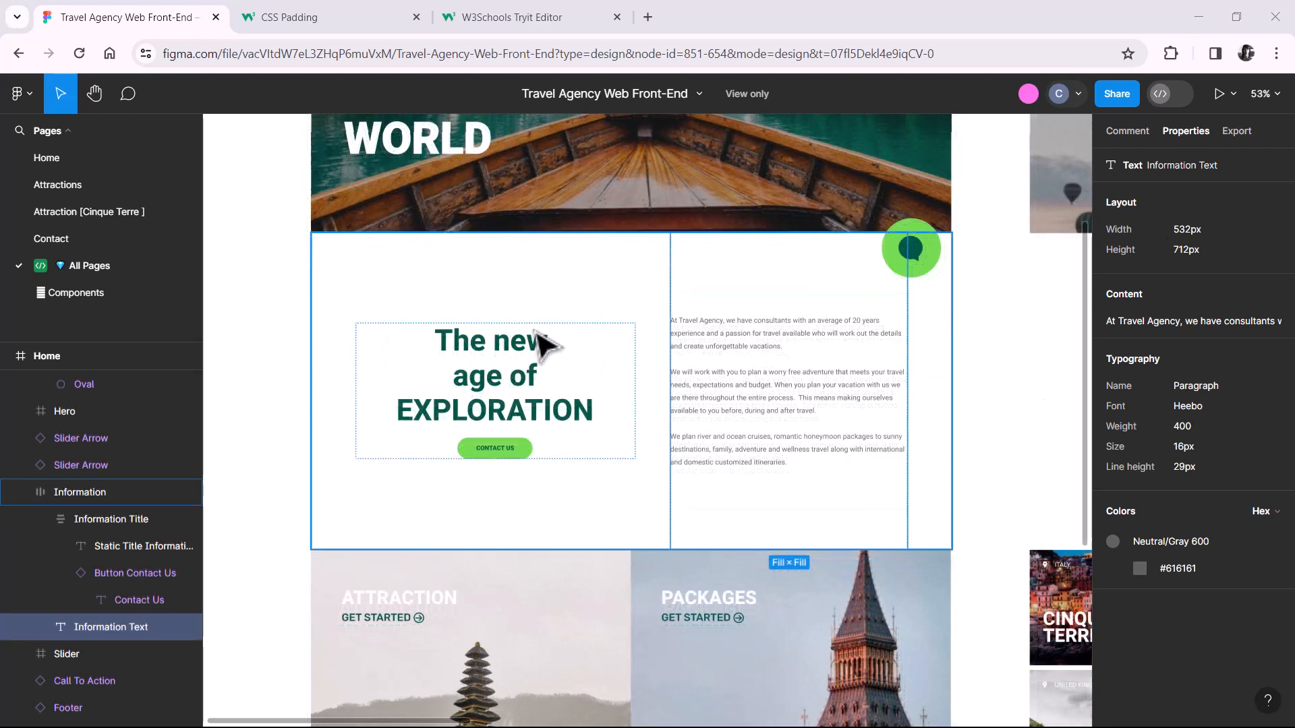
{"action": "left_click", "coordinate": [580, 338]}
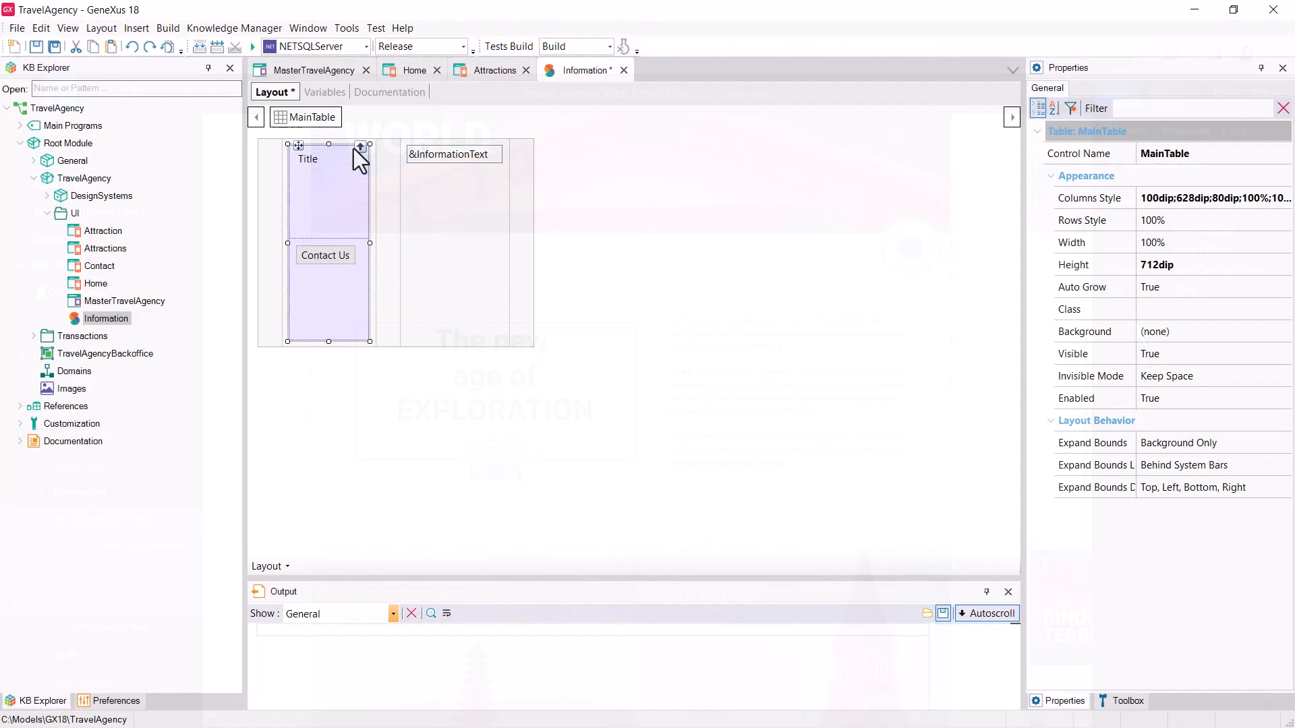
In GeneXus, add columns before and after the InformationTitle table's content column and a row between Title and Contact Us
{"action": "left_click", "coordinate": [354, 149]}
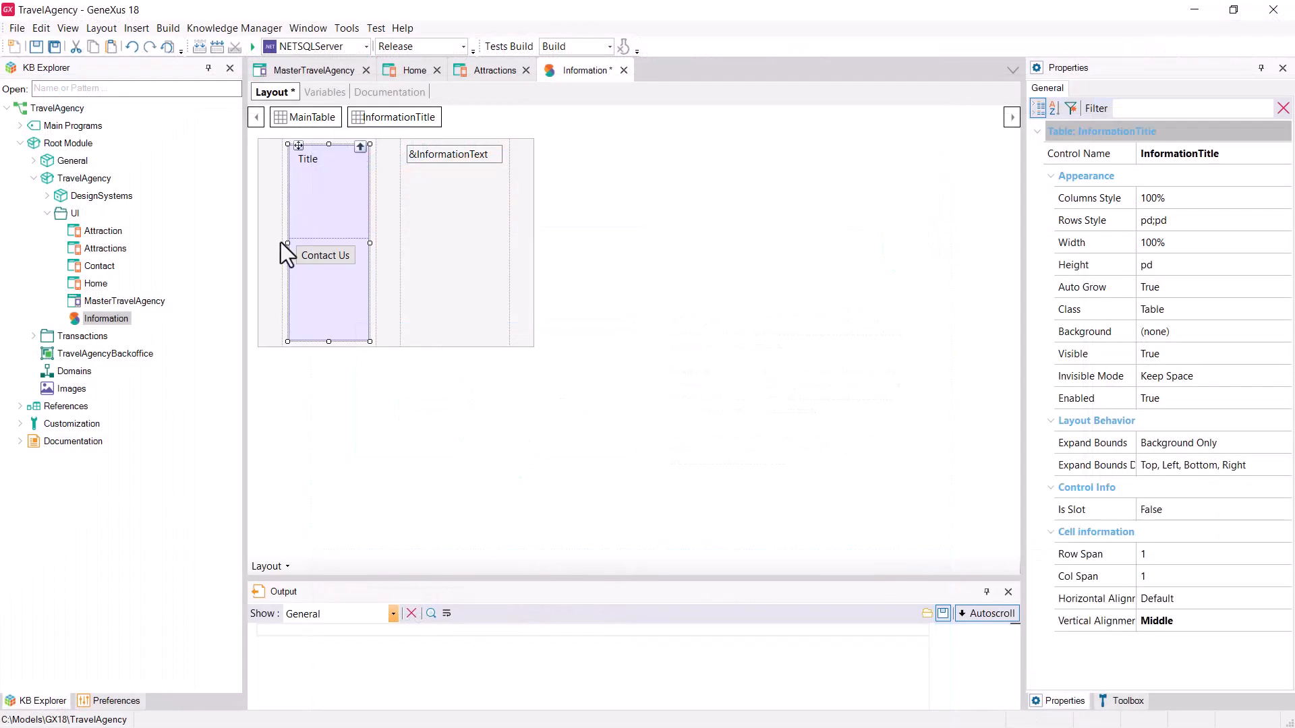
{"action": "right_click", "coordinate": [296, 234]}
{"action": "left_click", "coordinate": [334, 418]}
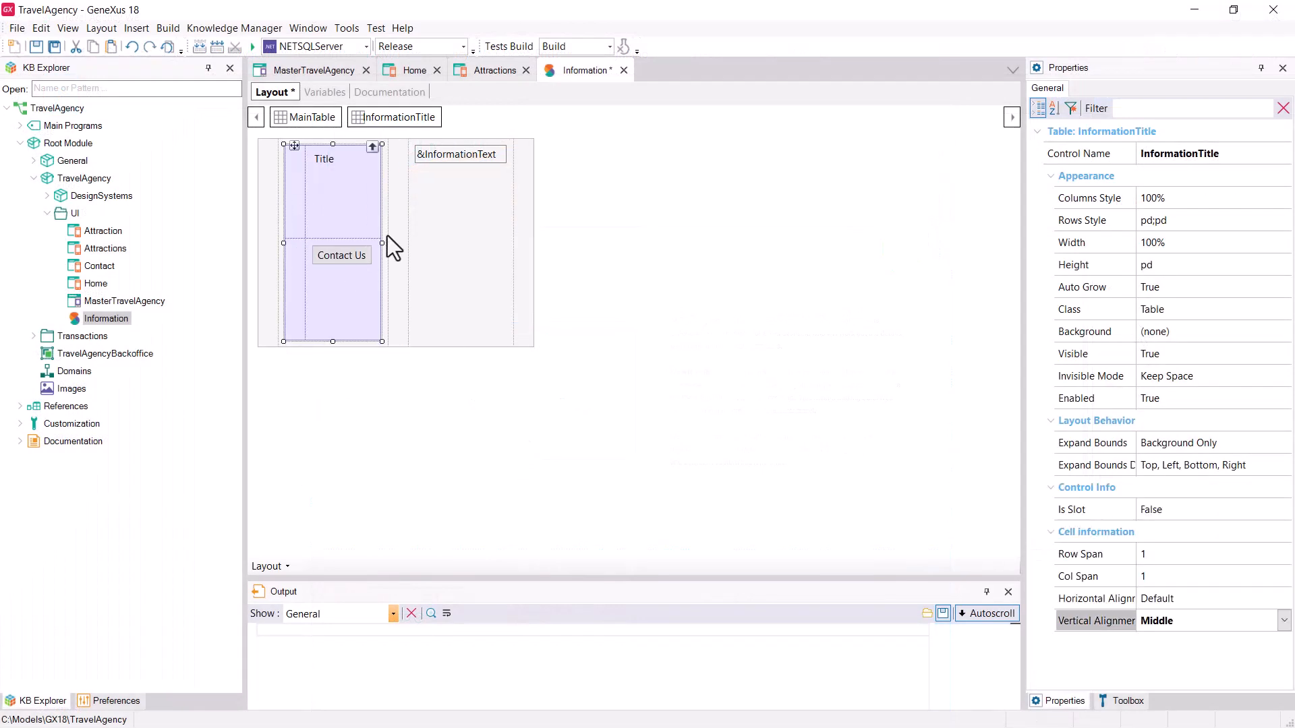
{"action": "left_click", "coordinate": [374, 239]}
{"action": "right_click", "coordinate": [374, 238]}
{"action": "left_click", "coordinate": [424, 441]}
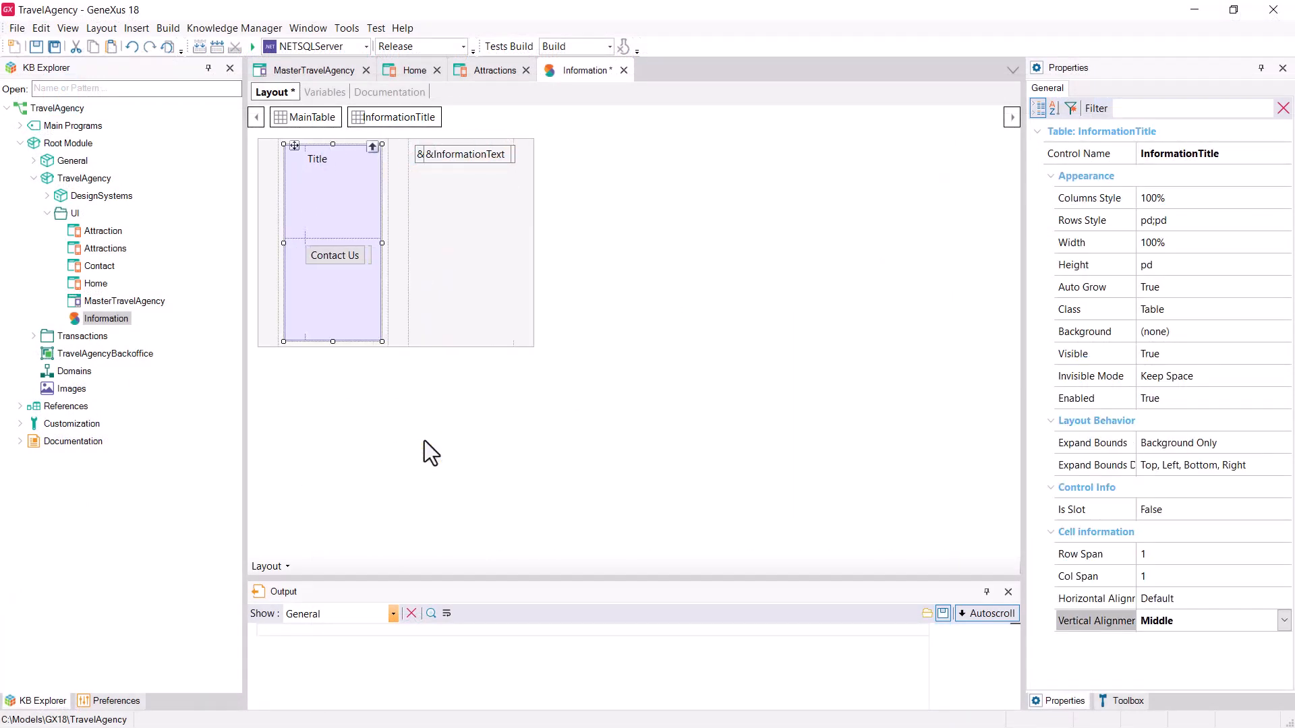
{"action": "right_click", "coordinate": [317, 237]}
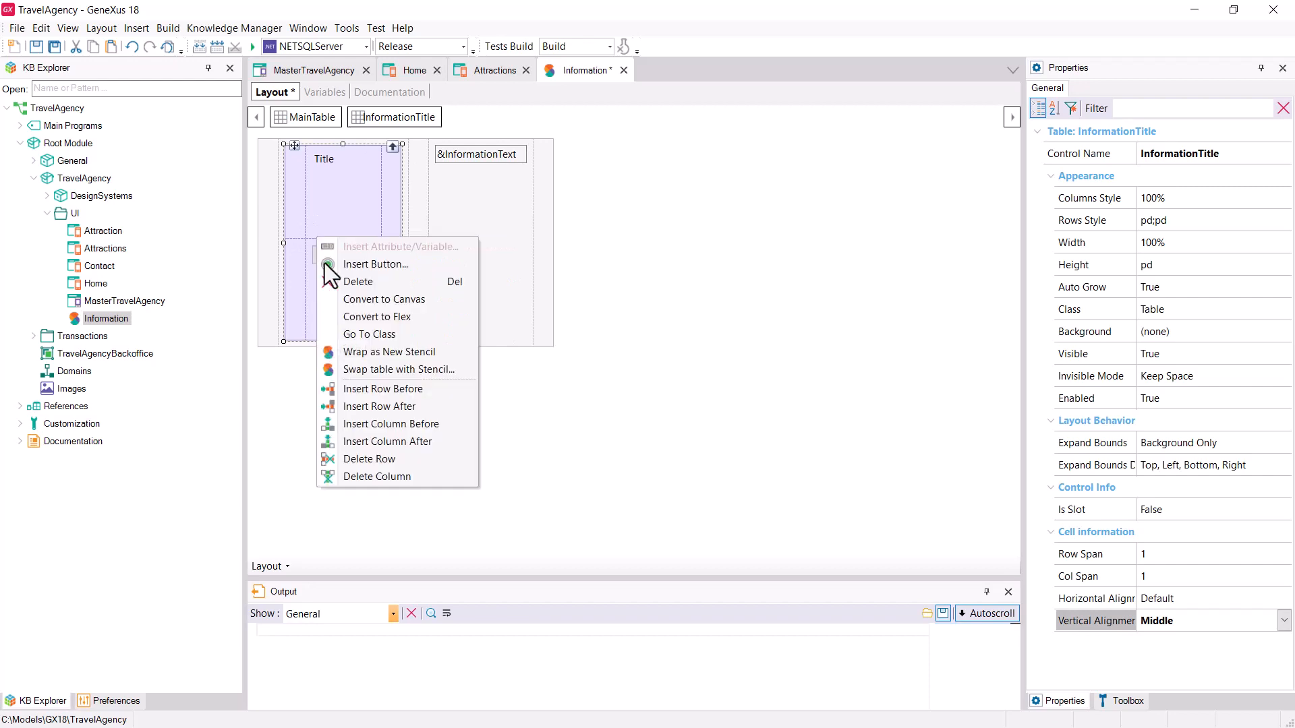
{"action": "left_click", "coordinate": [367, 406]}
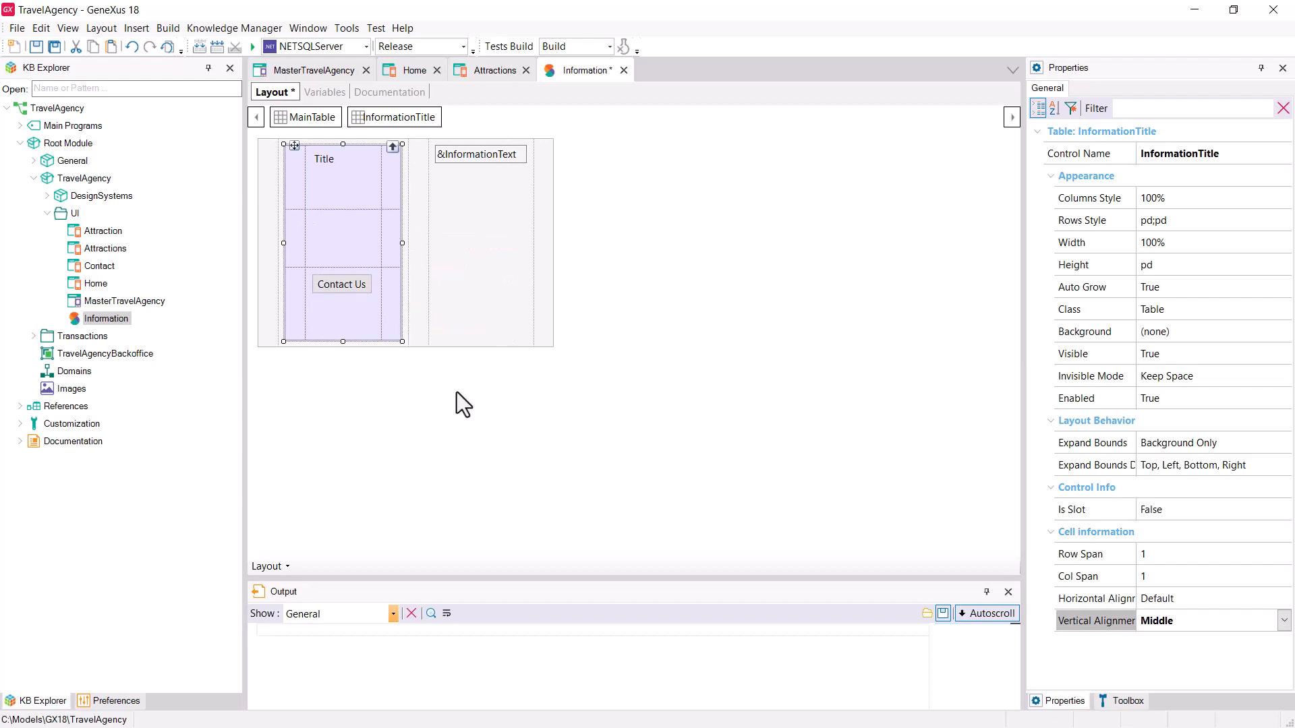
{"action": "left_click", "coordinate": [390, 193]}
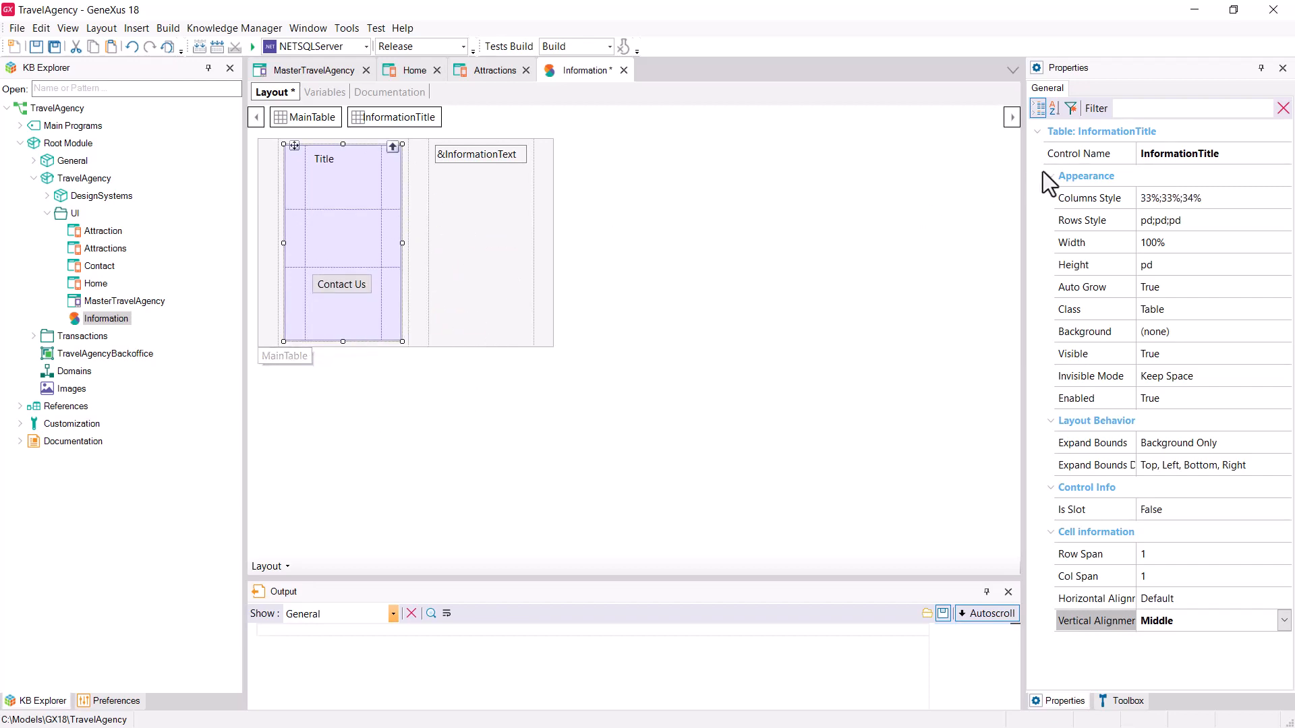
Set the first and third column widths of the InformationTitle table to 72dip
{"action": "left_click", "coordinate": [1202, 200]}
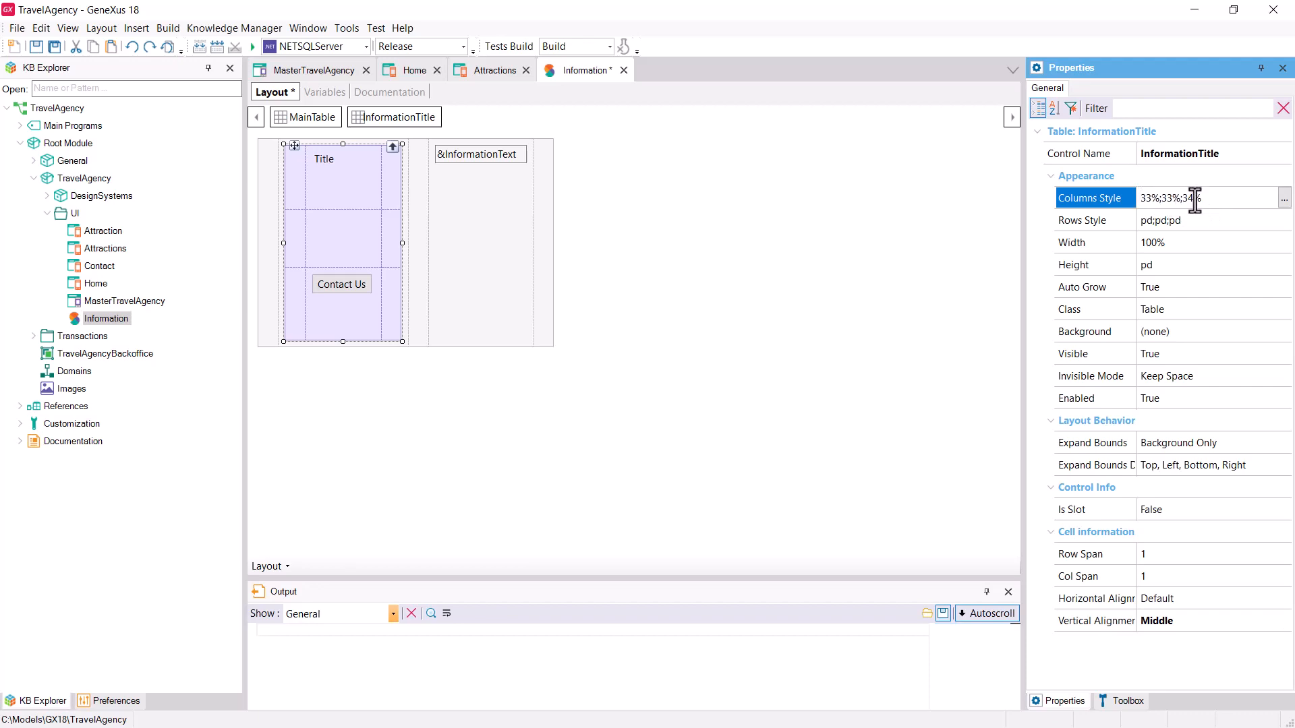
{"action": "left_click", "coordinate": [1151, 200]}
{"action": "key", "text": "Home"}
{"action": "key", "text": "shift+Right"}
{"action": "key", "text": "shift+Right"}
{"action": "key", "text": "shift+Right"}
{"action": "type", "text": "72dip"}
{"action": "key", "text": "shift+Left"}
{"action": "key", "text": "shift+Left"}
{"action": "key", "text": "shift+Left"}
{"action": "key", "text": "shift+Left"}
{"action": "type", "text": ";72dip"}
{"action": "key", "text": "Return"}
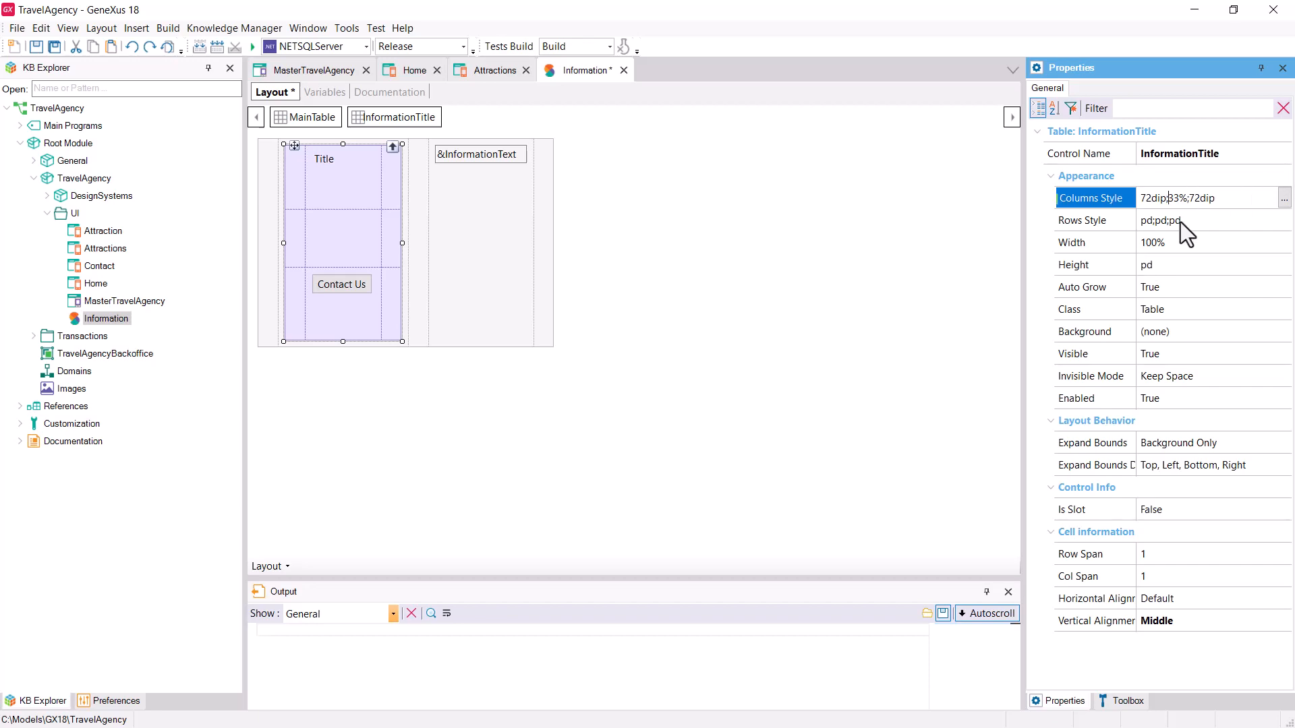
Set the InformationTitle table's middle column width to 100% and apply the column style
{"action": "left_click", "coordinate": [1171, 197]}
{"action": "key", "text": "shift+Right"}
{"action": "key", "text": "shift+Right"}
{"action": "type", "text": "100"}
{"action": "left_click", "coordinate": [1168, 245]}
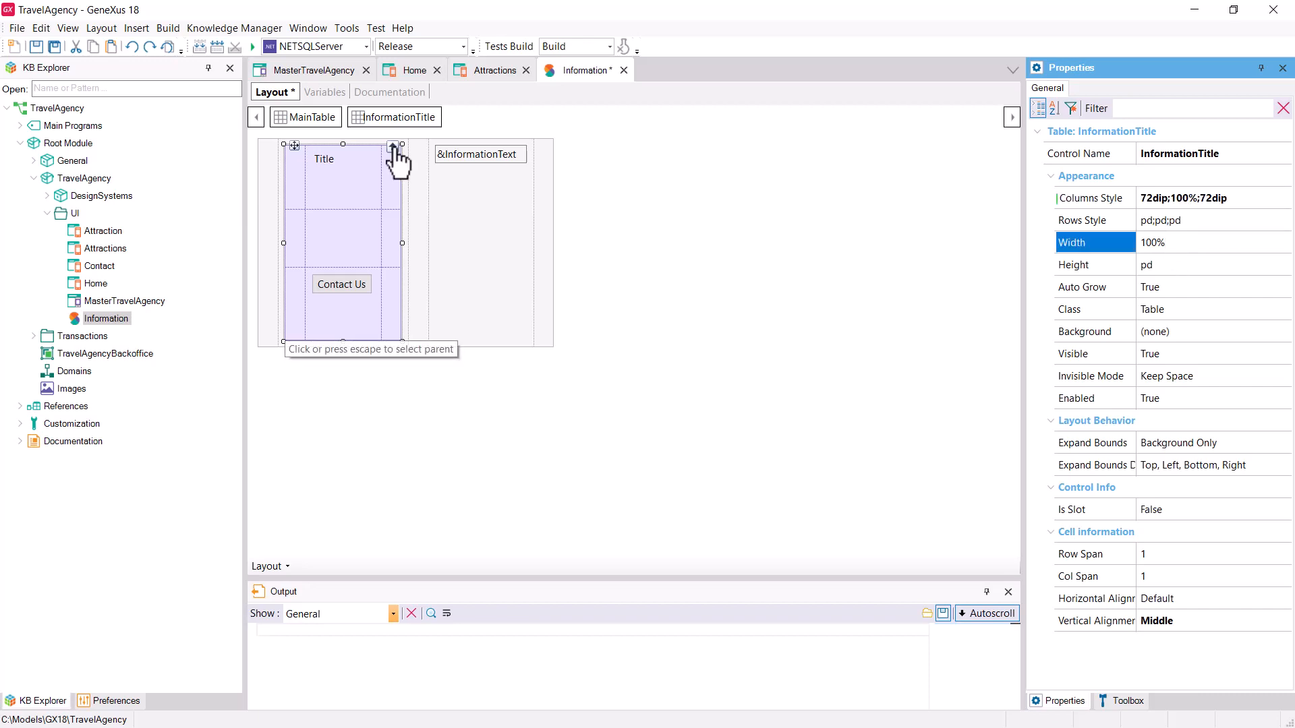
Review MainTable's column widths, and examine the Static Title Information text's size and spacing in the Figma design
{"action": "key", "text": "Escape"}
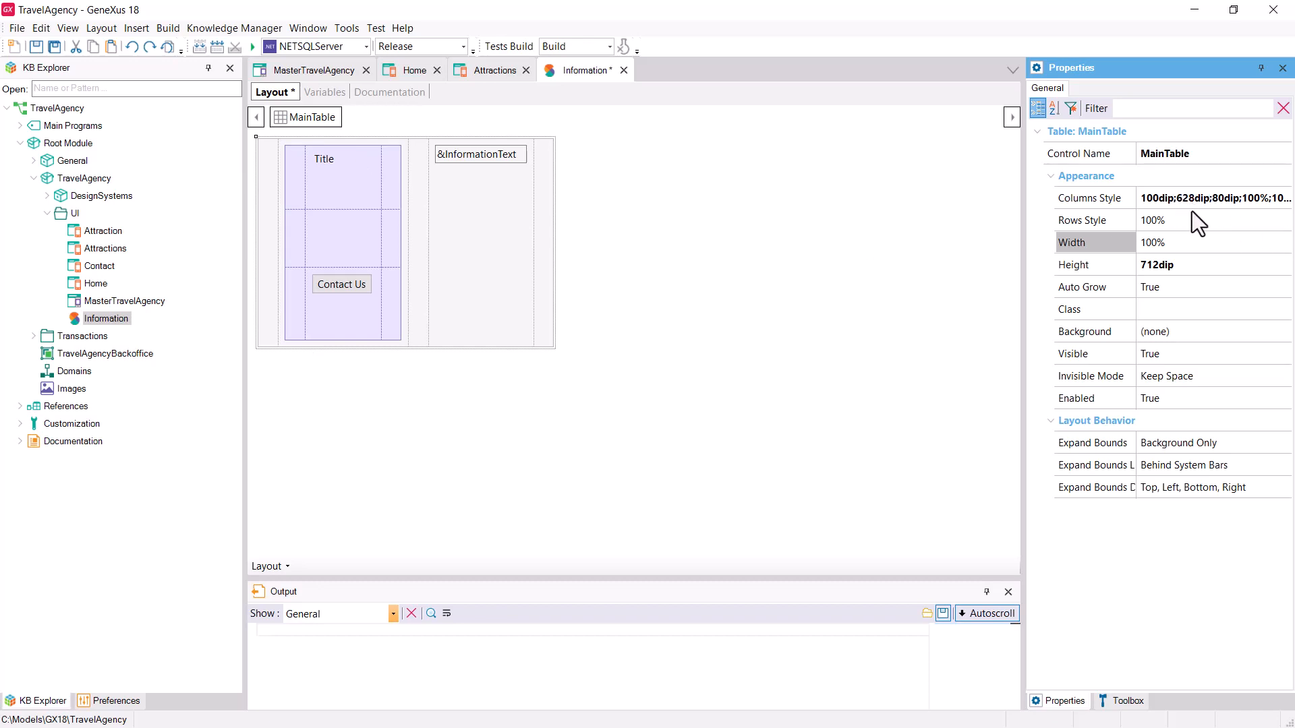
{"action": "left_click", "coordinate": [400, 152]}
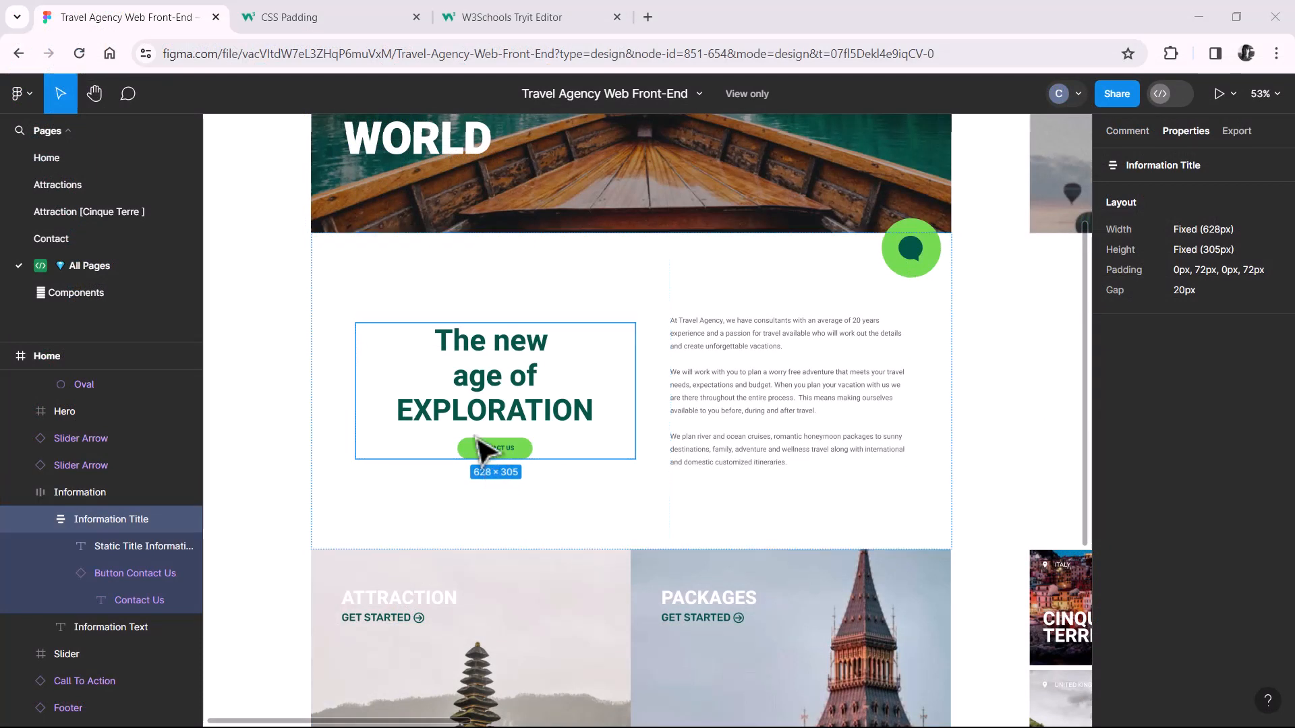
{"action": "left_click", "coordinate": [483, 388]}
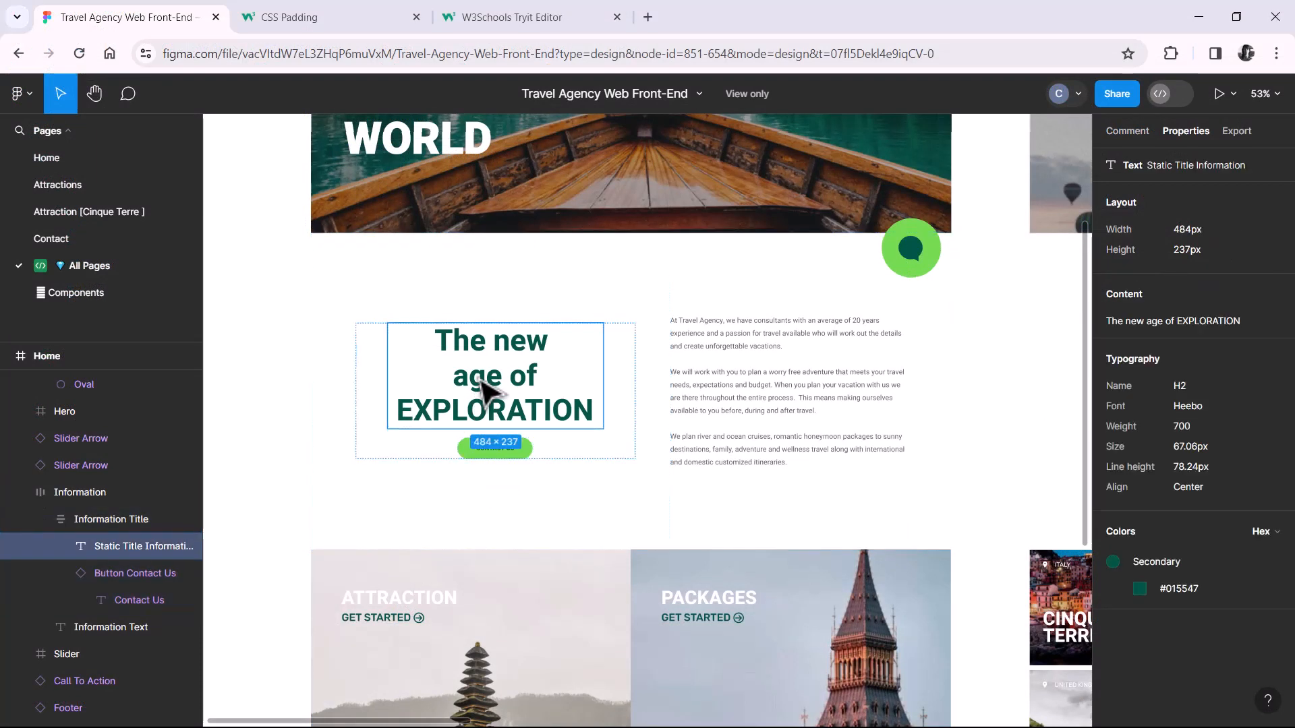
{"action": "key", "text": "alt"}
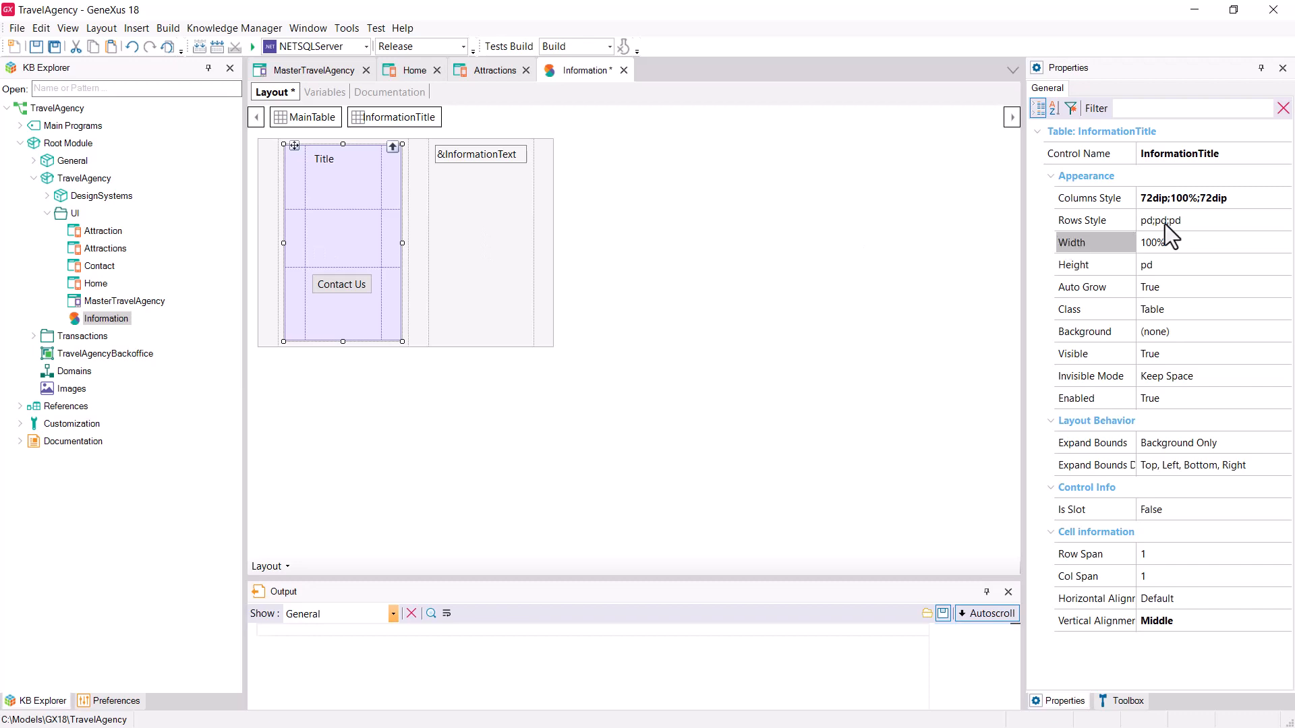
In GeneXus, set the height of the InformationTitle table's middle row to 20dip
{"action": "left_click", "coordinate": [1164, 223]}
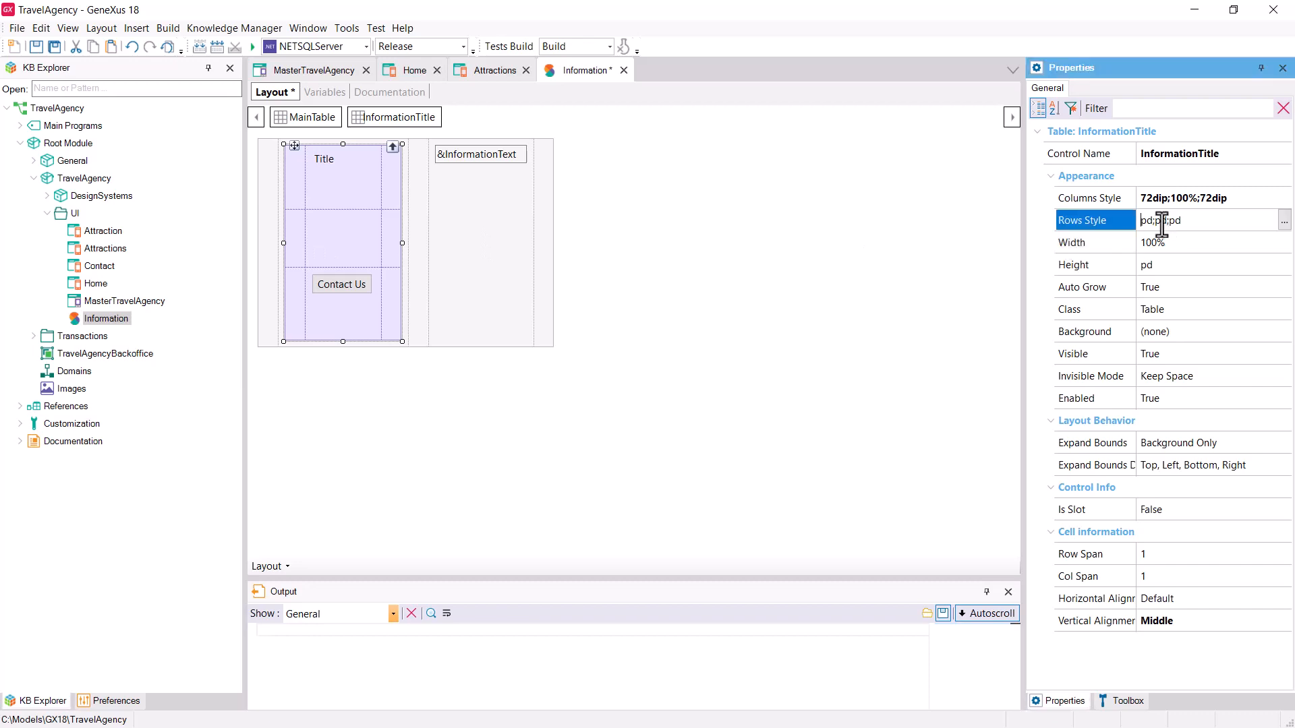
{"action": "double_click", "coordinate": [1159, 220]}
{"action": "type", "text": "20dips"}
{"action": "key", "text": "Return"}
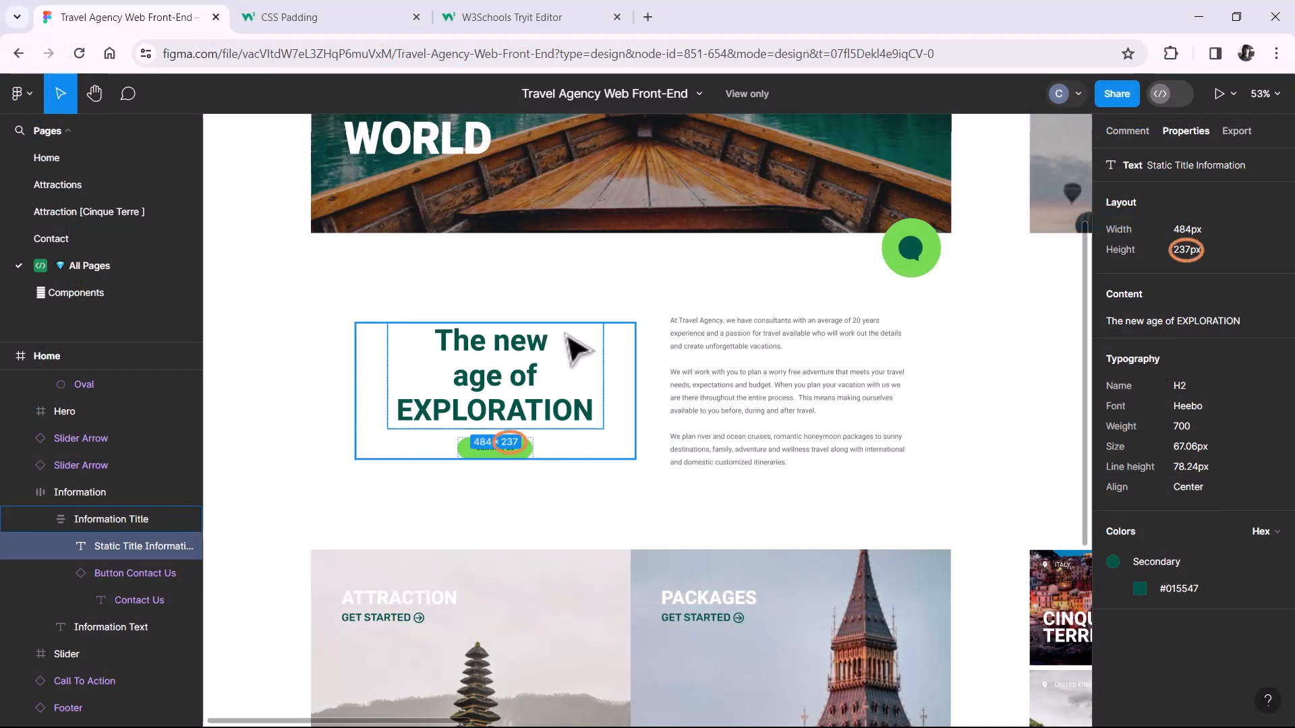
Check the Contact Us button in Figma, and set InformationTitle's first row height to 237dip and last row height to 48dip in GeneXus
{"action": "left_click", "coordinate": [533, 451]}
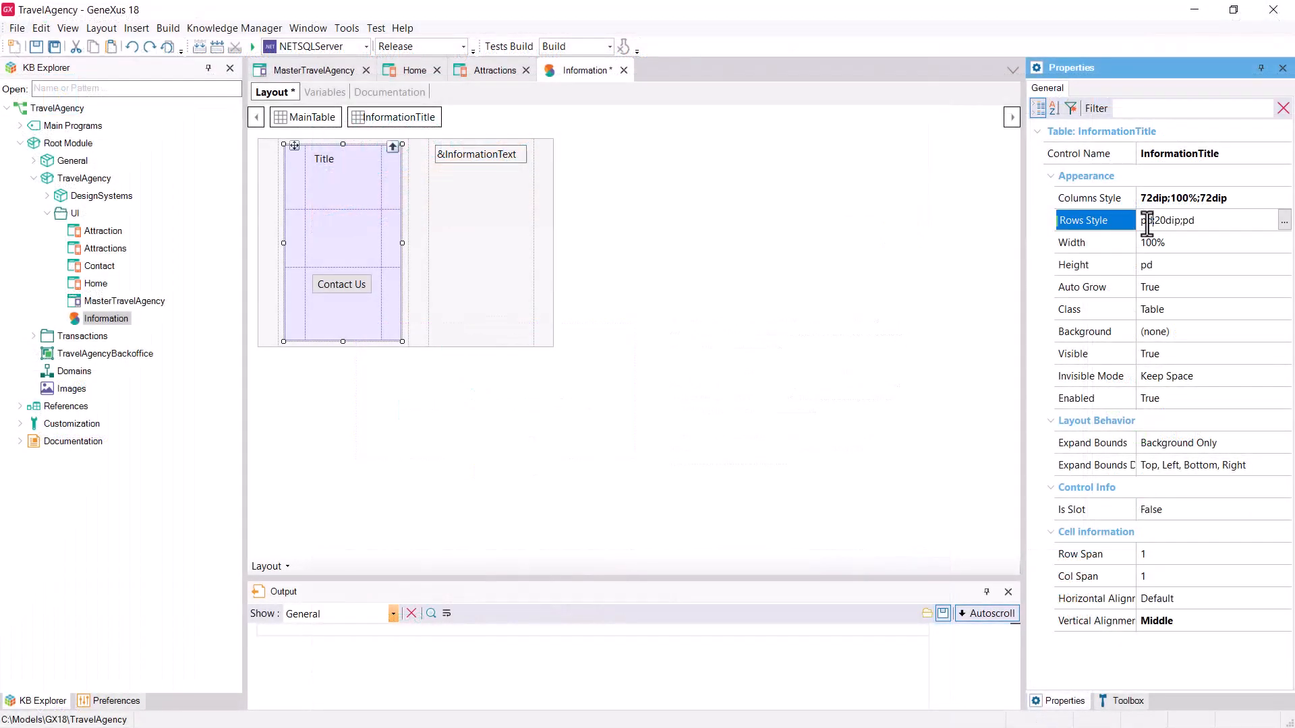
{"action": "double_click", "coordinate": [1149, 220]}
{"action": "type", "text": "237dip"}
{"action": "key", "text": "BackSpace"}
{"action": "key", "text": "BackSpace"}
{"action": "type", "text": "48dip"}
{"action": "key", "text": "Return"}
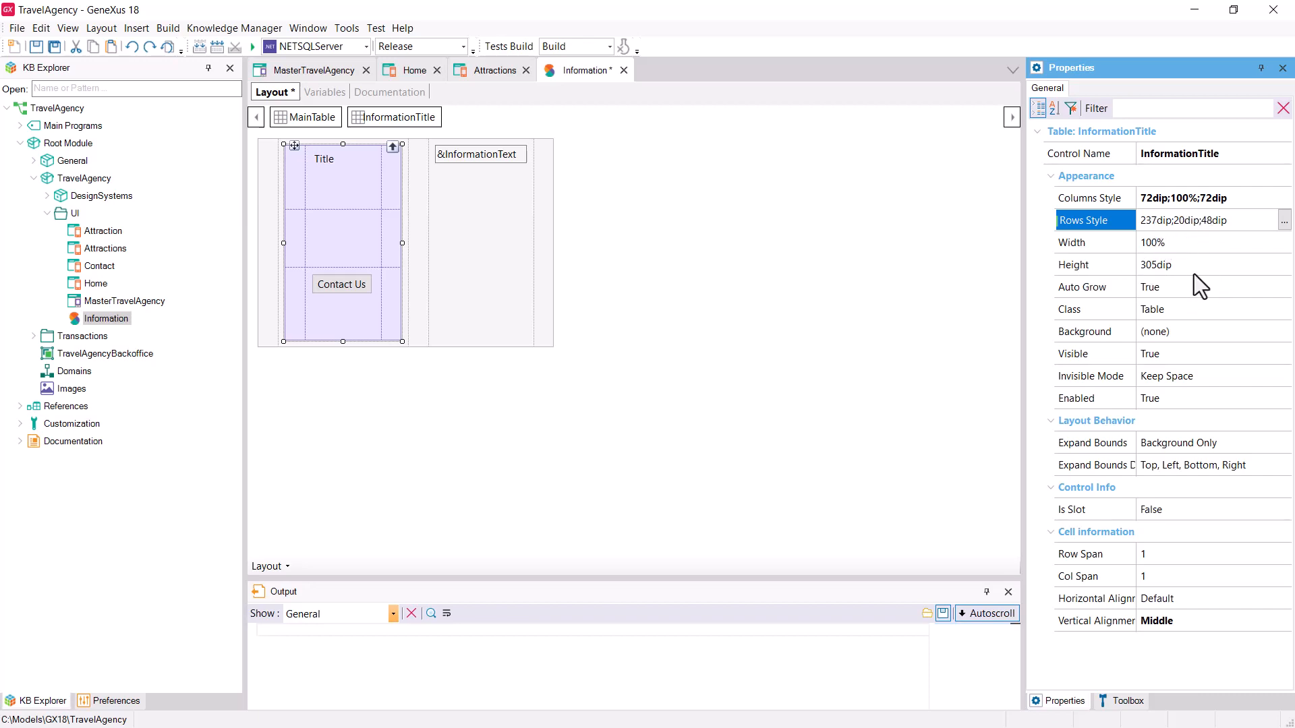
Set the Title text block and Contact Us button together to Center horizontal alignment and Middle vertical alignment
{"action": "left_click", "coordinate": [318, 155]}
{"action": "left_click", "coordinate": [339, 284], "text": "ctrl"}
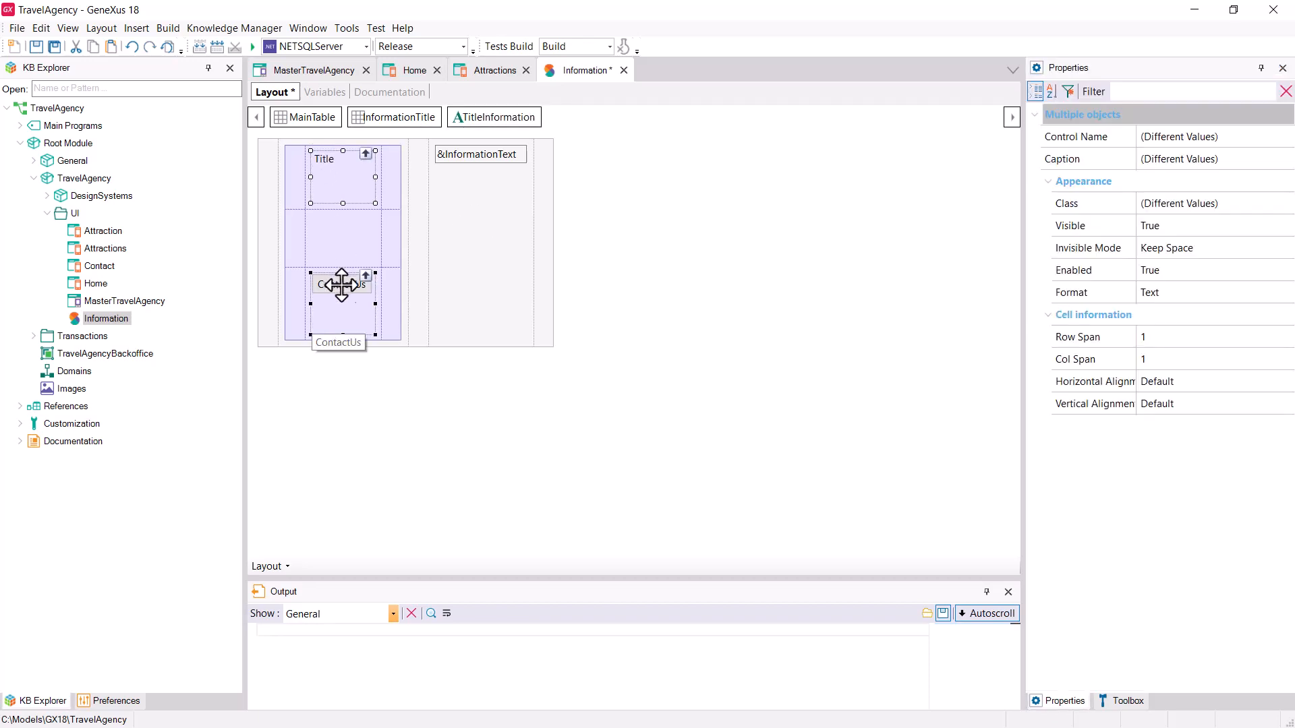
{"action": "left_click", "coordinate": [1194, 383]}
{"action": "left_click", "coordinate": [1287, 382]}
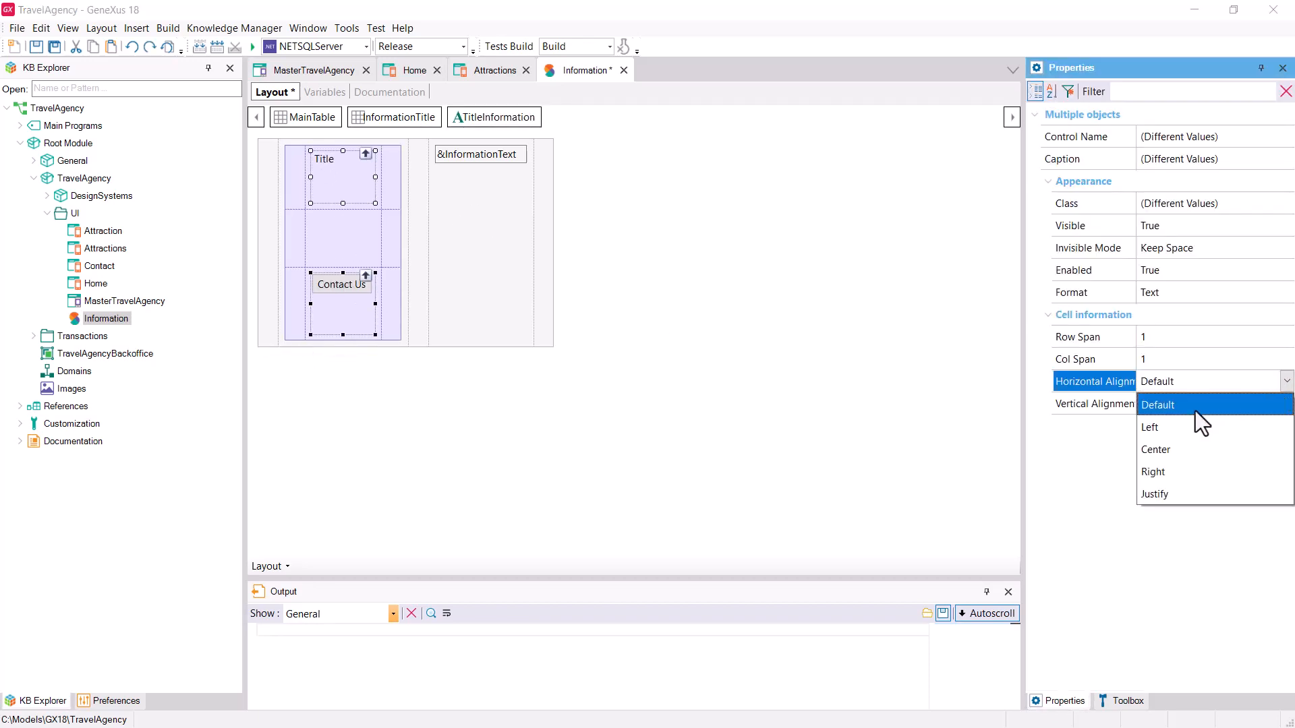
{"action": "left_click", "coordinate": [1146, 458]}
{"action": "left_click", "coordinate": [1263, 405]}
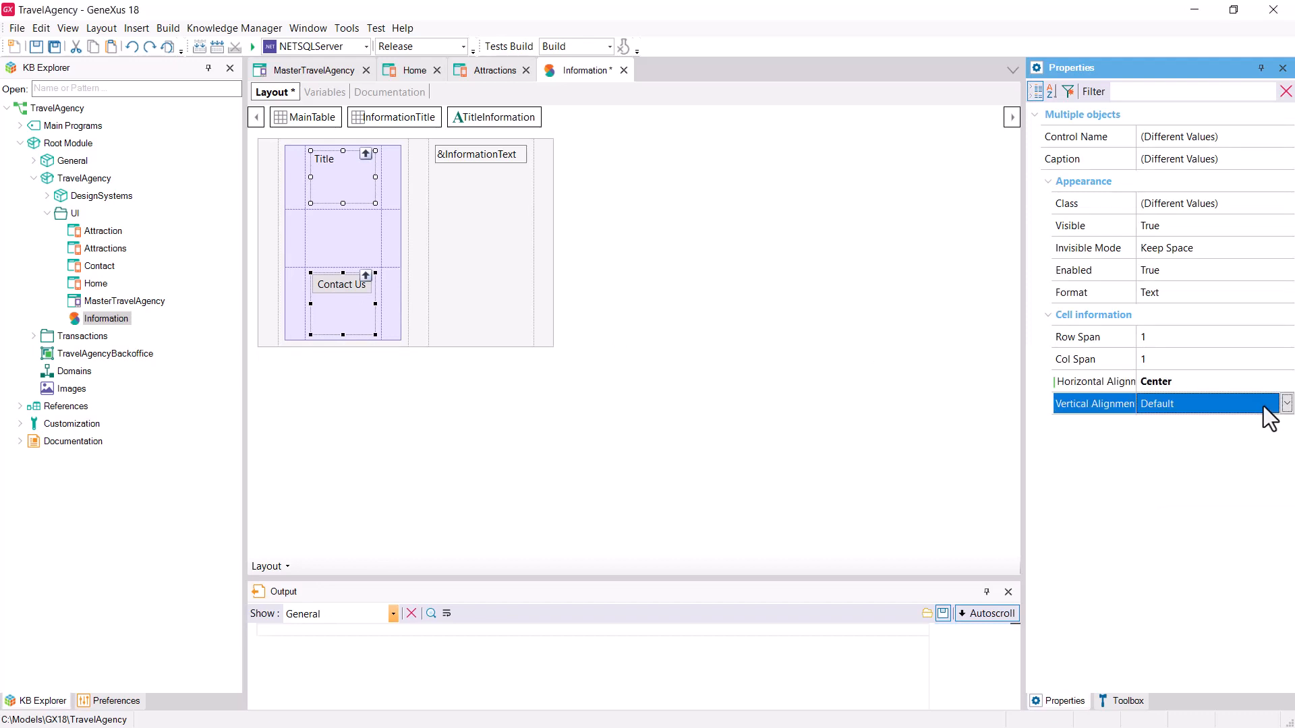
{"action": "left_click", "coordinate": [1286, 403]}
{"action": "left_click", "coordinate": [1157, 471]}
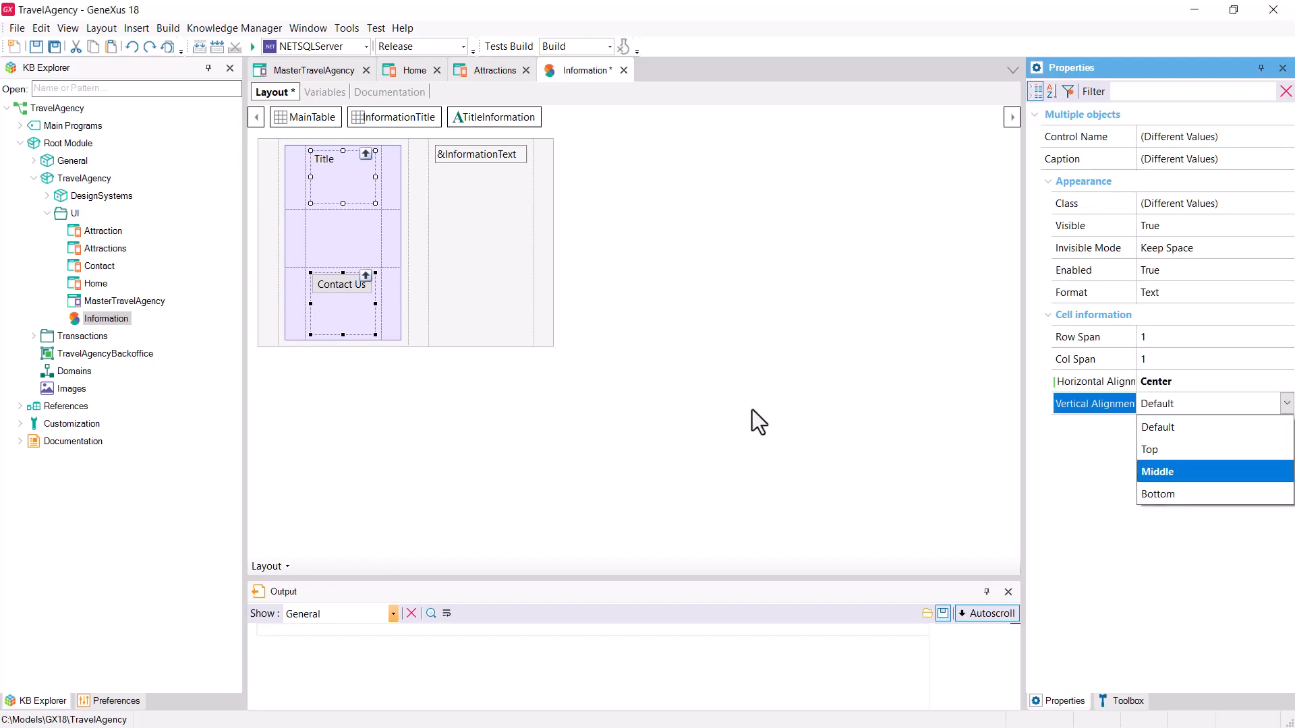
Set the InformationTitle table's horizontal alignment to Center
{"action": "left_click", "coordinate": [387, 148]}
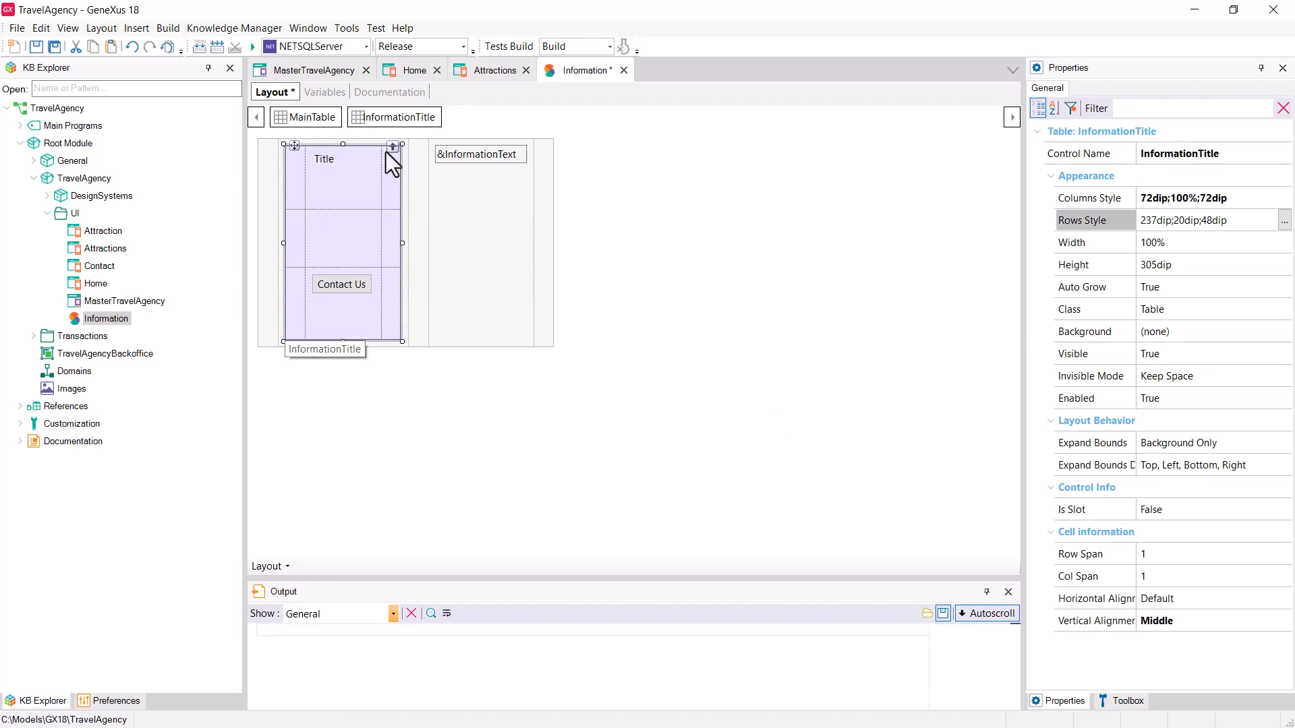
{"action": "left_click", "coordinate": [1196, 600]}
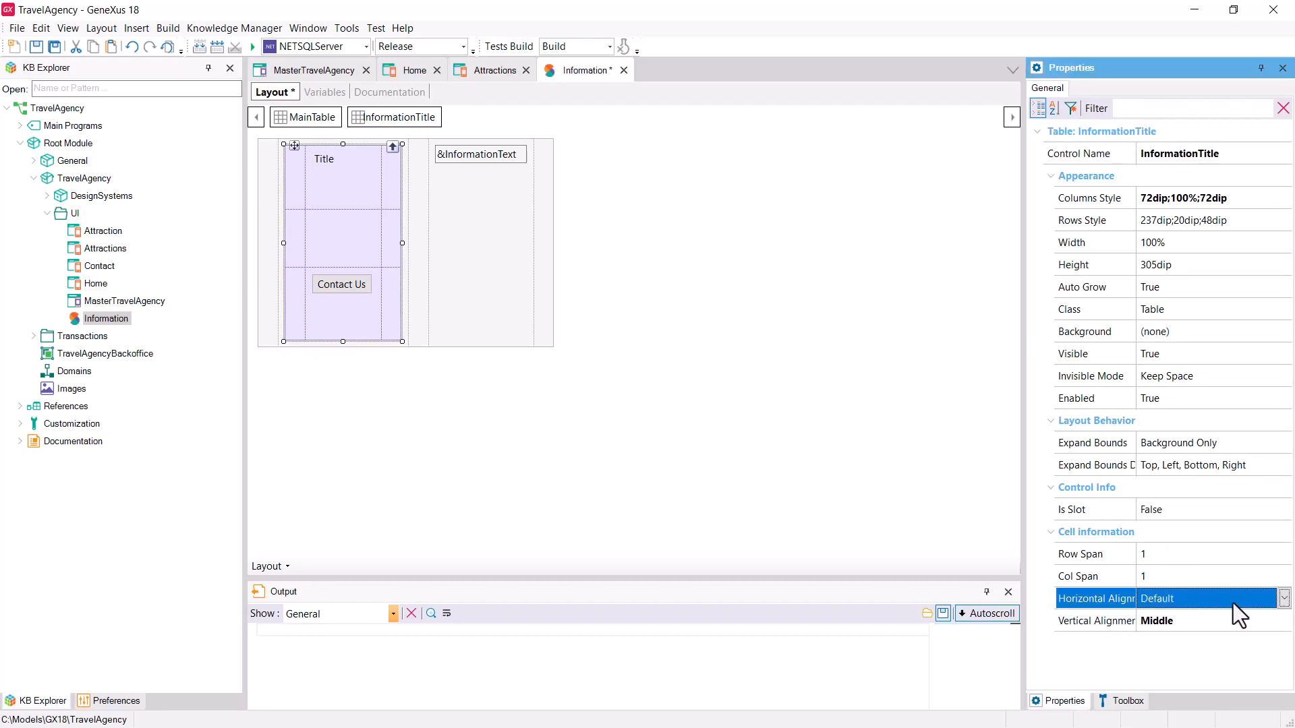
{"action": "left_click", "coordinate": [1284, 599]}
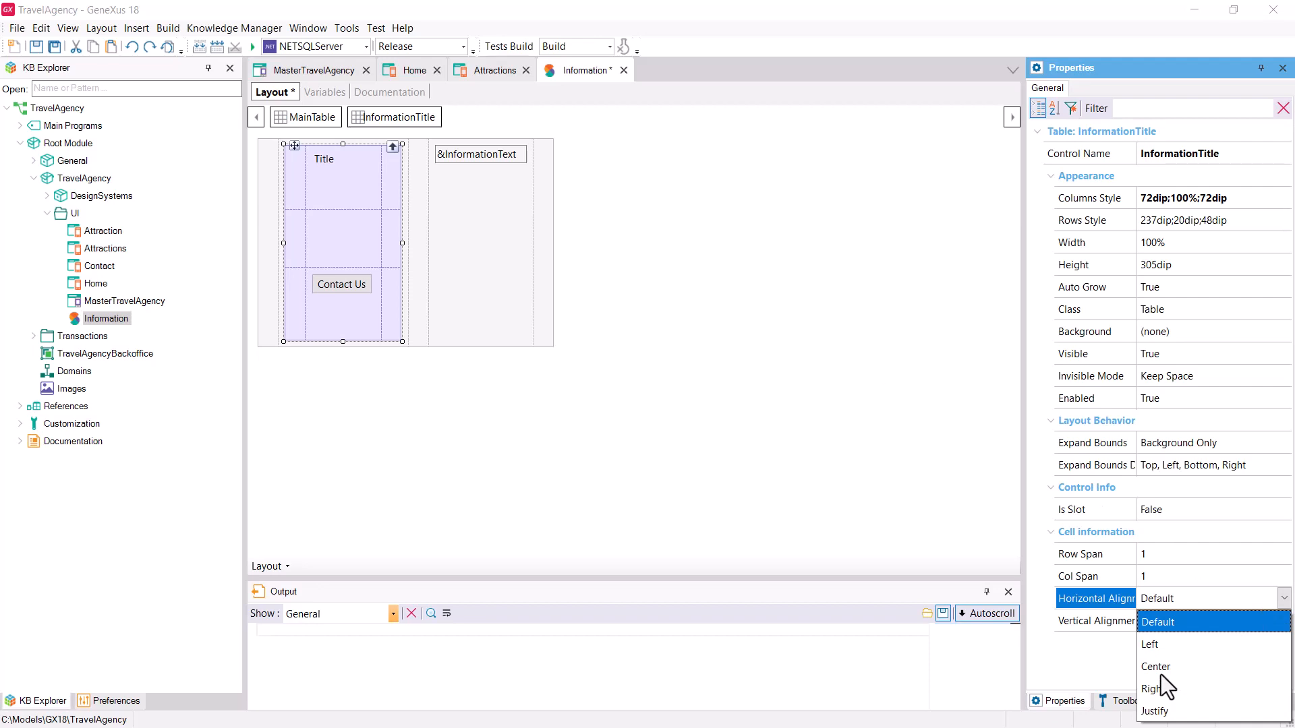
{"action": "left_click", "coordinate": [1161, 669]}
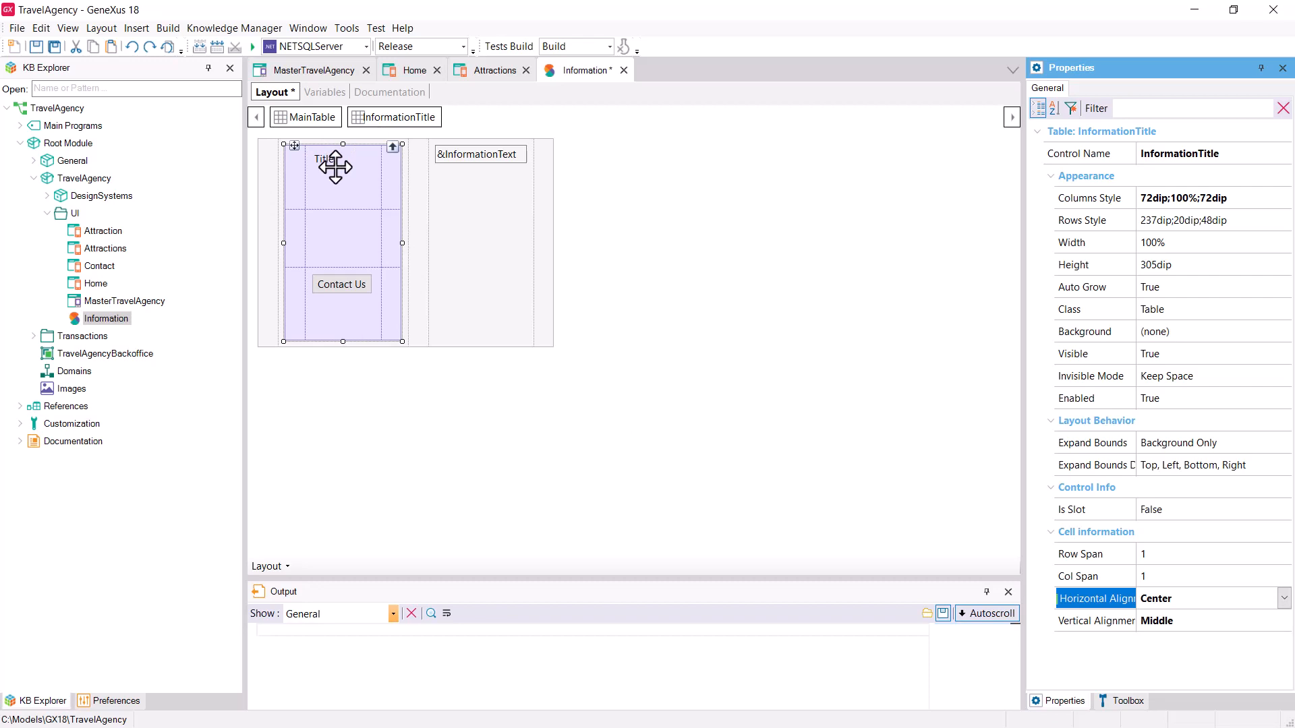
Set Auto Grow to True for the Title text block in the InformationTitle table
{"action": "left_click_drag", "start_coordinate": [335, 167], "coordinate": [323, 163]}
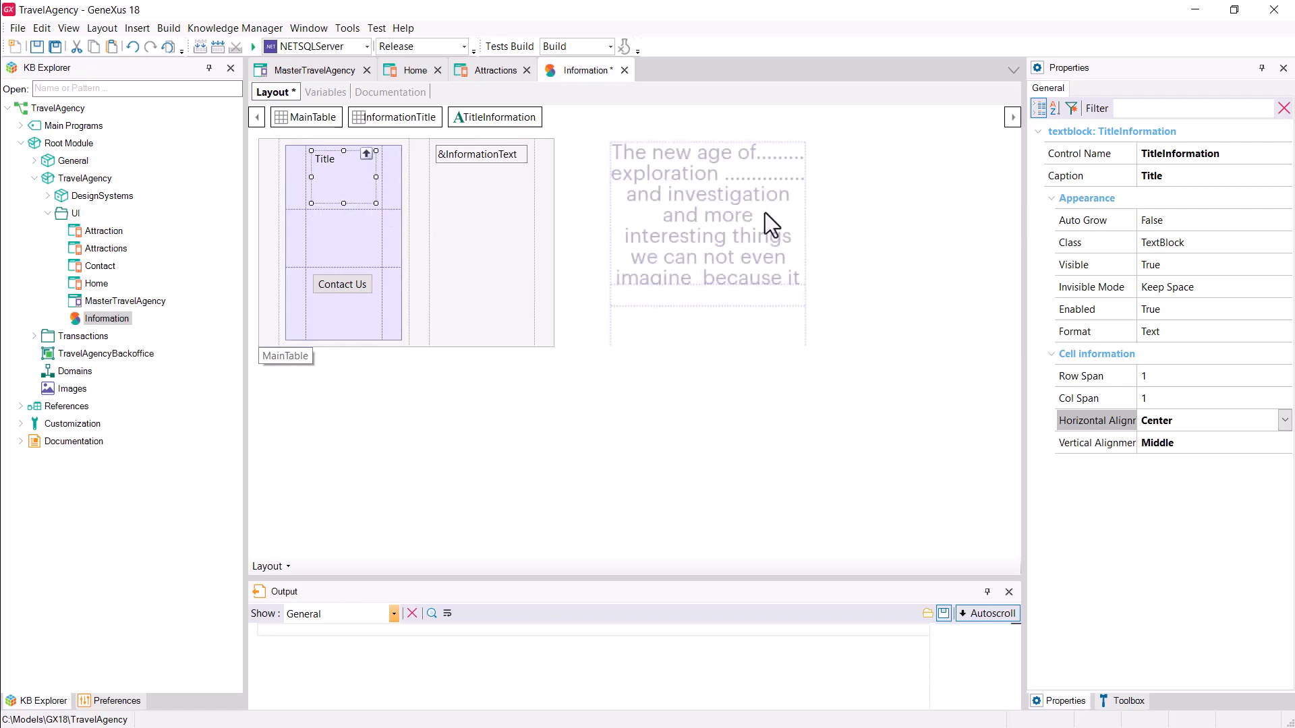
{"action": "left_click", "coordinate": [1094, 220]}
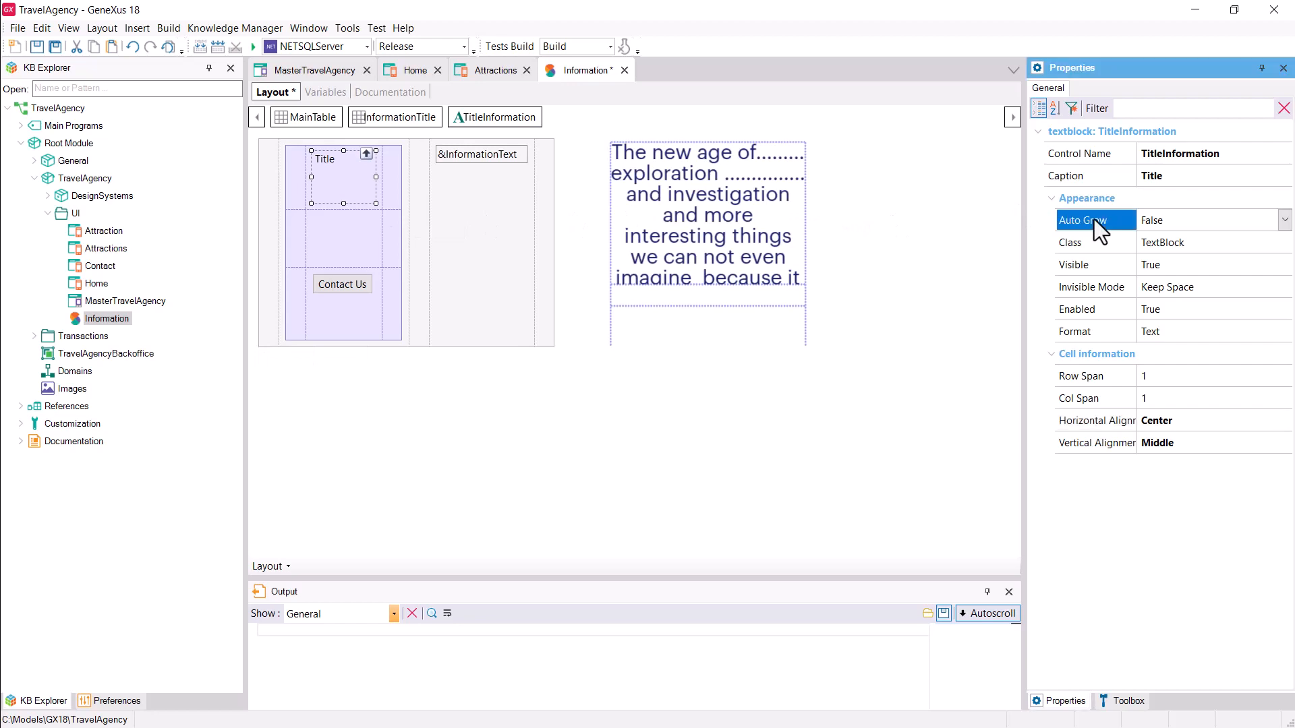
{"action": "left_click", "coordinate": [1284, 222]}
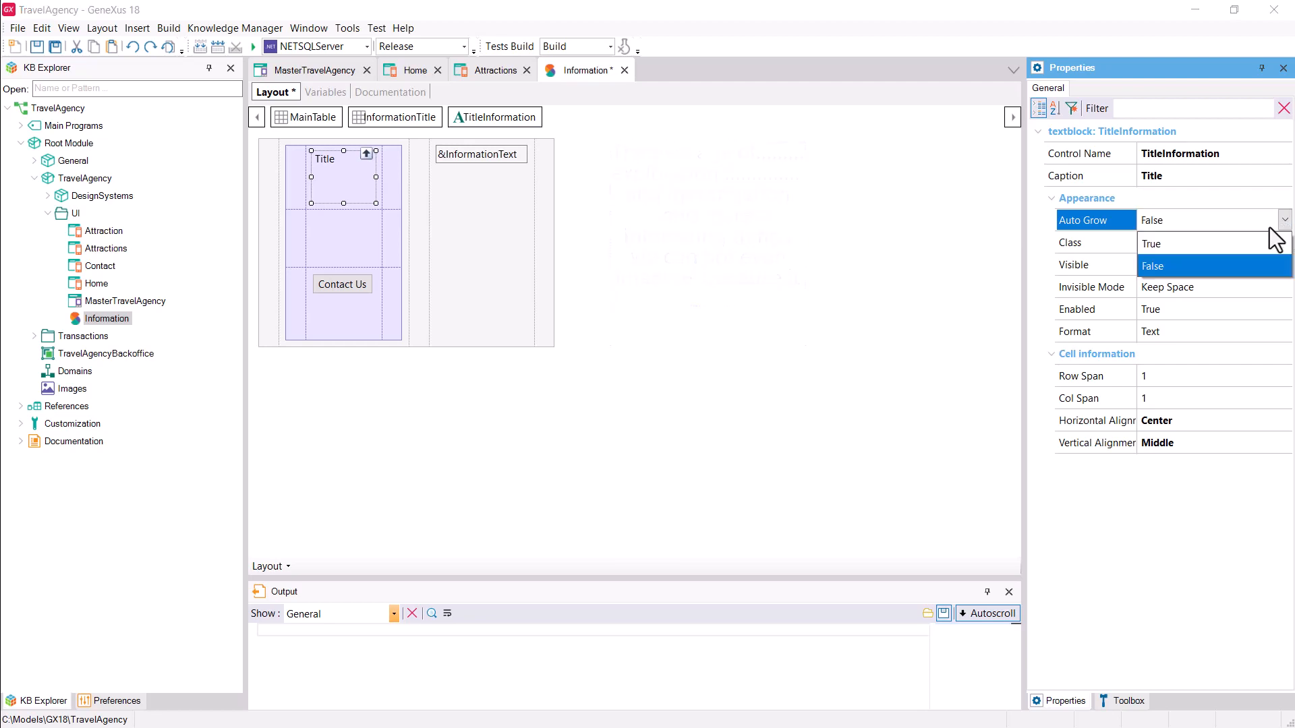
{"action": "left_click", "coordinate": [1171, 248]}
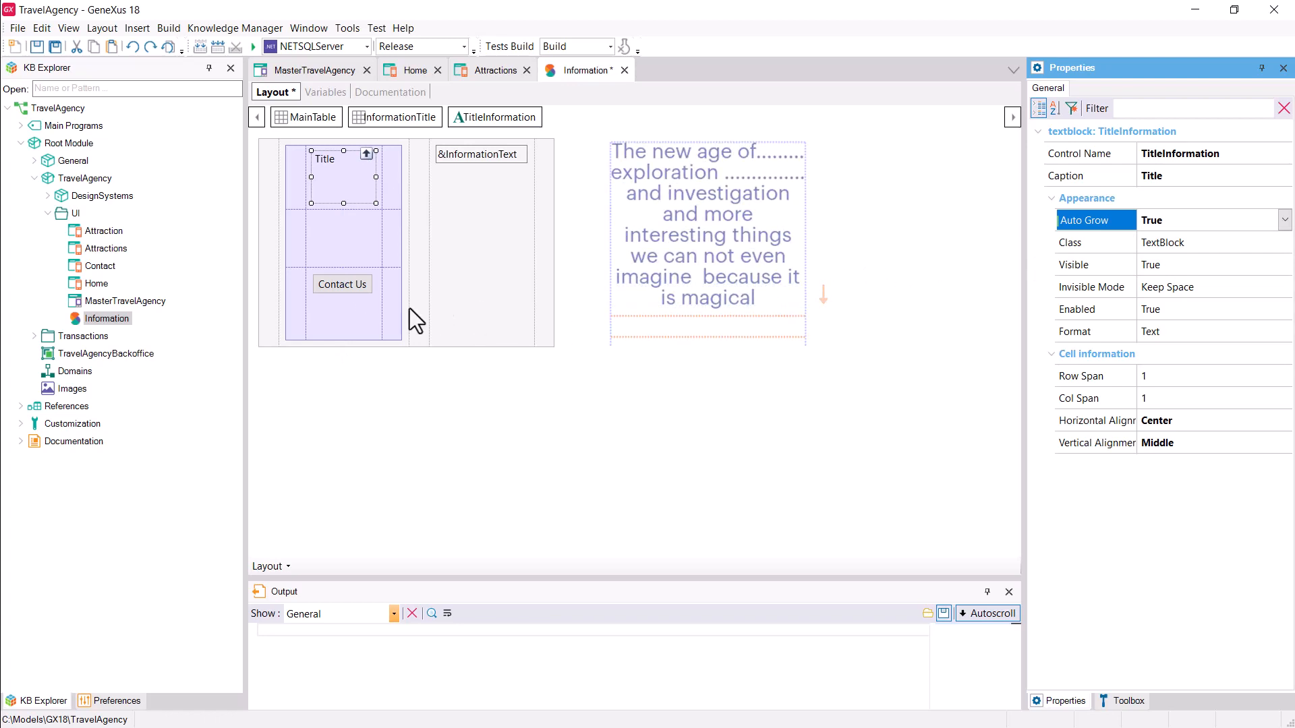
Review the Contact Us button's width and height properties, and the sizes of the InformationTitle and MainTable tables containing it
{"action": "left_click", "coordinate": [356, 289]}
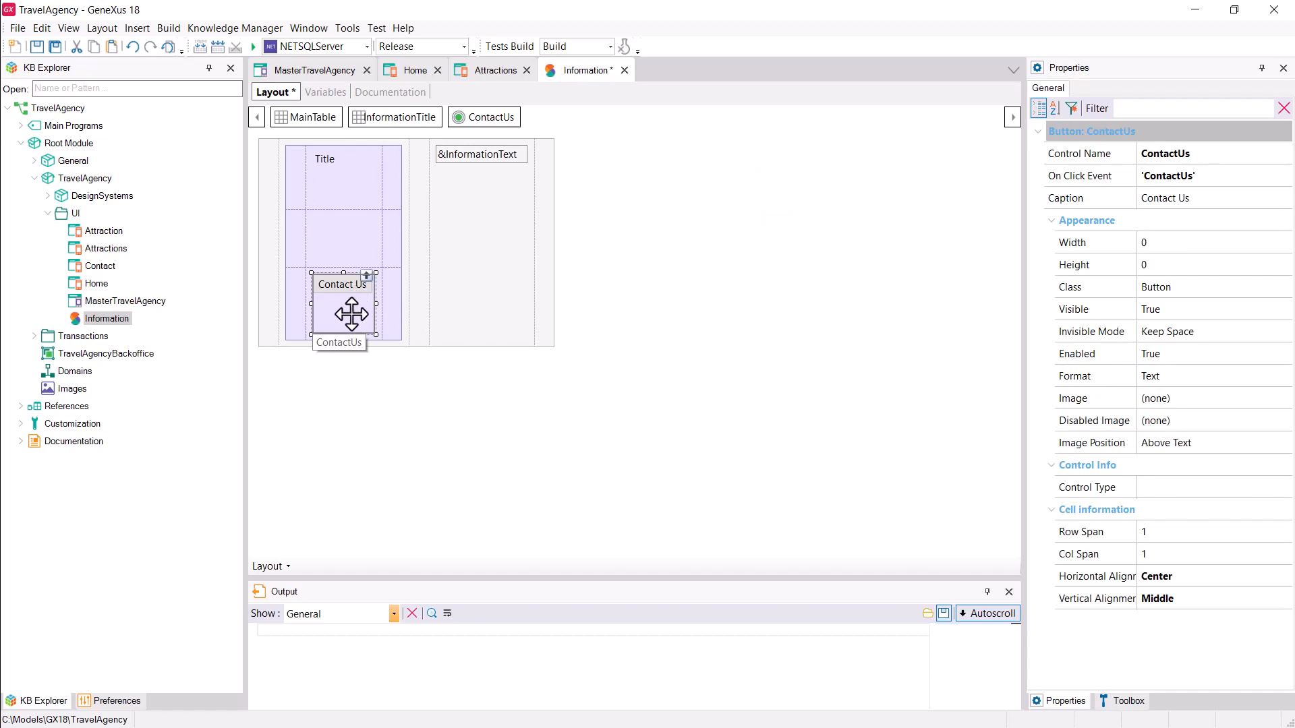
{"action": "left_click", "coordinate": [1152, 241]}
{"action": "left_click", "coordinate": [1158, 256]}
{"action": "left_click", "coordinate": [1169, 248]}
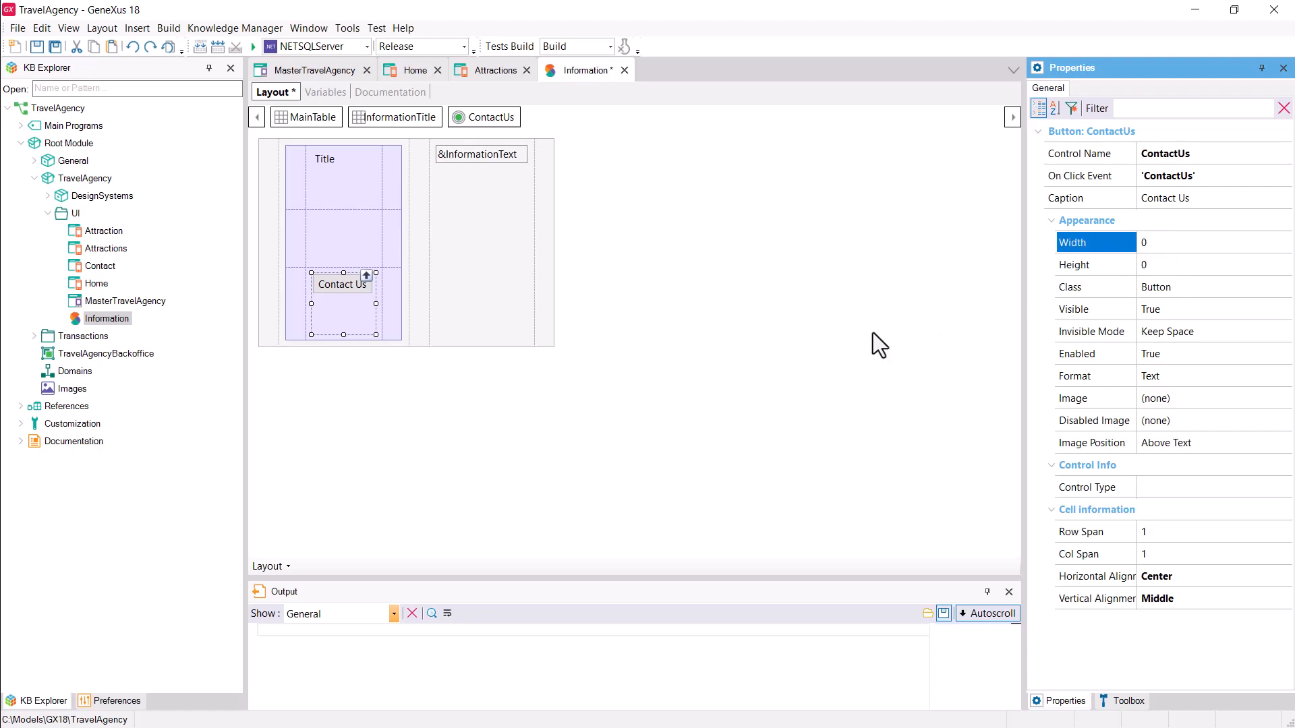
{"action": "left_click", "coordinate": [1151, 264]}
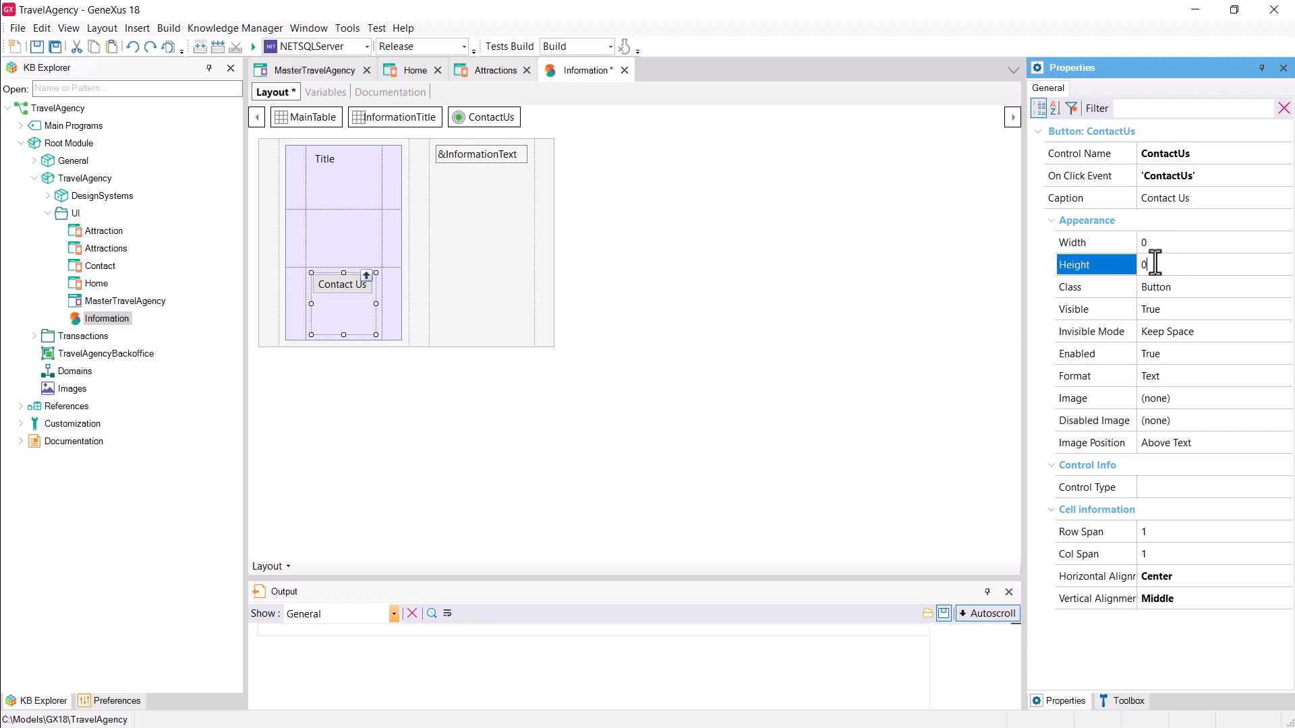
{"action": "left_click", "coordinate": [366, 276]}
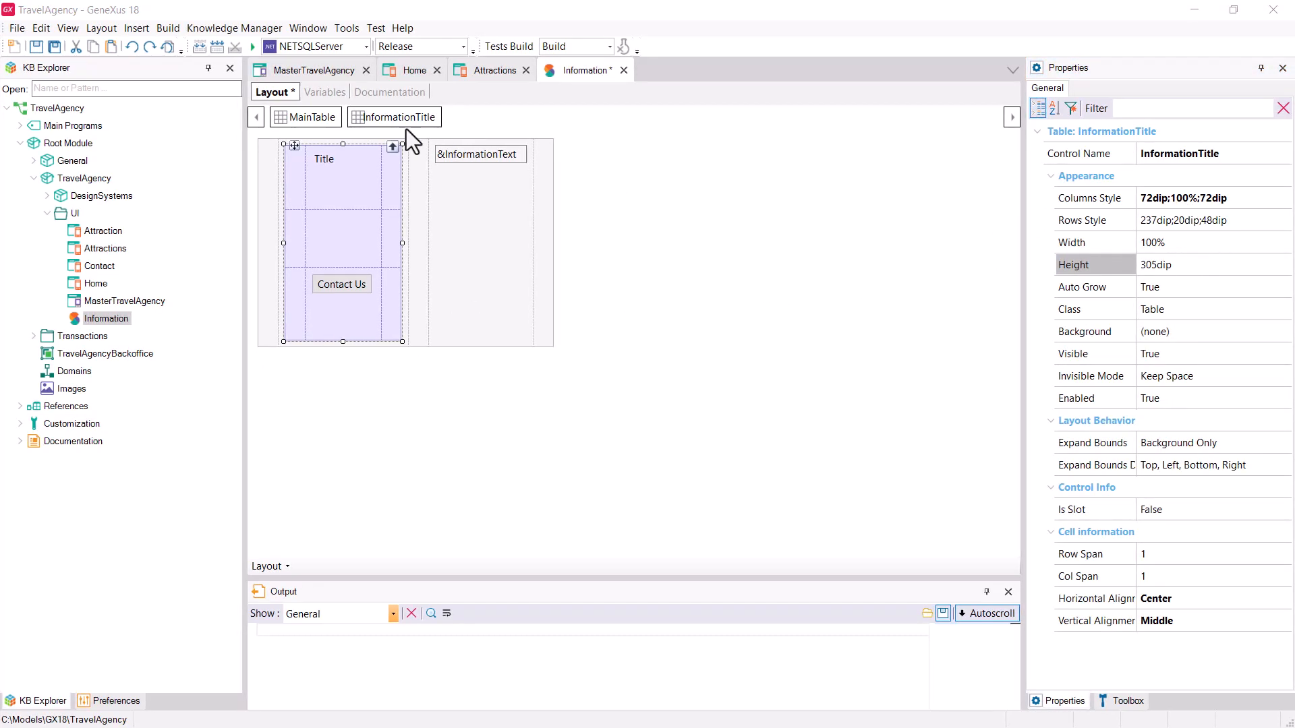
{"action": "left_click", "coordinate": [393, 147]}
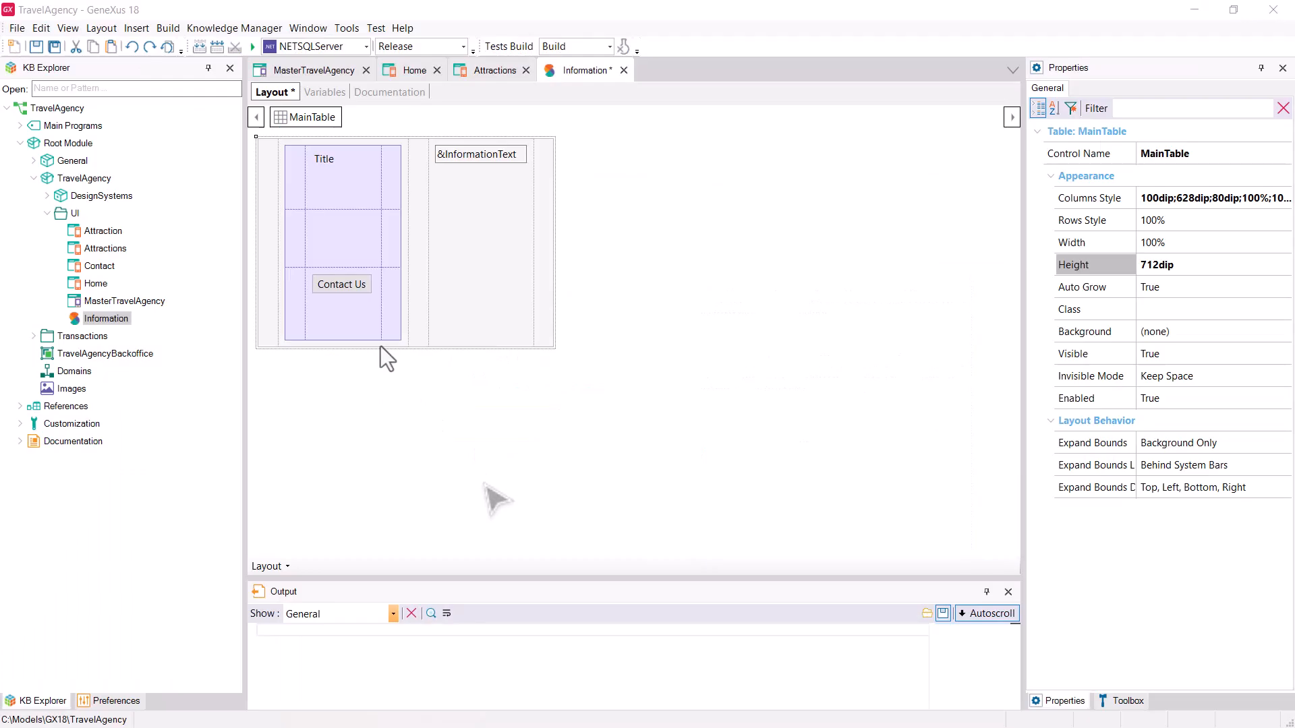
Set the Contact Us button's width to 169 and save the Information stencil
{"action": "left_click", "coordinate": [359, 290]}
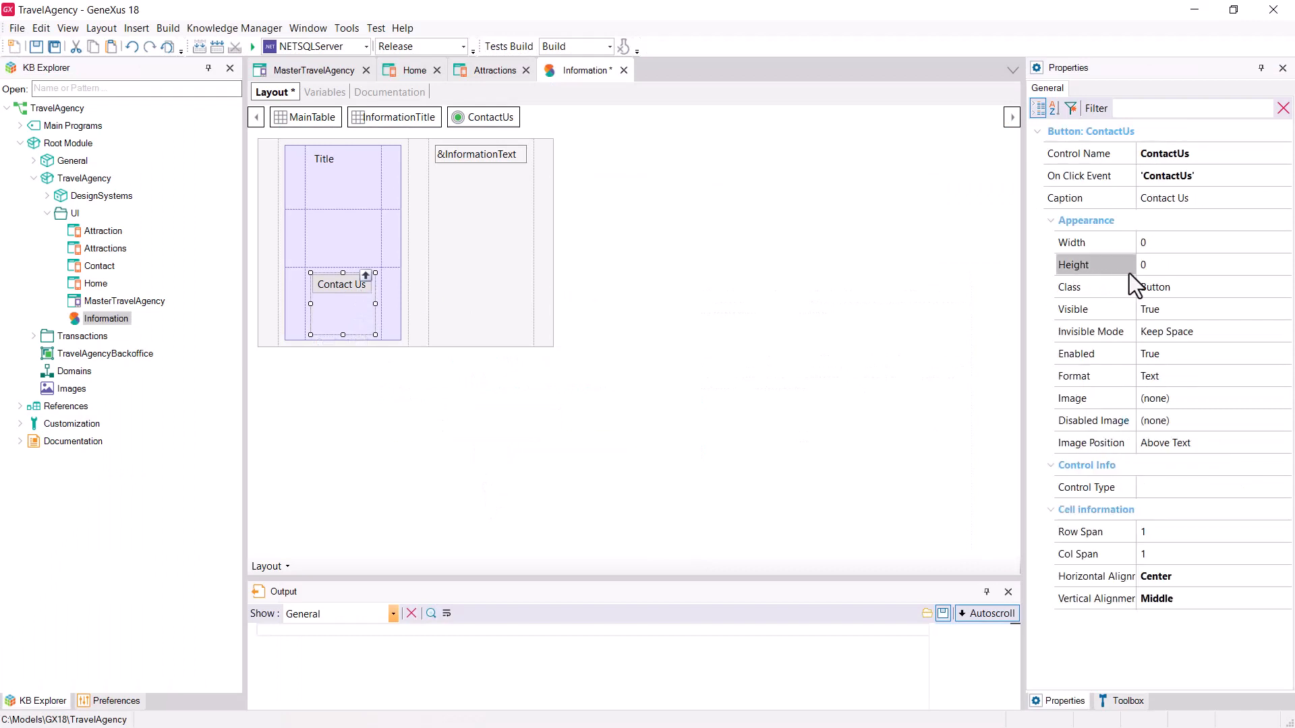
{"action": "left_click", "coordinate": [1158, 244]}
{"action": "type", "text": "169"}
{"action": "key", "text": "Return"}
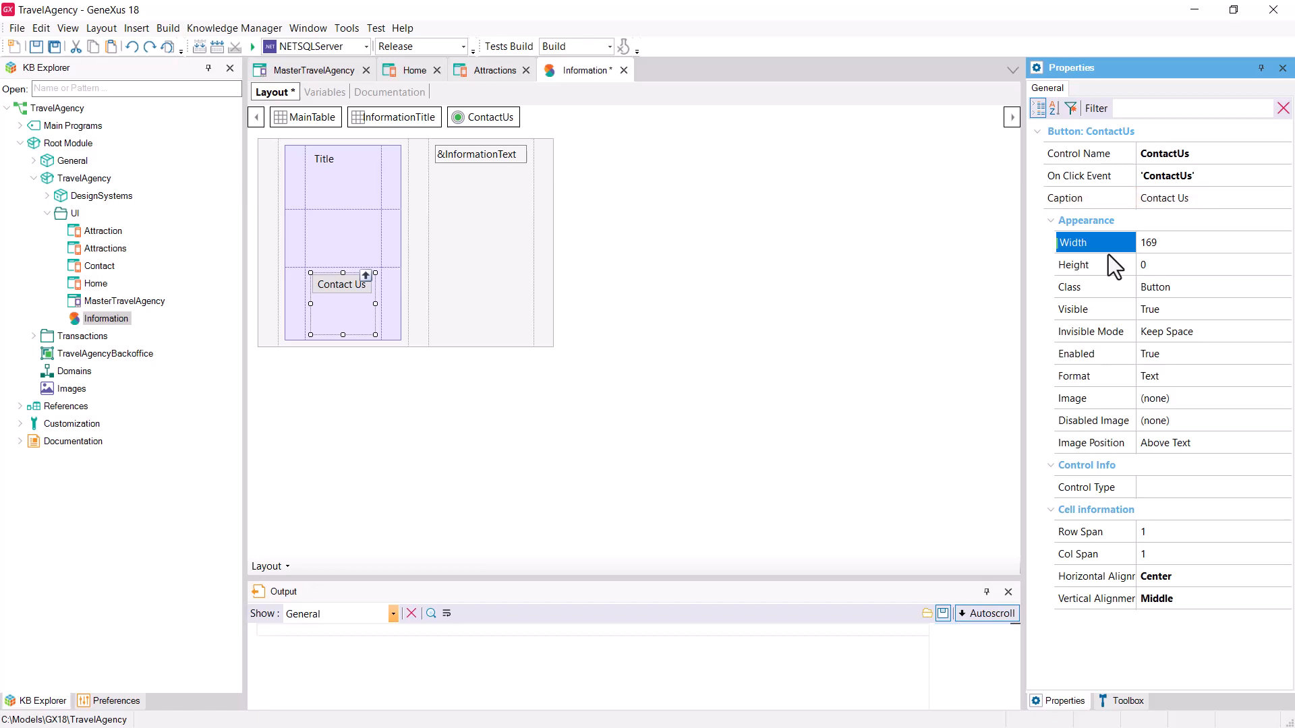
{"action": "left_click", "coordinate": [38, 48]}
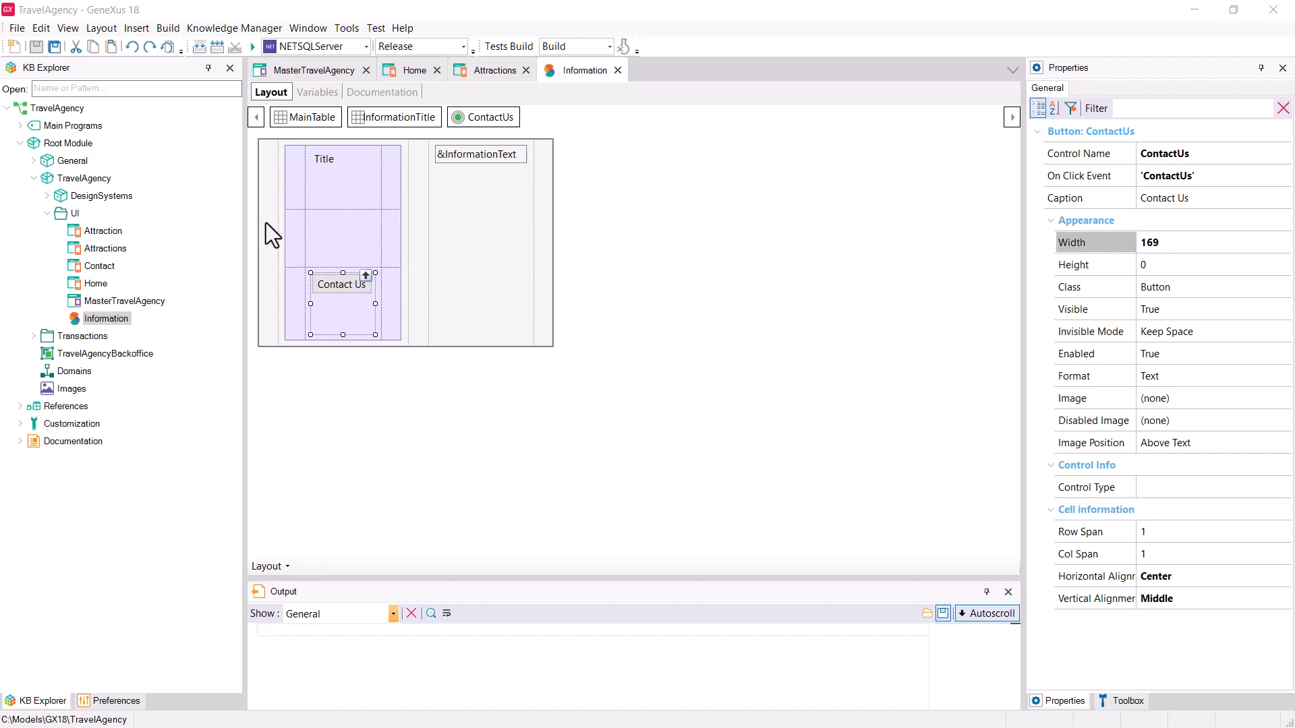
Open the Home panel's MainTable, and check the size of the Slider section below Information in the Figma design
{"action": "left_click", "coordinate": [411, 70]}
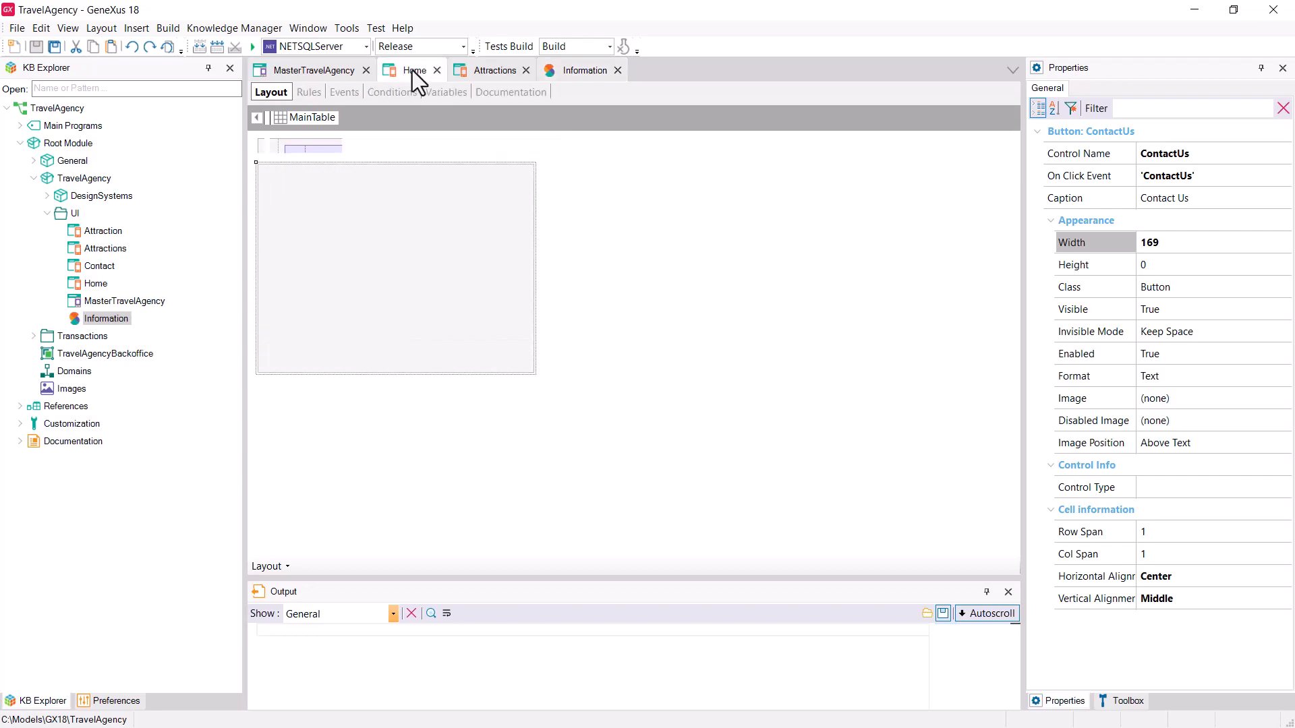
{"action": "left_click", "coordinate": [419, 237]}
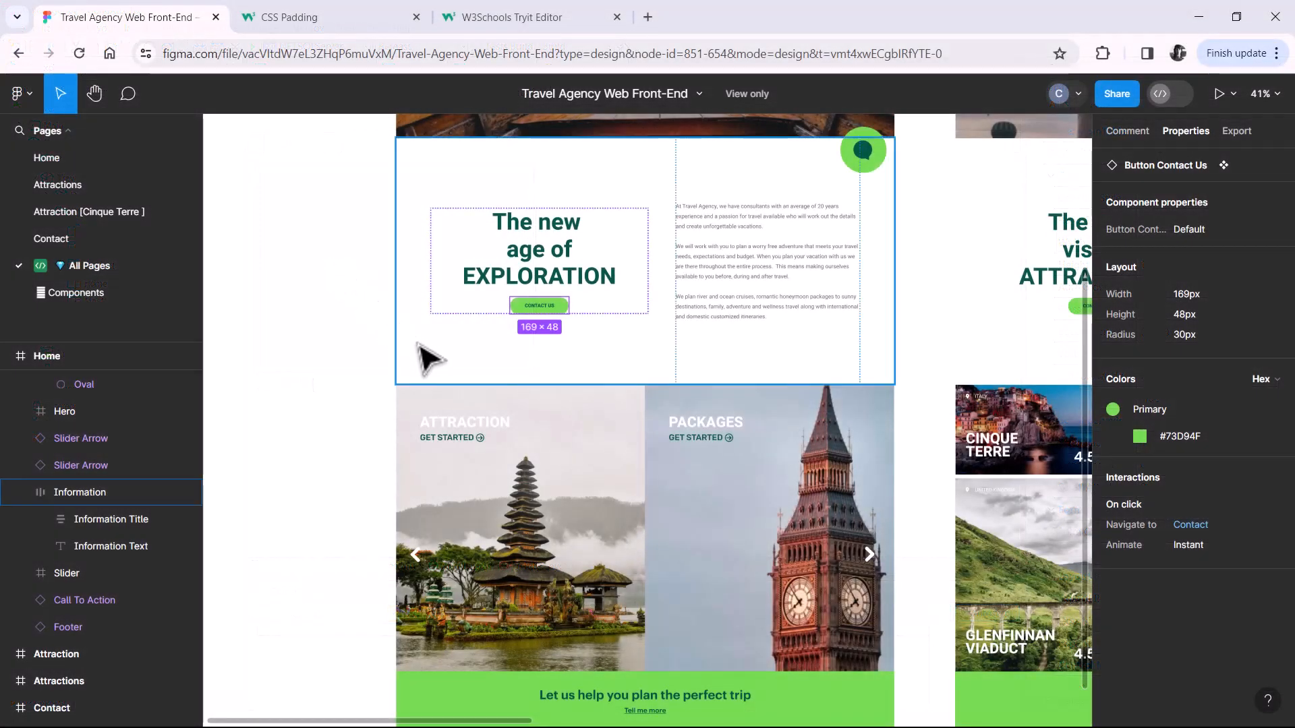
{"action": "left_click", "coordinate": [425, 448]}
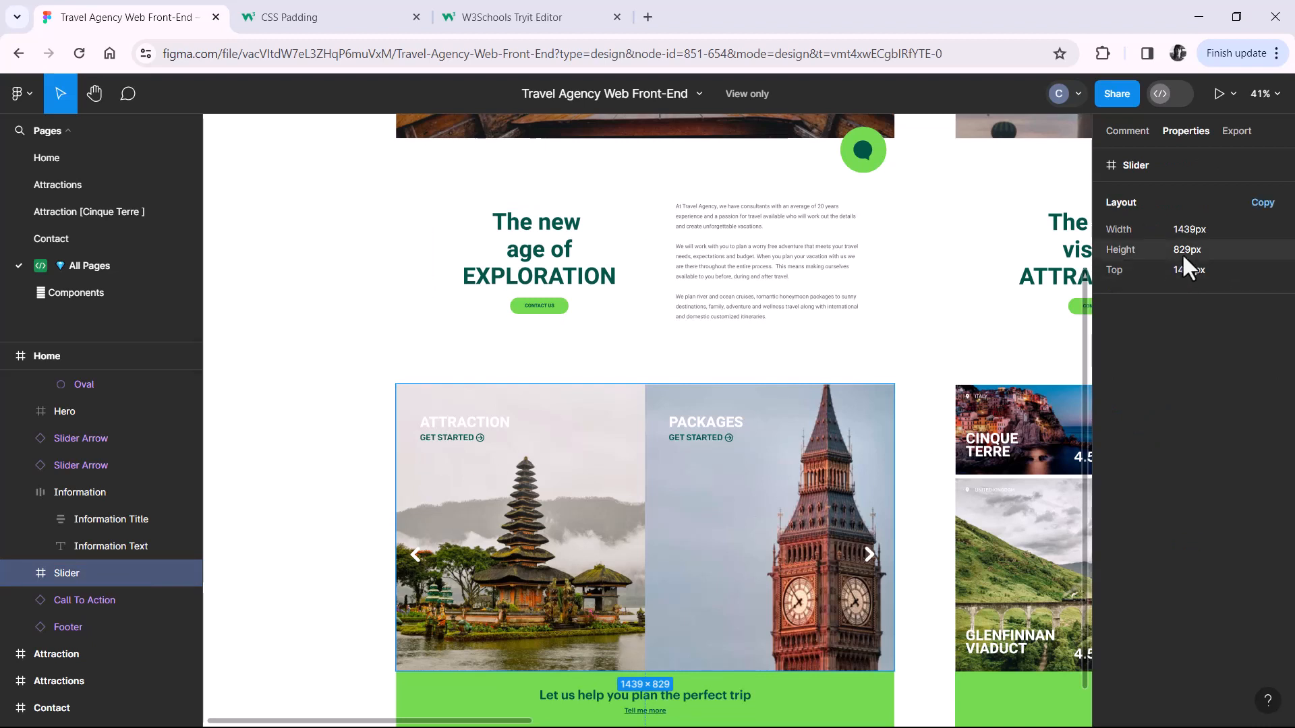
{"action": "left_click", "coordinate": [848, 344]}
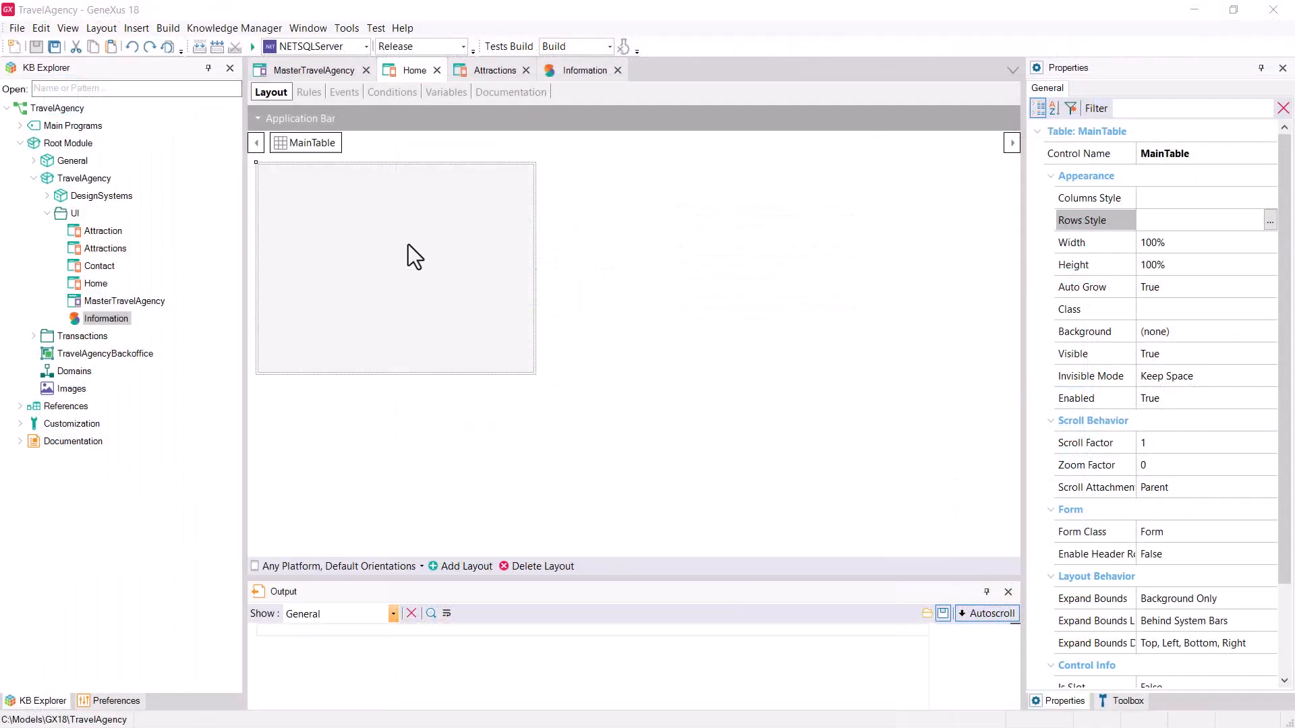
In GeneXus, add a second row to the Home panel's MainTable and set the row heights to 712dip and 100%
{"action": "right_click", "coordinate": [407, 244]}
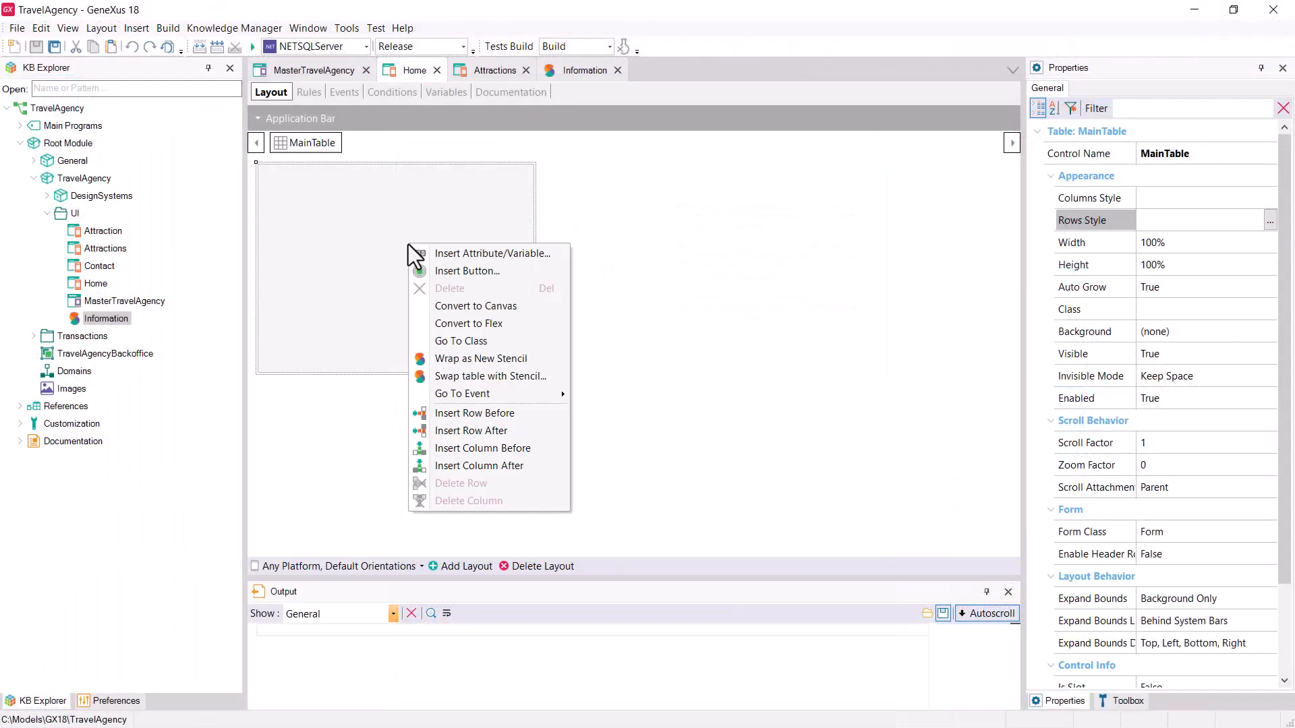
{"action": "left_click", "coordinate": [503, 437]}
{"action": "left_click", "coordinate": [1200, 221]}
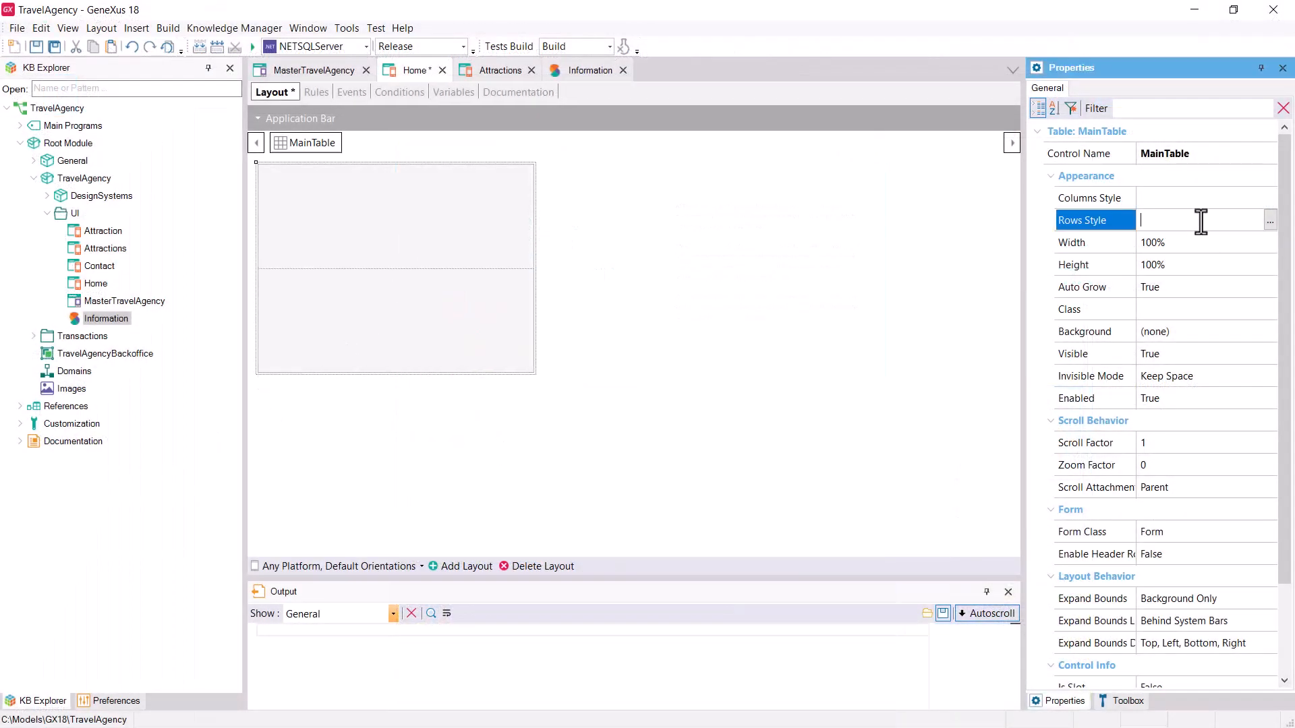
{"action": "left_click", "coordinate": [1270, 220]}
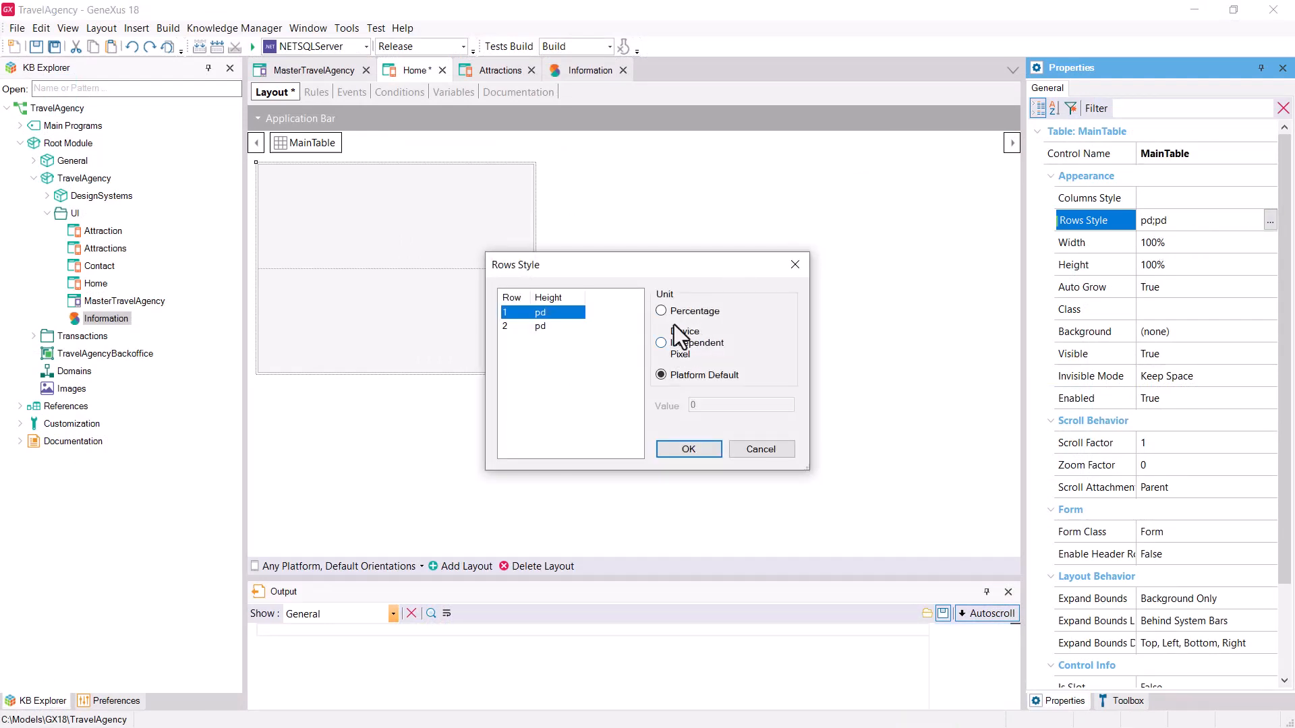
{"action": "left_click", "coordinate": [694, 349]}
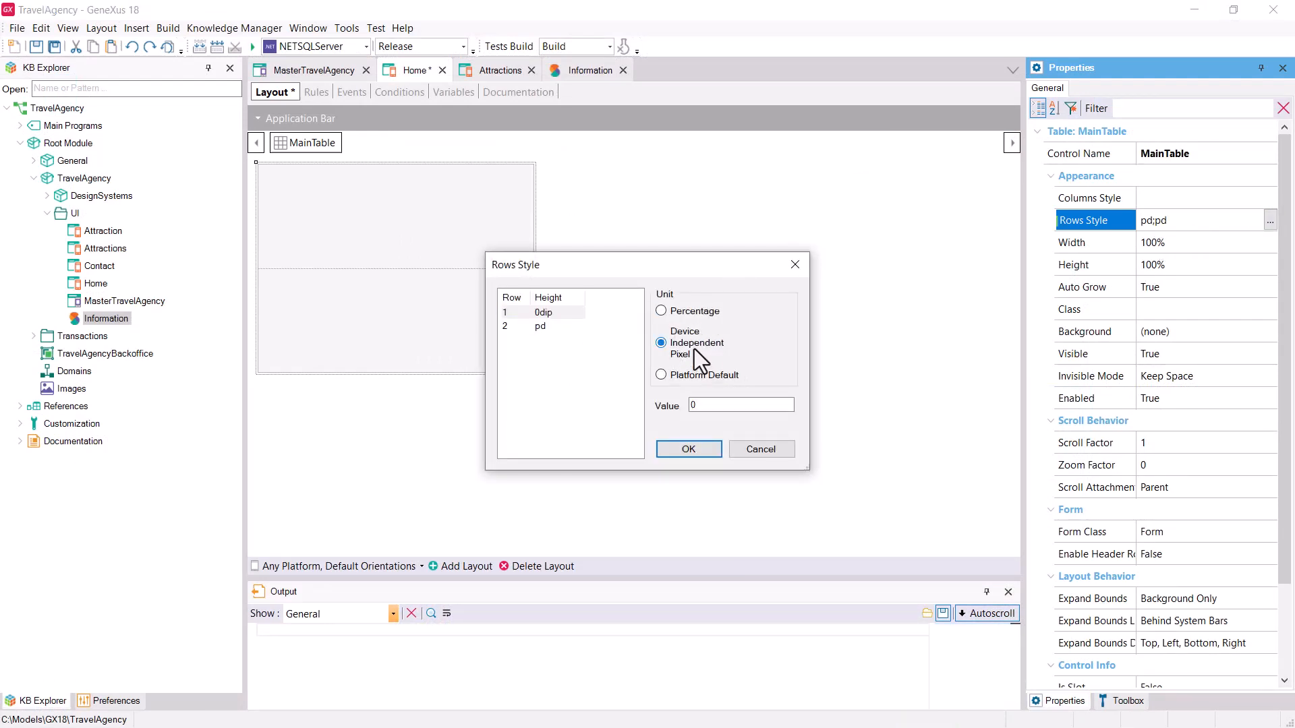
{"action": "type", "text": "712"}
{"action": "key", "text": "Return"}
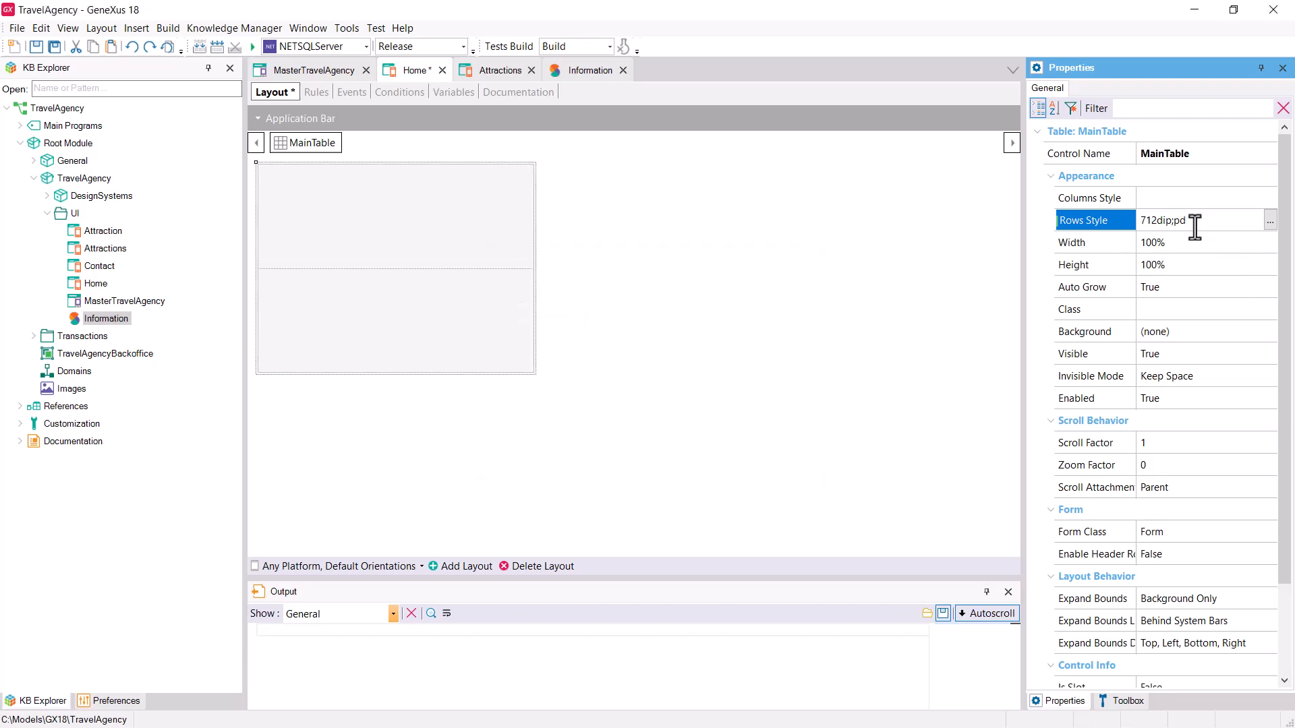
{"action": "key", "text": "shift+Left"}
{"action": "key", "text": "shift+Left"}
{"action": "type", "text": "100%"}
Insert the Information stencil from TravelAgency into the first row of the Home panel's MainTable
{"action": "left_click", "coordinate": [1125, 702]}
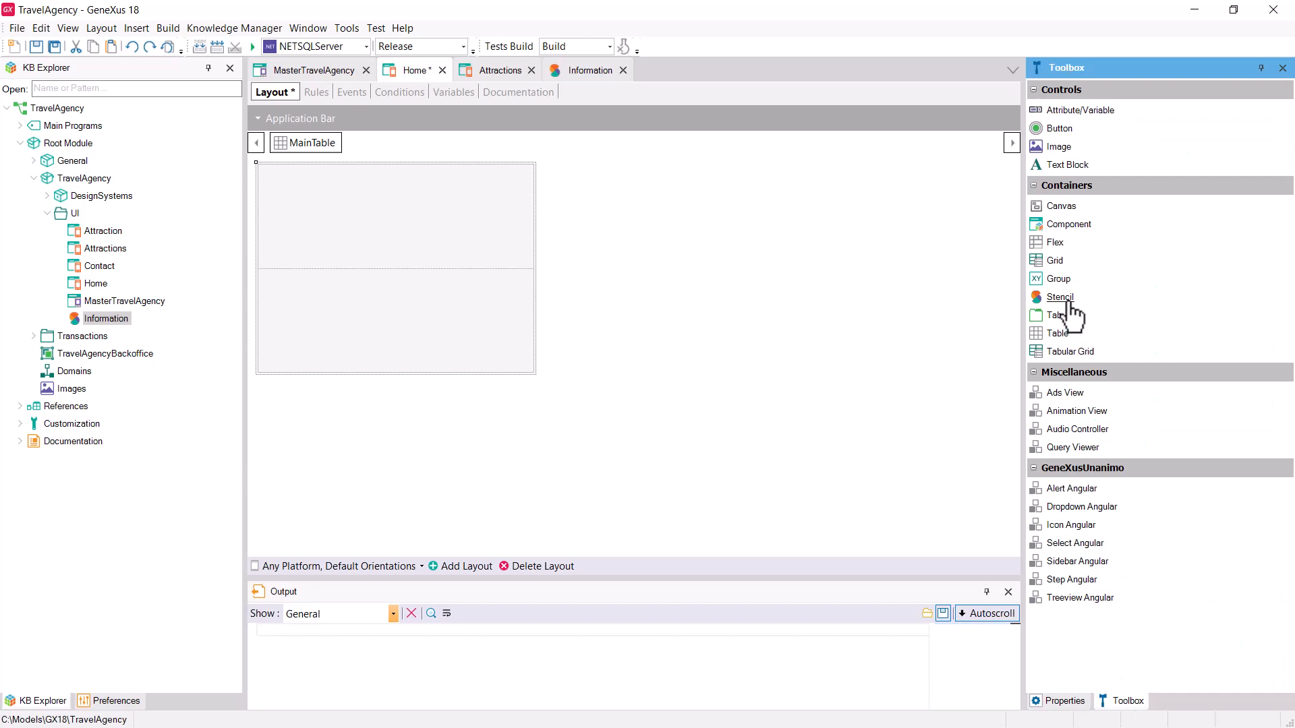
{"action": "left_click_drag", "start_coordinate": [1066, 303], "coordinate": [393, 228]}
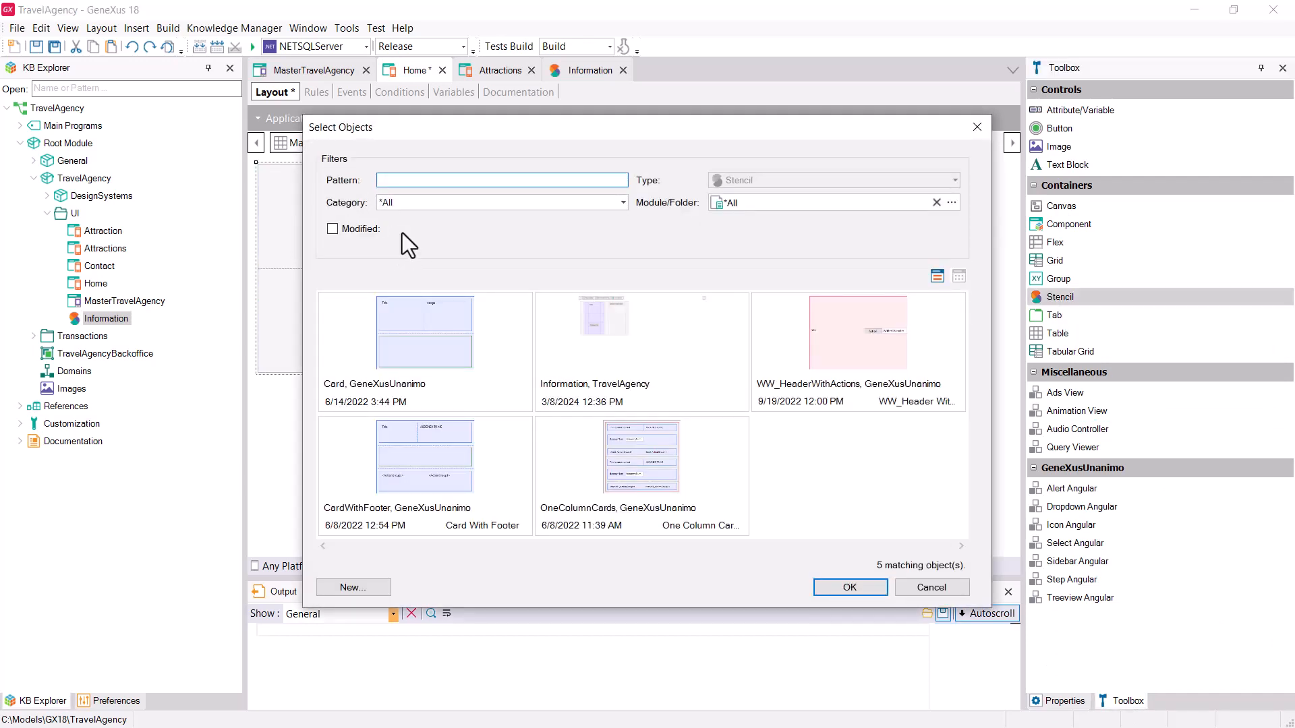
{"action": "double_click", "coordinate": [627, 351]}
{"action": "left_click", "coordinate": [1055, 701]}
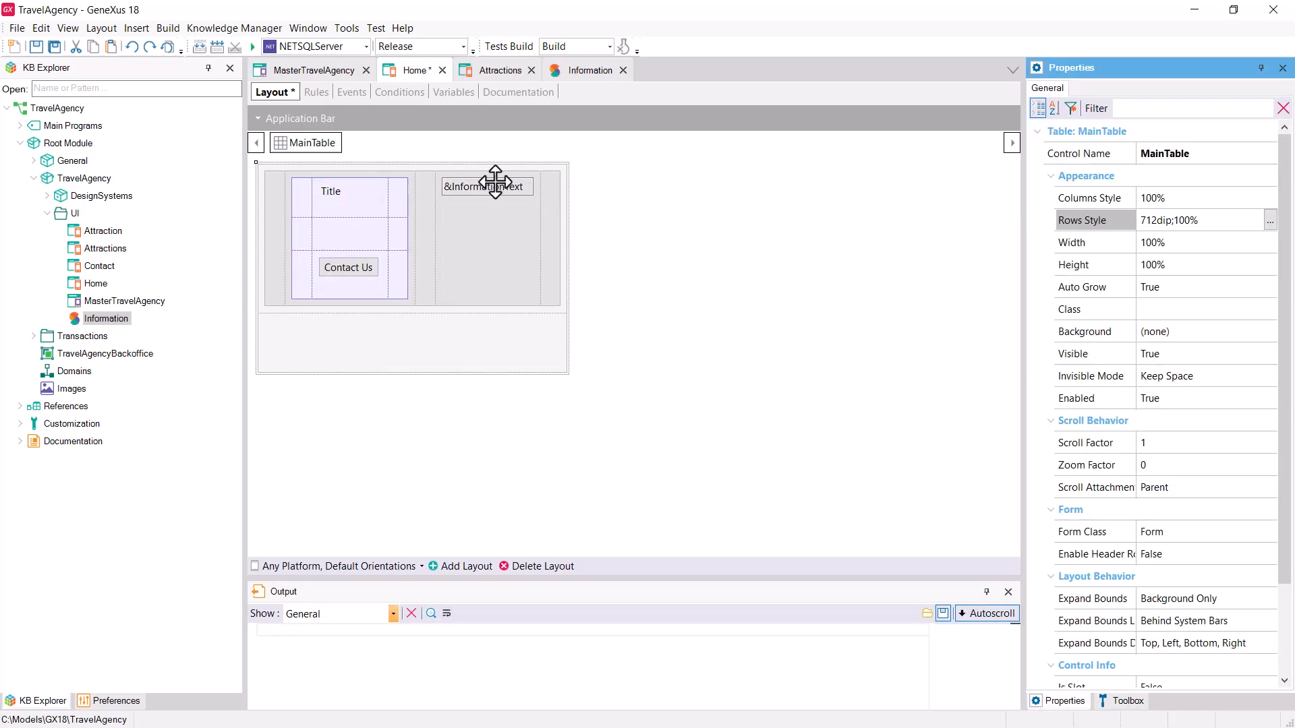
Compare the properties of the Information stencil inserted in Home with the MainTable size defined in the stencil itself
{"action": "left_click", "coordinate": [496, 182]}
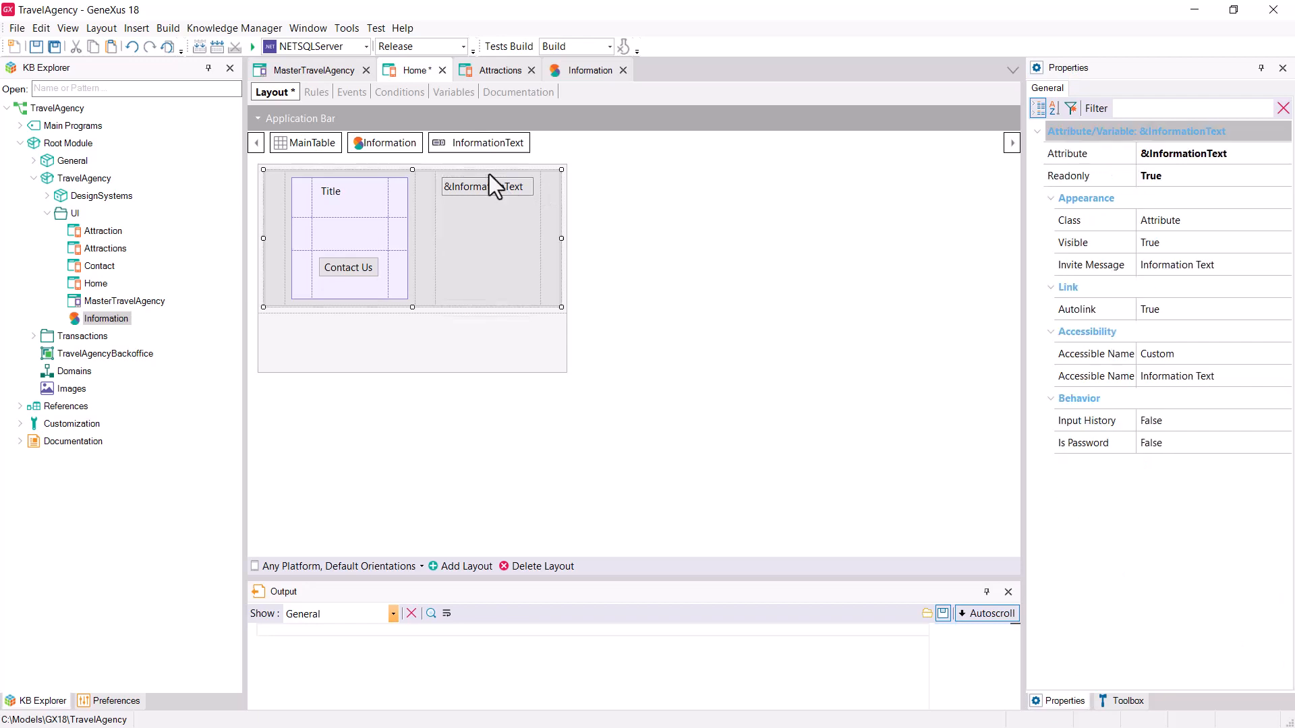
{"action": "key", "text": "Escape"}
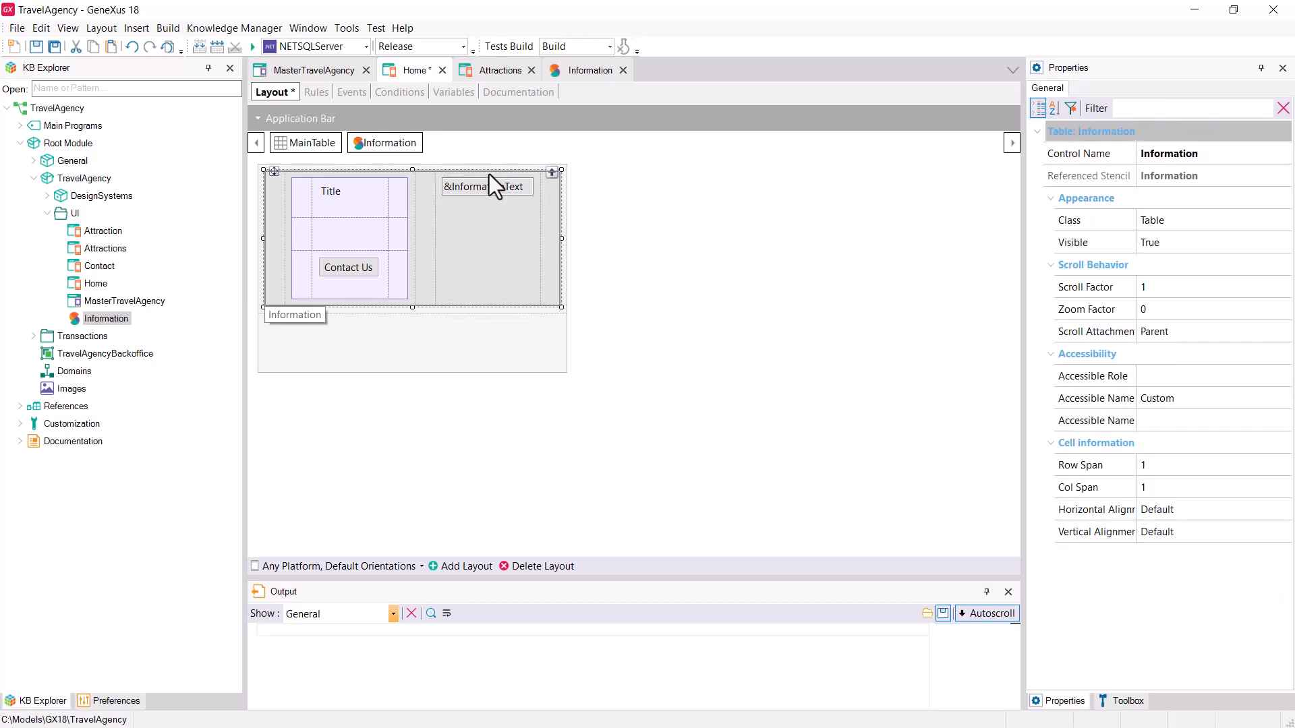
{"action": "left_click", "coordinate": [582, 70]}
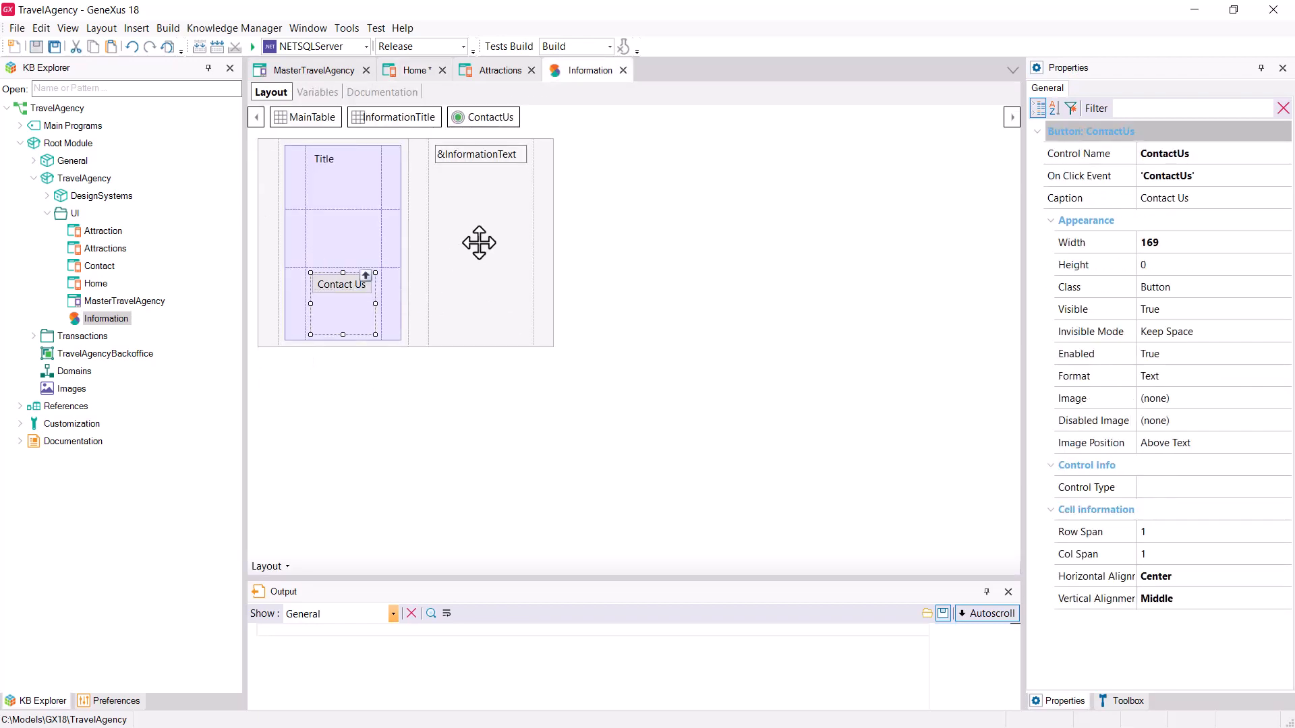
{"action": "left_click", "coordinate": [419, 186]}
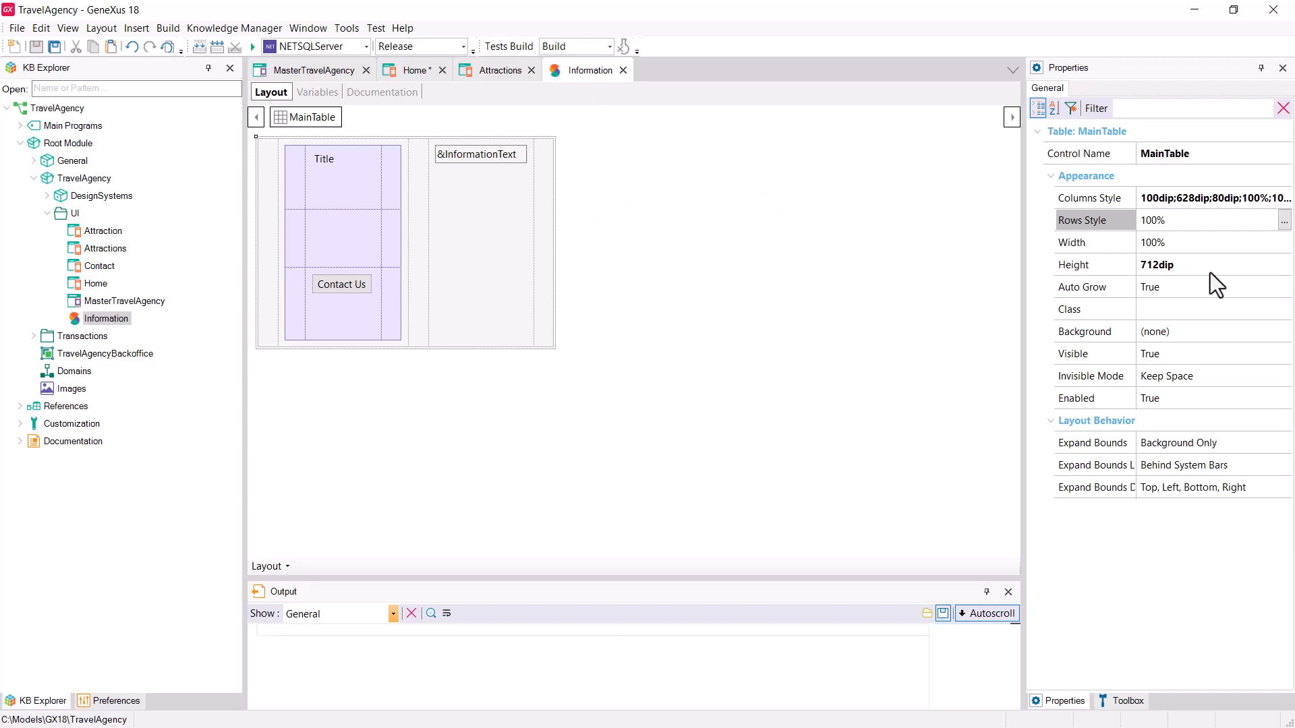
{"action": "left_click", "coordinate": [410, 70]}
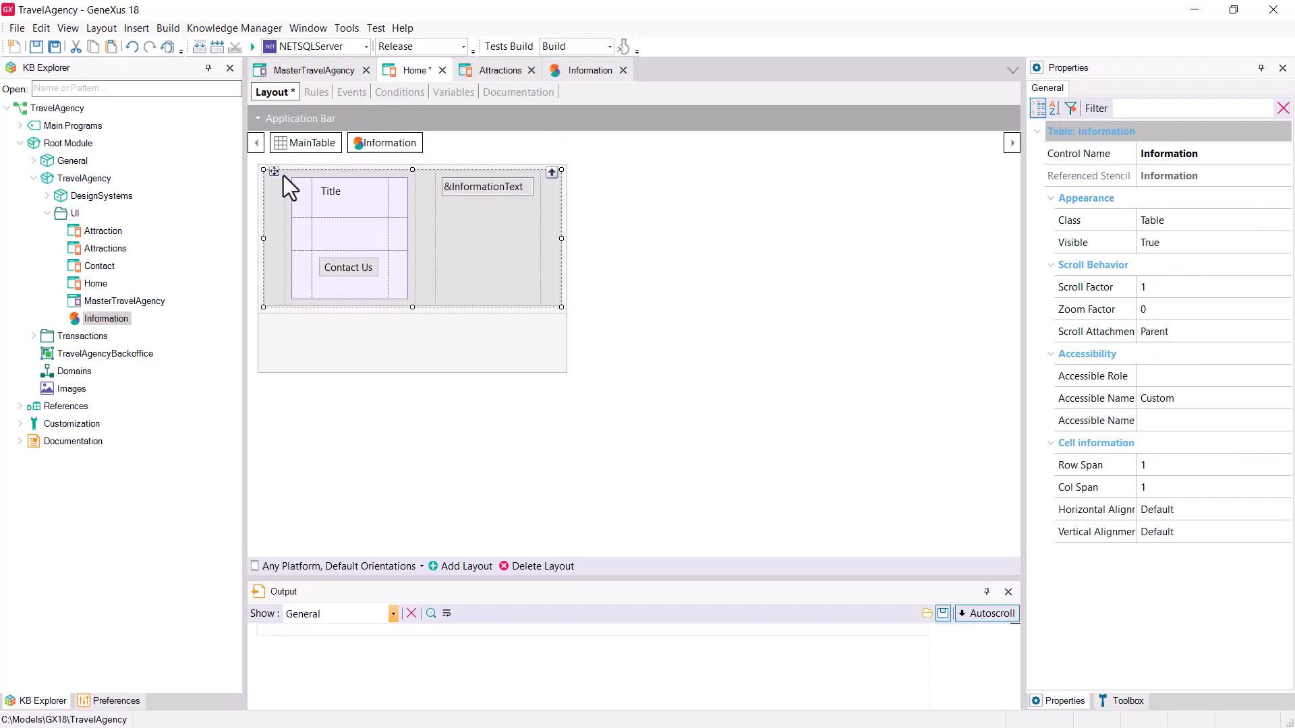
{"action": "left_click", "coordinate": [286, 168]}
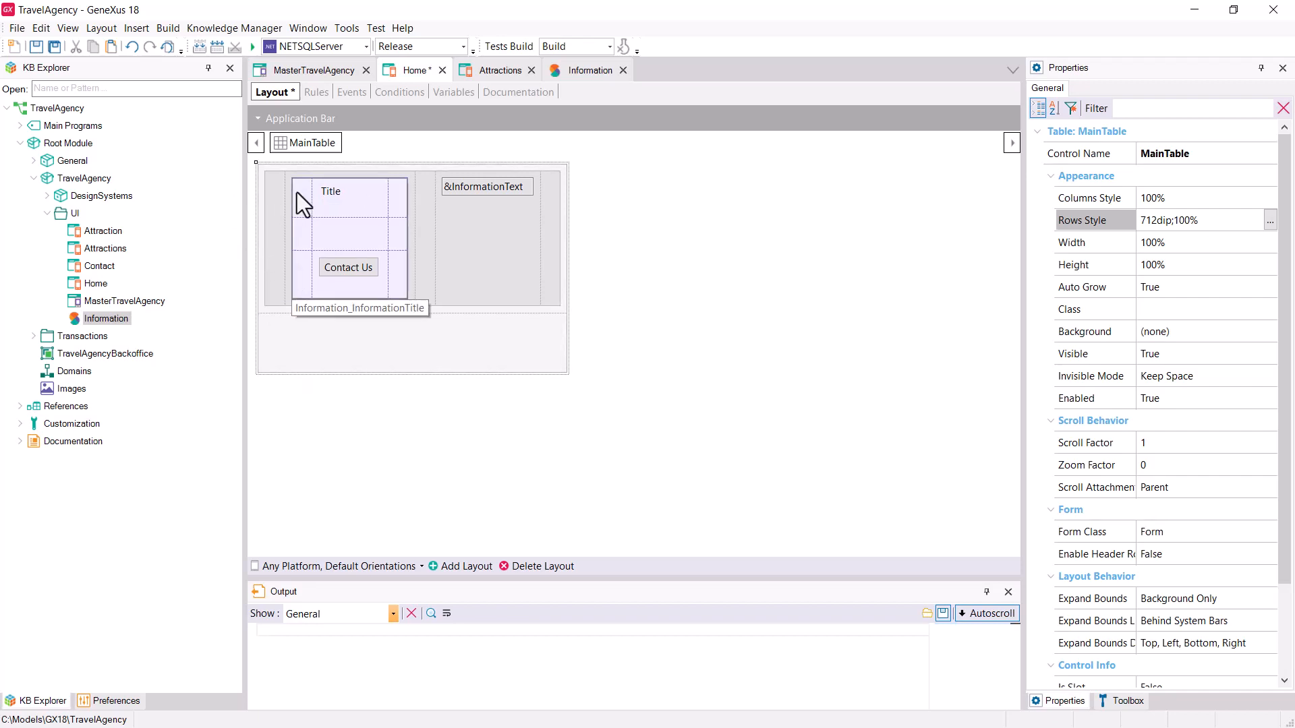
{"action": "left_click", "coordinate": [576, 70]}
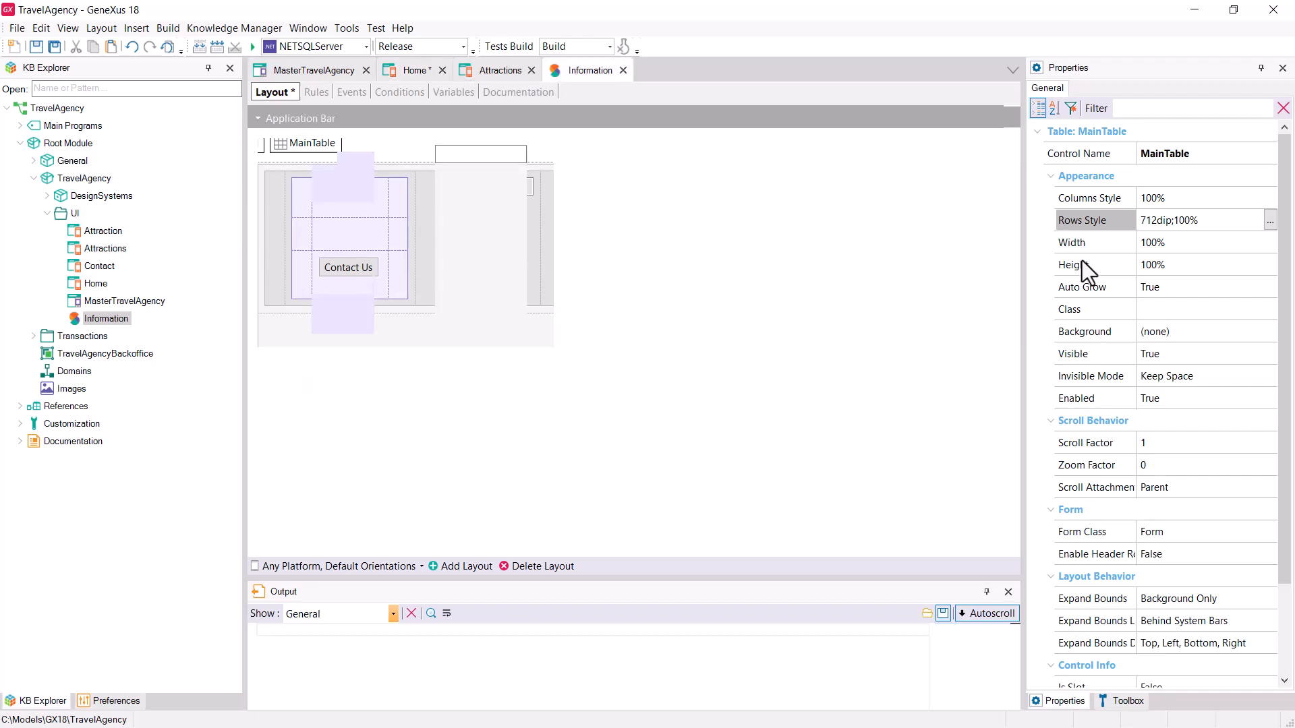
Set the height of the Information stencil's MainTable to 100%, and compare it with the row heights of Home's MainTable
{"action": "left_click", "coordinate": [1180, 266]}
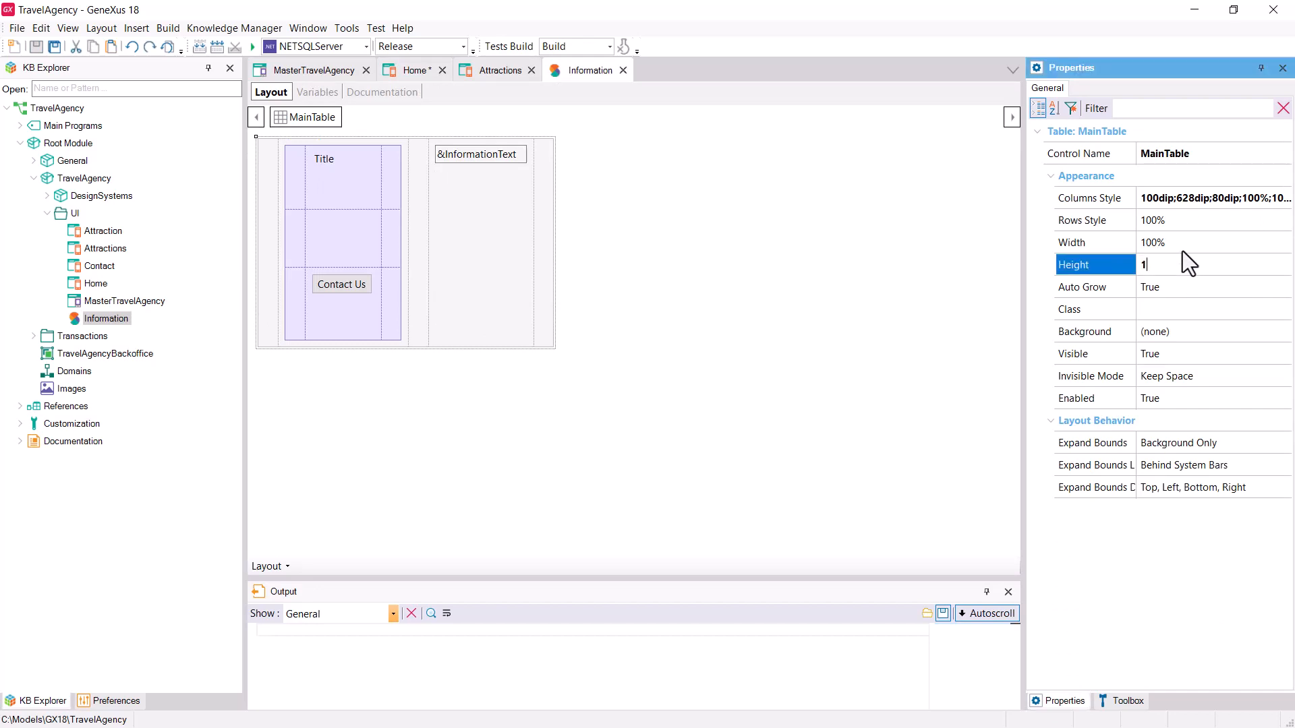
{"action": "key", "text": "Return"}
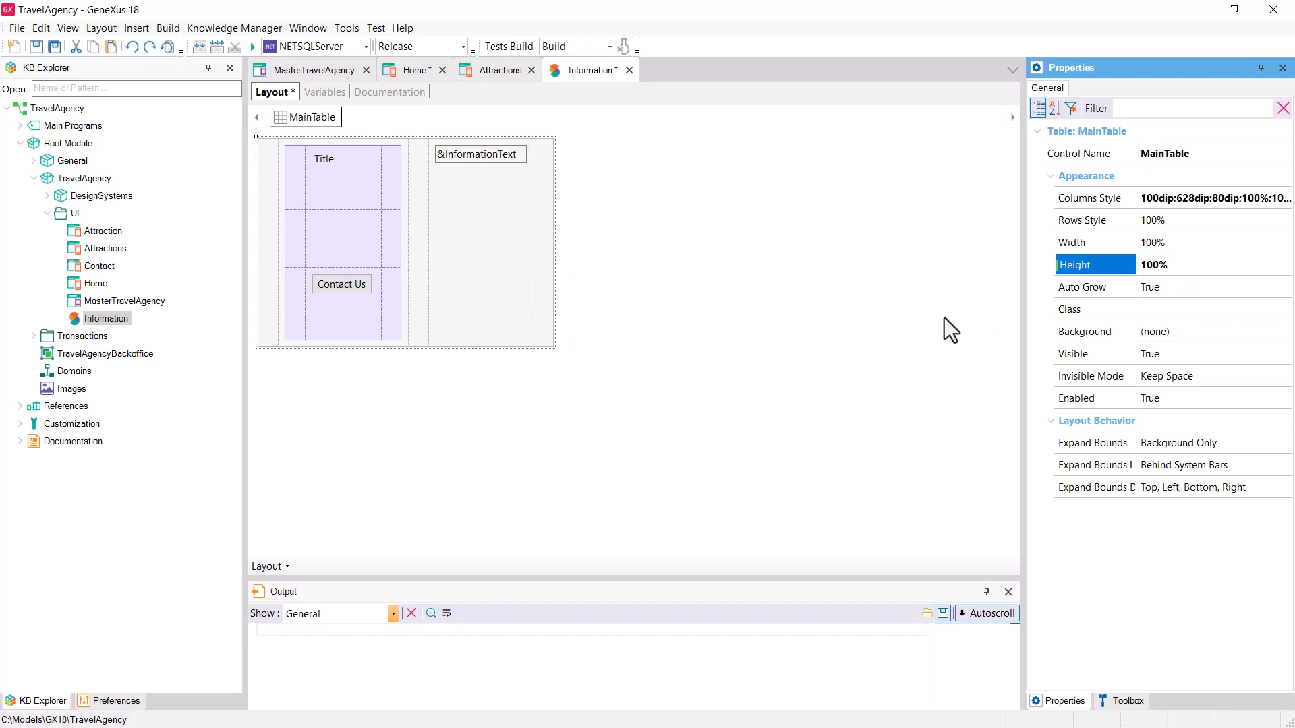
{"action": "left_click", "coordinate": [413, 76]}
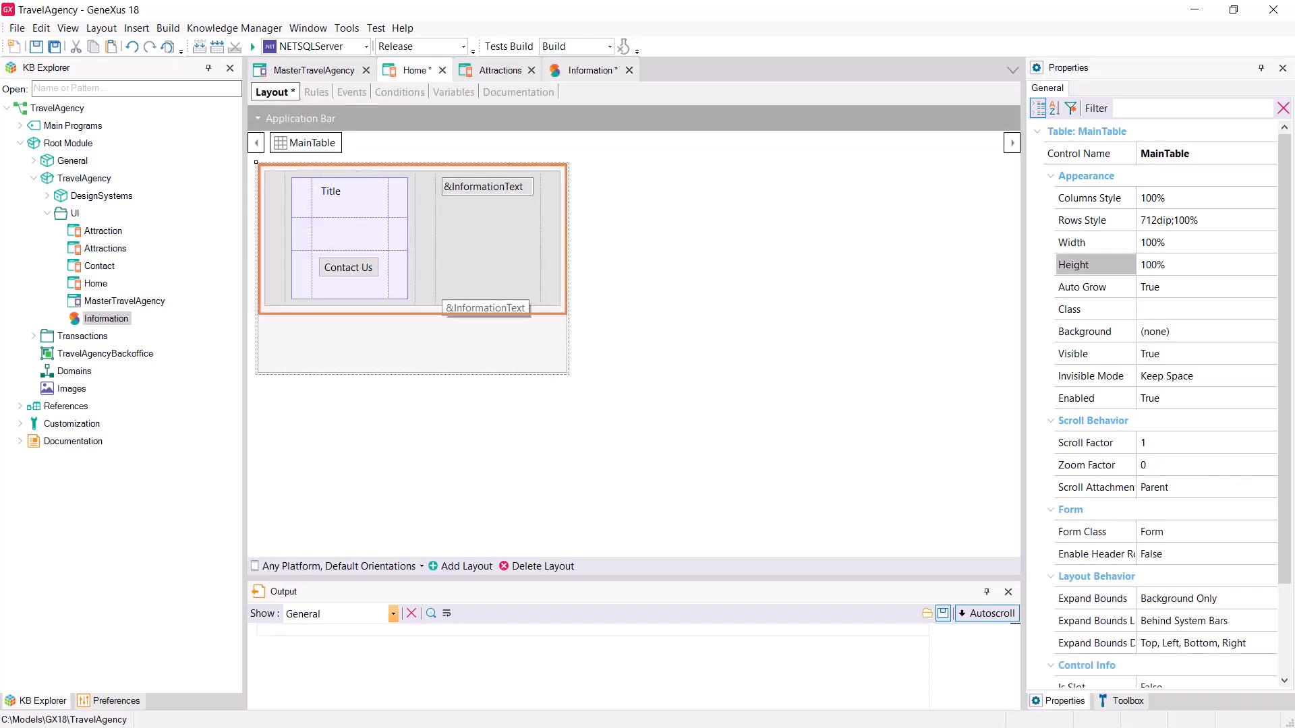
{"action": "left_click", "coordinate": [1146, 223]}
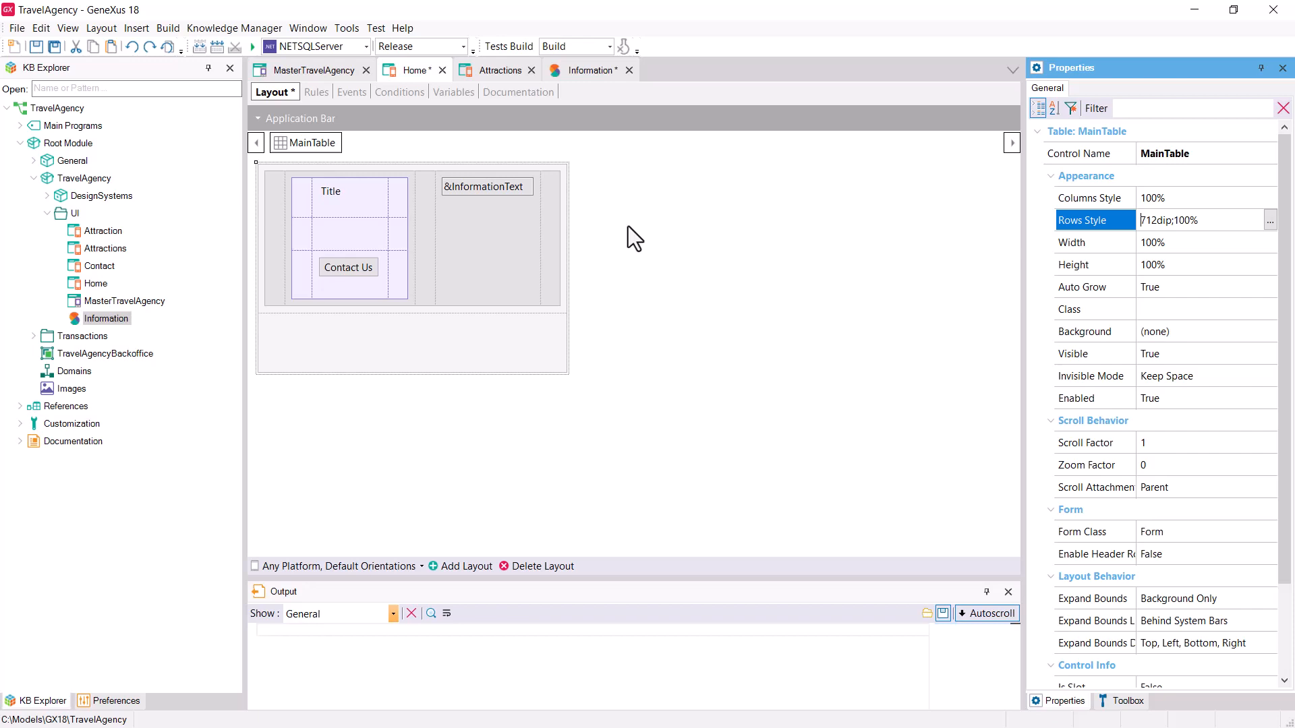
Replace the caption of the Information title in the Home panel with the Figma heading text "The new age of EXPLORATION"
{"action": "left_click", "coordinate": [333, 192]}
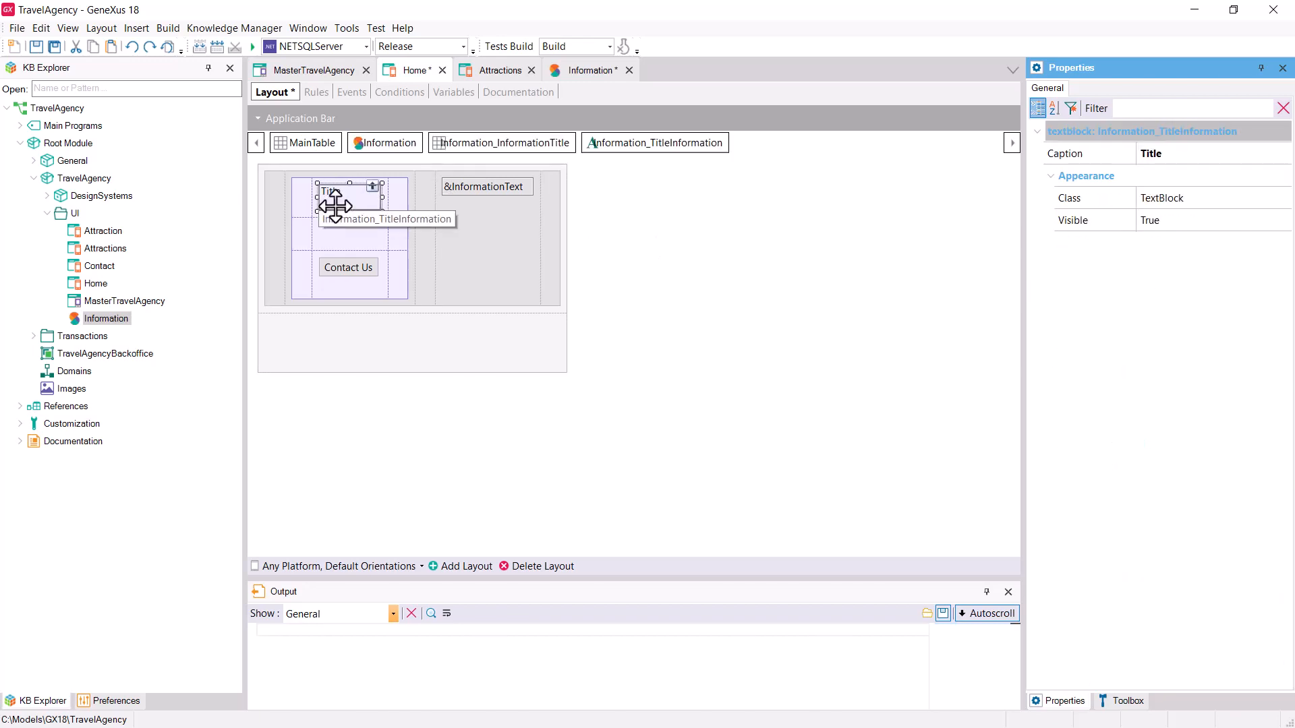
{"action": "left_click", "coordinate": [458, 193]}
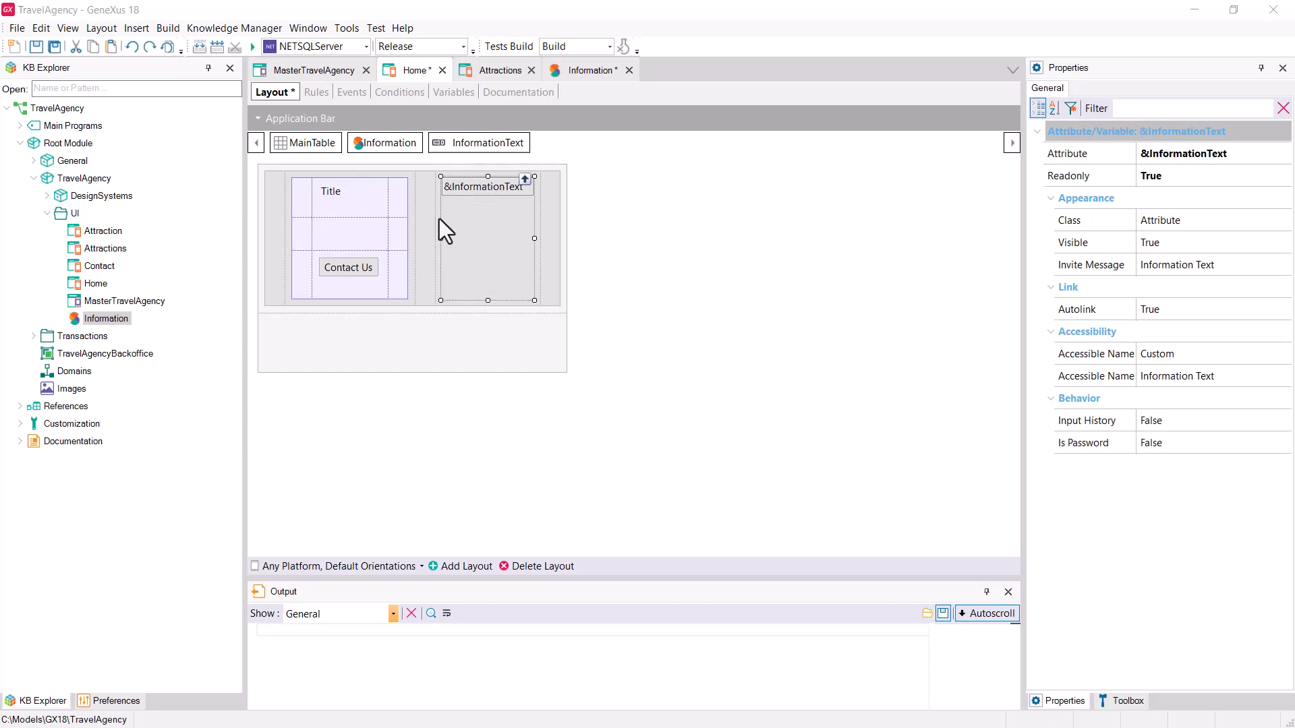
{"action": "left_click", "coordinate": [334, 193]}
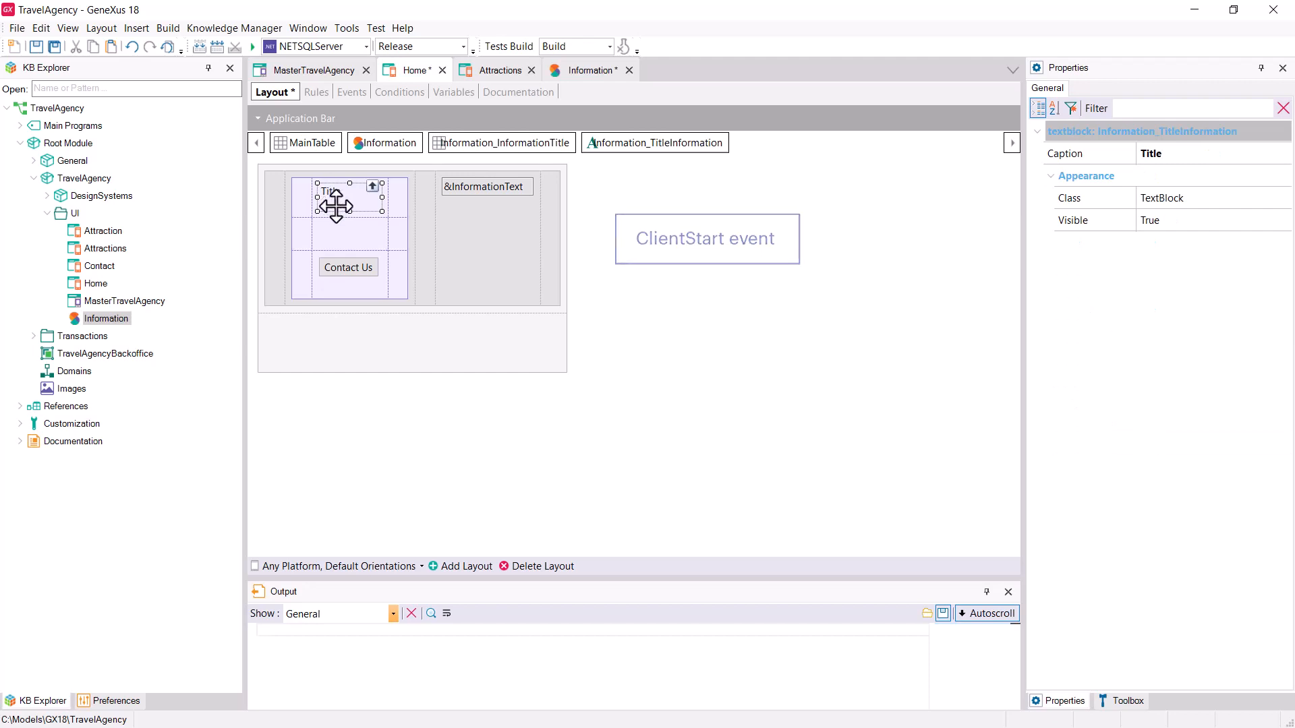
{"action": "left_click", "coordinate": [1196, 154]}
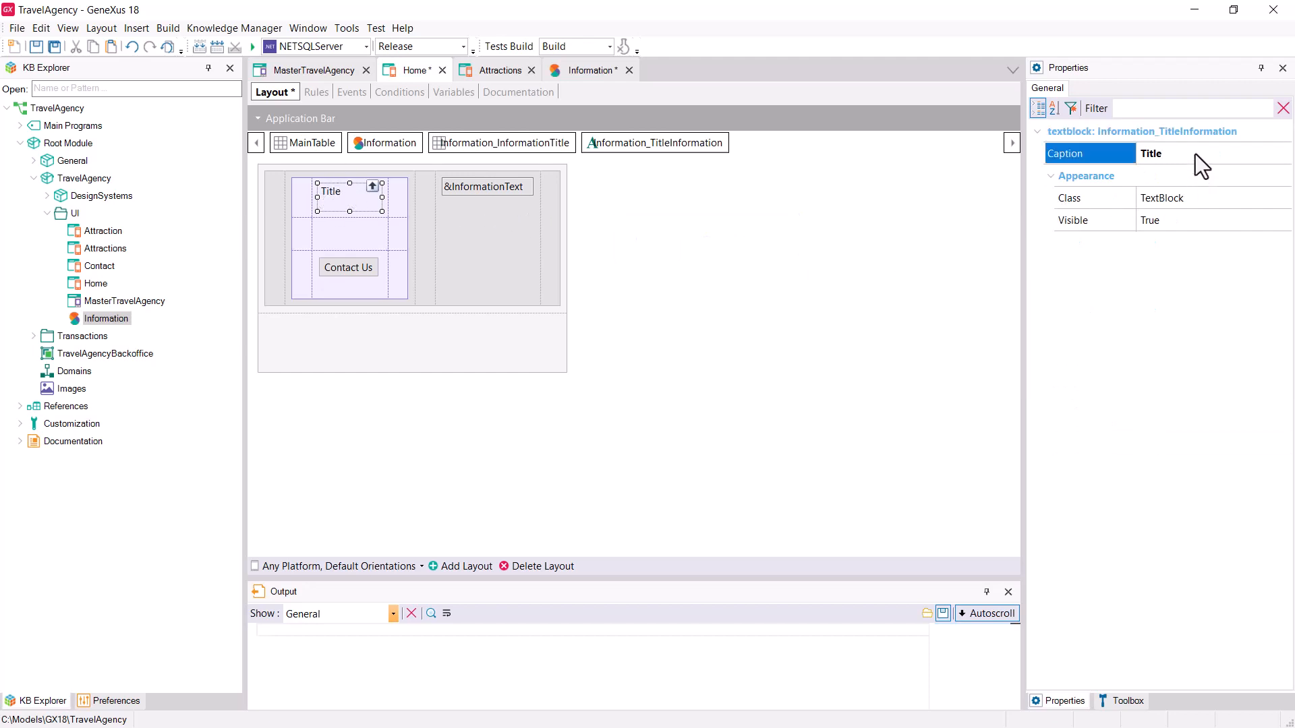
{"action": "double_click", "coordinate": [1195, 154]}
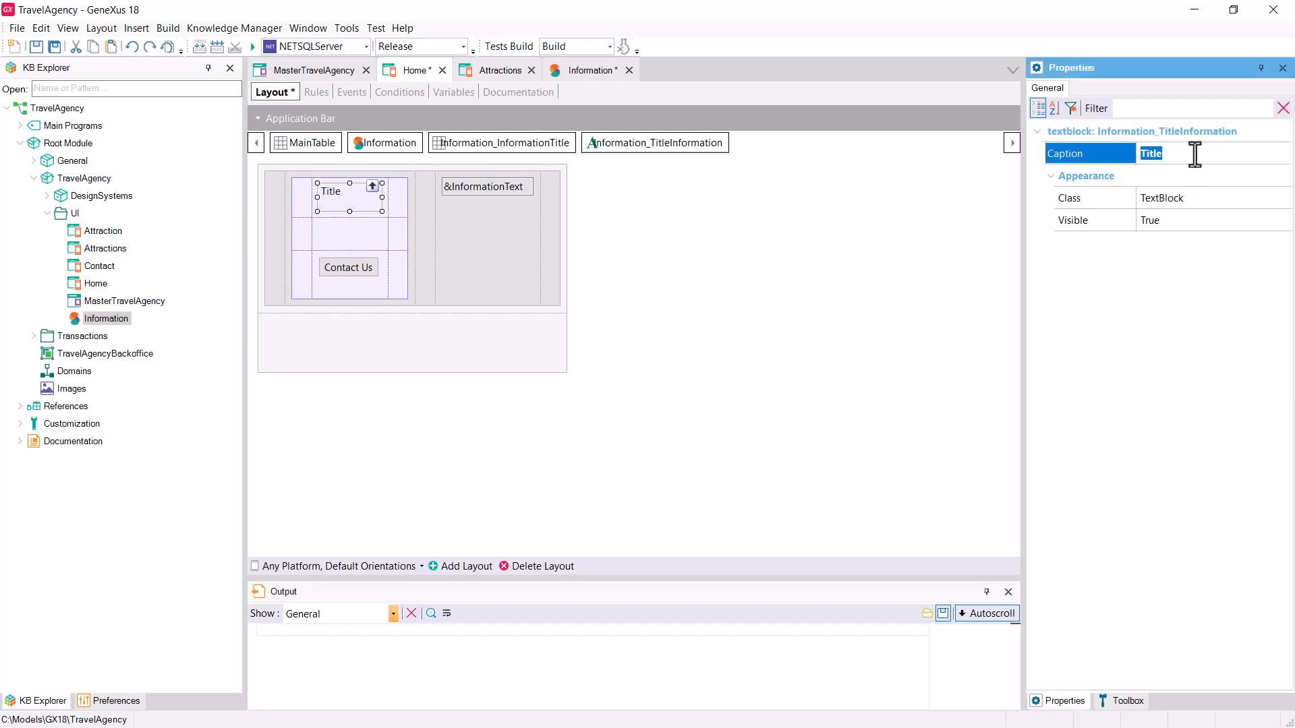
{"action": "key", "text": "BackSpace"}
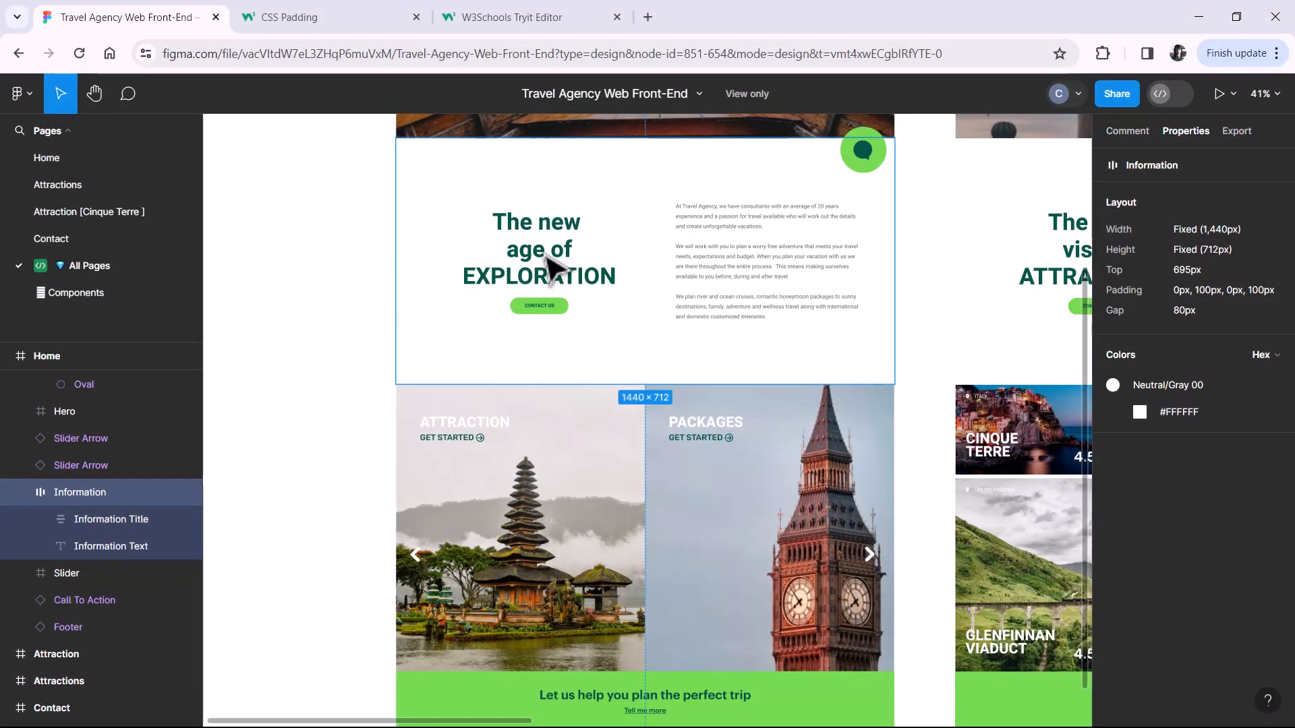
{"action": "double_click", "coordinate": [549, 261]}
{"action": "left_click", "coordinate": [1263, 295]}
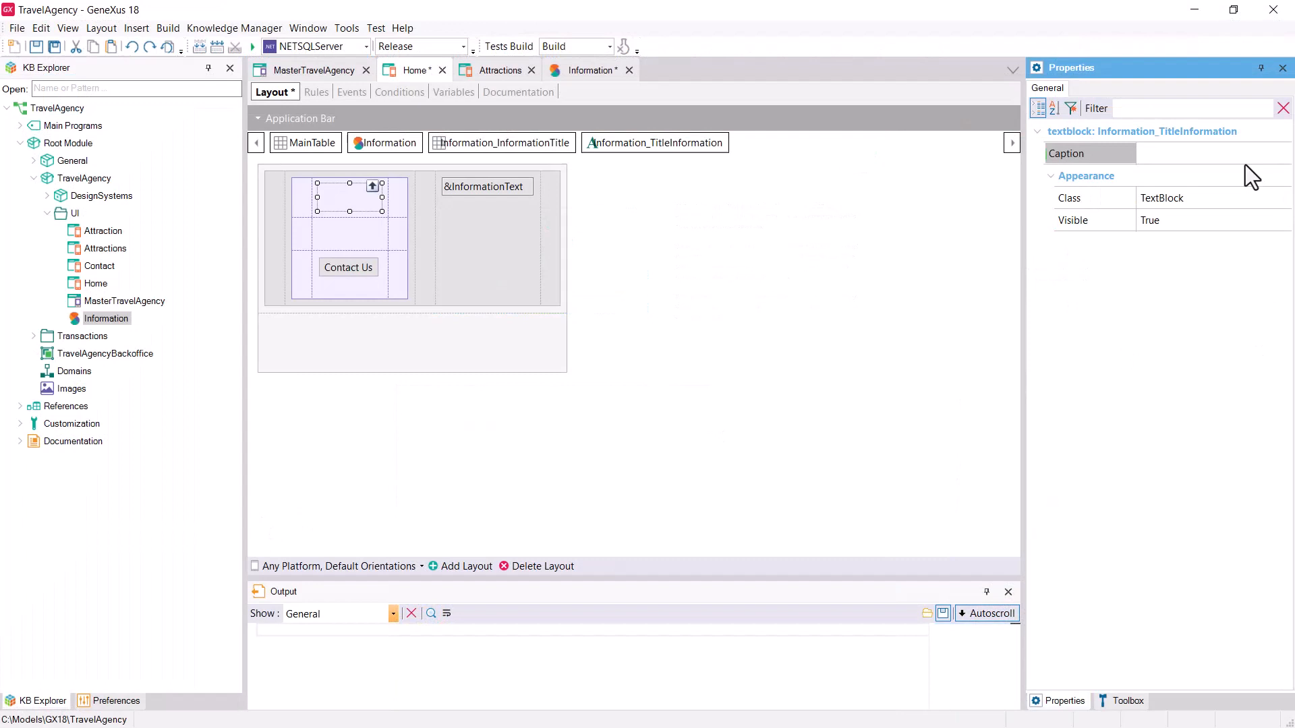
{"action": "left_click", "coordinate": [1243, 155]}
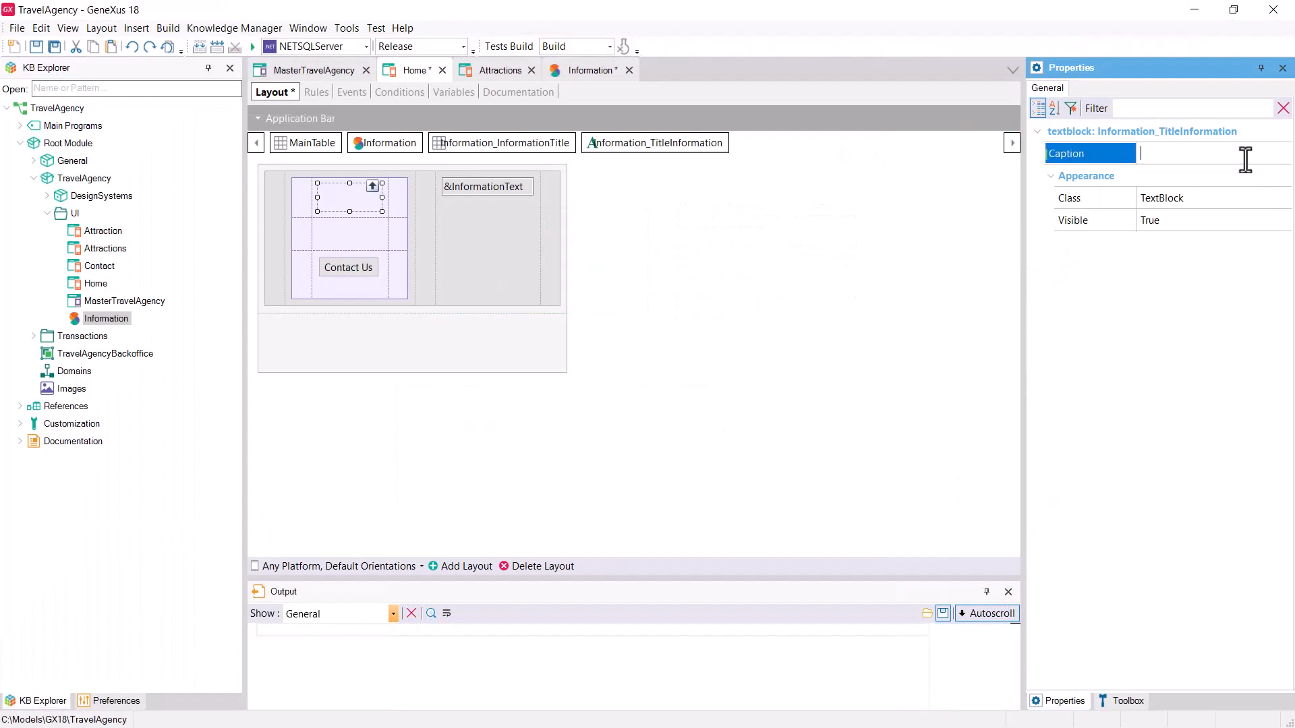
{"action": "key", "text": "ctrl+v"}
{"action": "key", "text": "Return"}
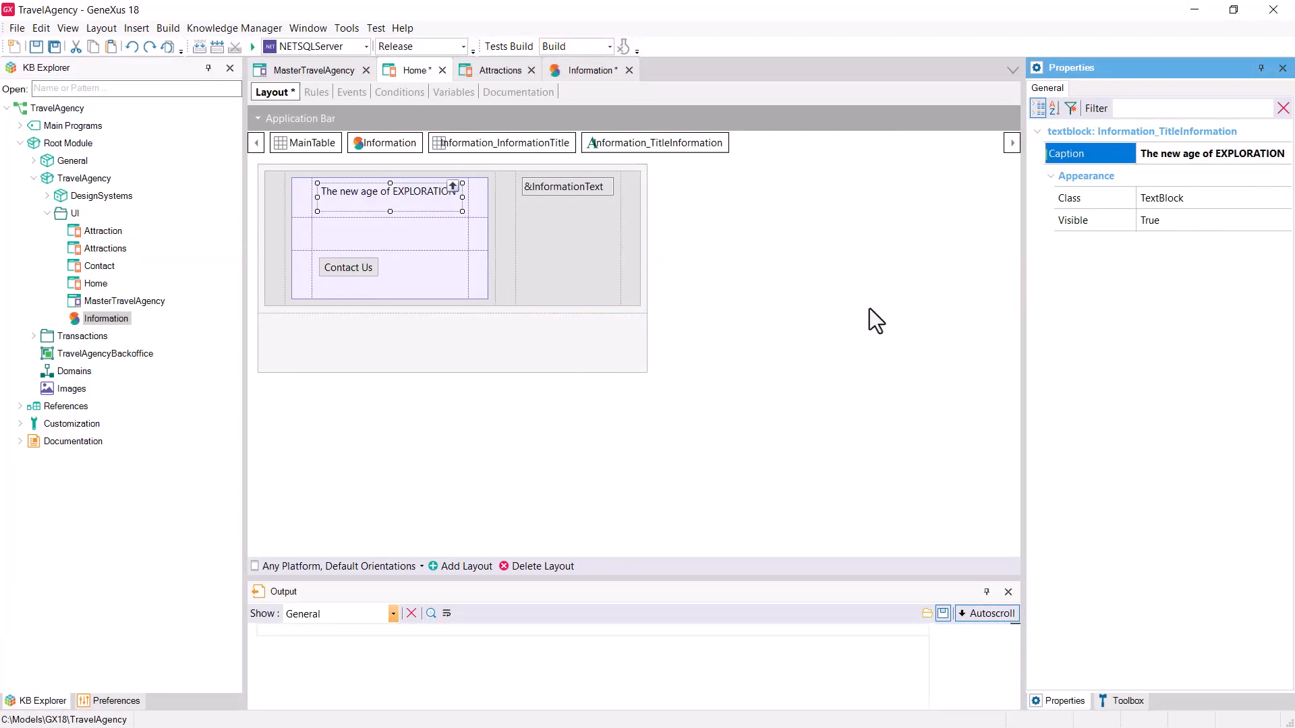
Add a ClientStart event to the Home panel and begin an assignment to the &InformationText variable
{"action": "left_click", "coordinate": [587, 206]}
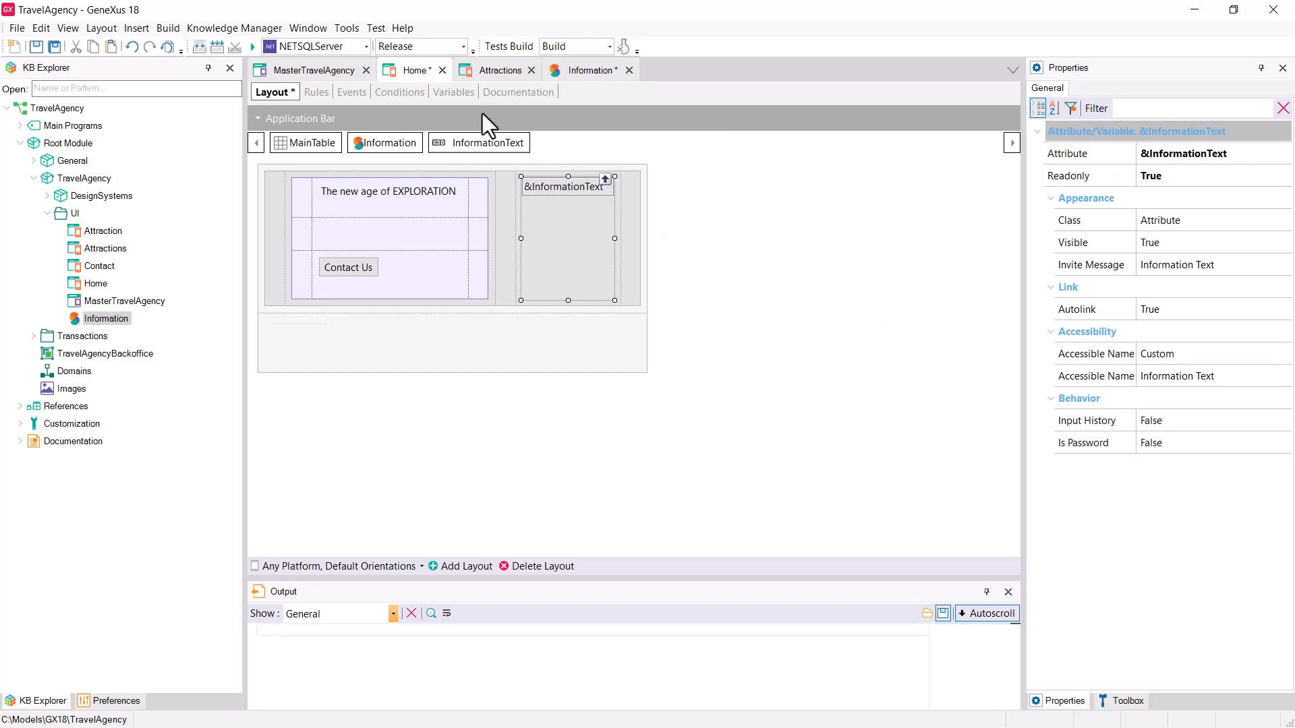
{"action": "left_click", "coordinate": [349, 90]}
{"action": "left_click", "coordinate": [580, 116]}
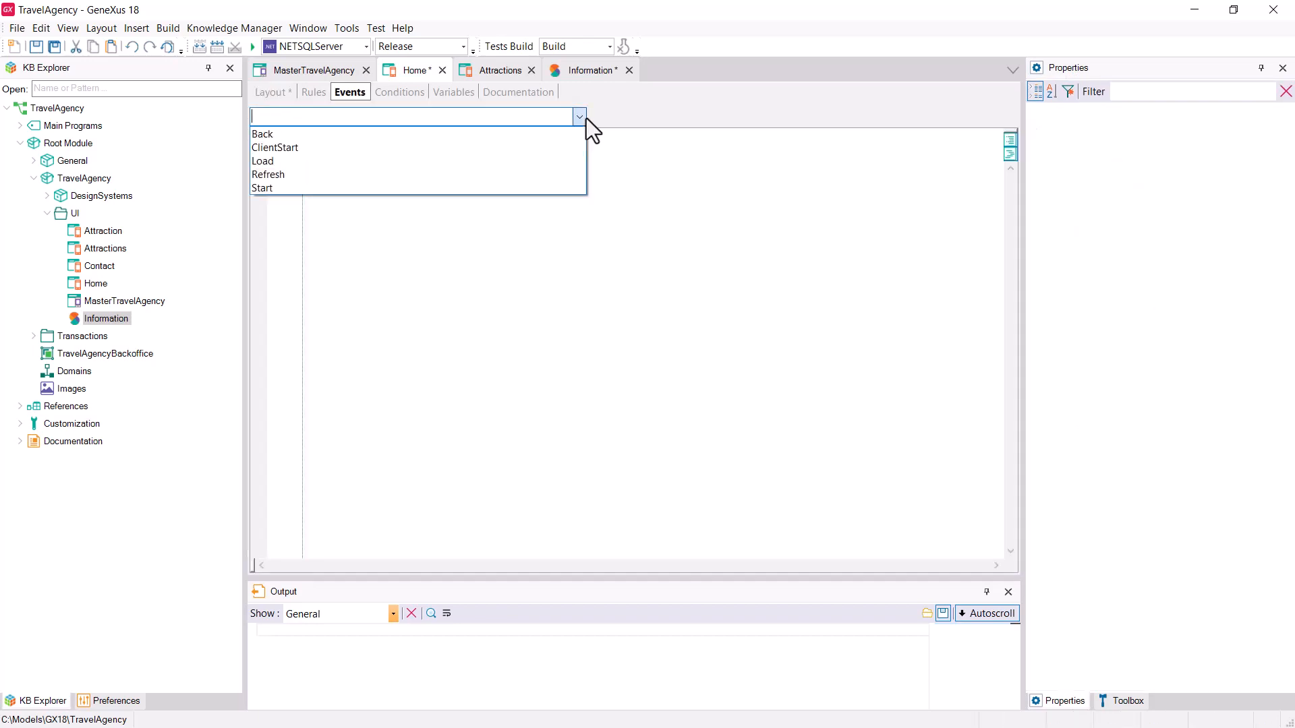
{"action": "left_click", "coordinate": [472, 147]}
{"action": "type", "text": "&"}
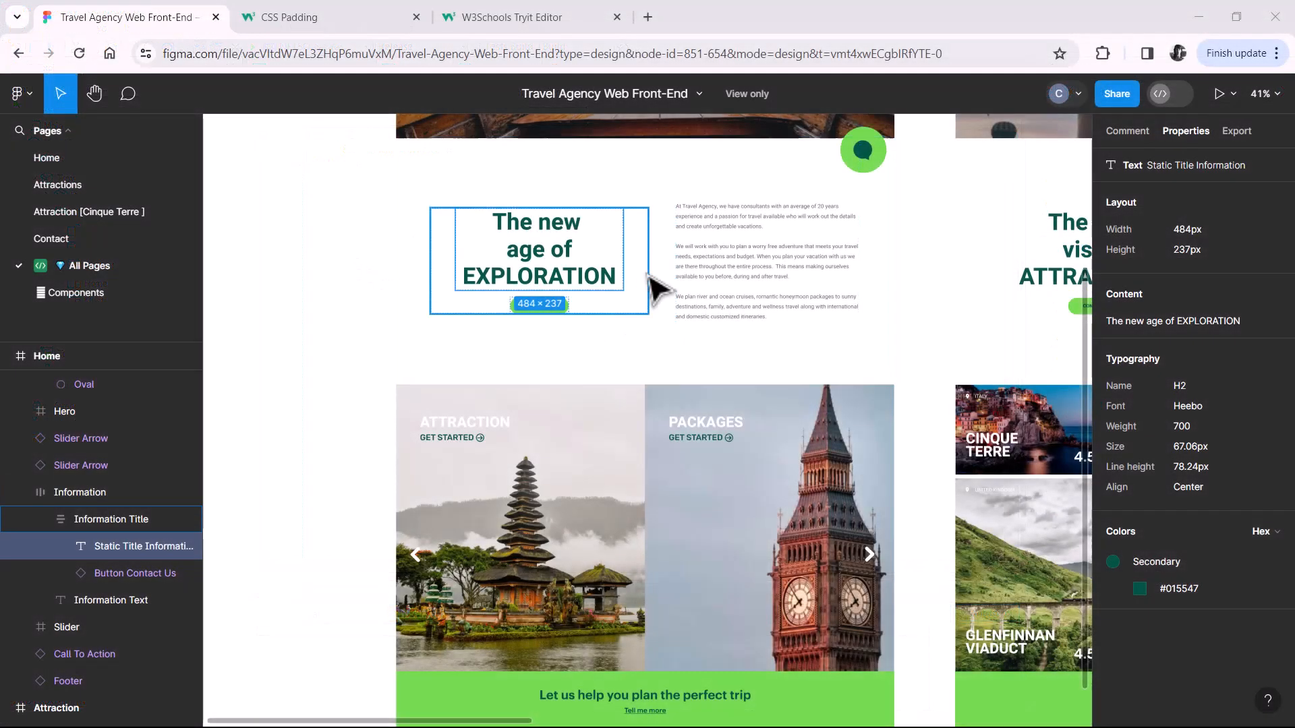
Copy the Information Text content from the Figma design and paste it between quotes as the value of &InformationText in GeneXus
{"action": "left_click", "coordinate": [701, 283]}
{"action": "double_click", "coordinate": [692, 266]}
{"action": "left_click", "coordinate": [1263, 309]}
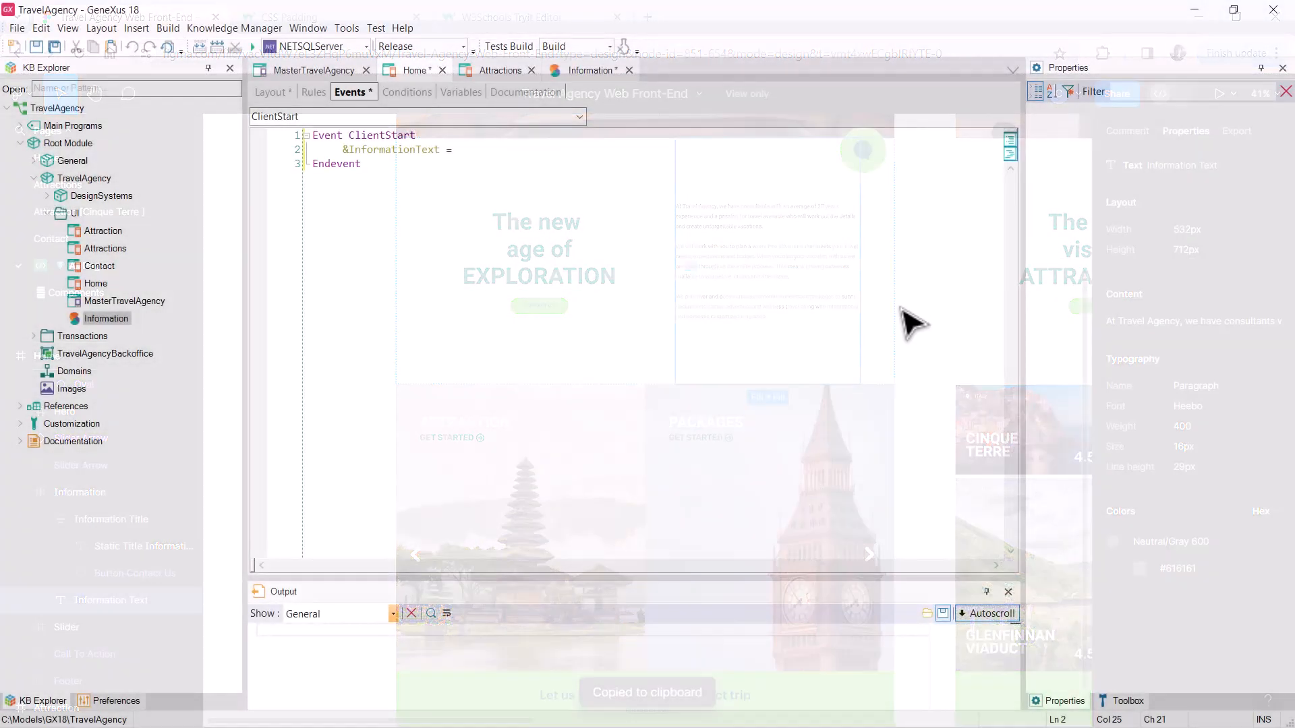
{"action": "type", "text": "\"\""}
{"action": "key", "text": "ctrl+v"}
Close the first paragraph's string, and append the second paragraph through its own line "&InformationText += newline() + newline() +"
{"action": "key", "text": "Up"}
{"action": "key", "text": "Up"}
{"action": "key", "text": "Up"}
{"action": "key", "text": "Up"}
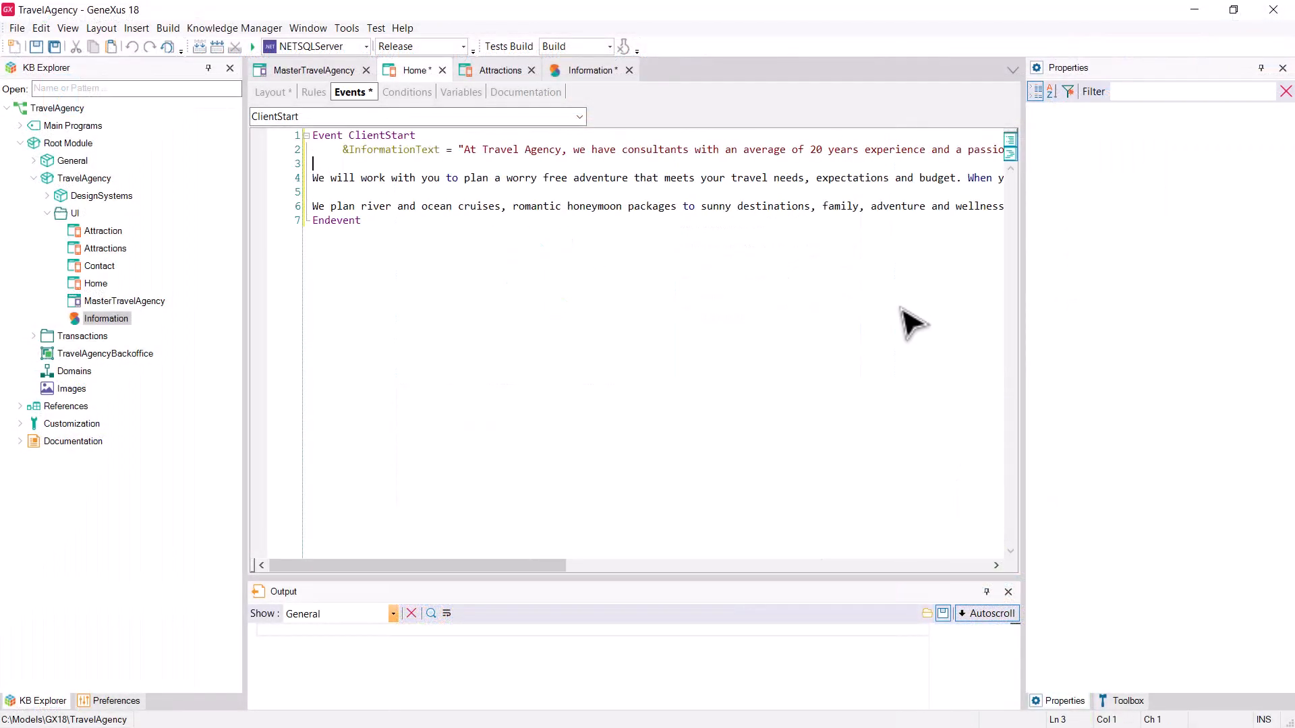
{"action": "key", "text": "End"}
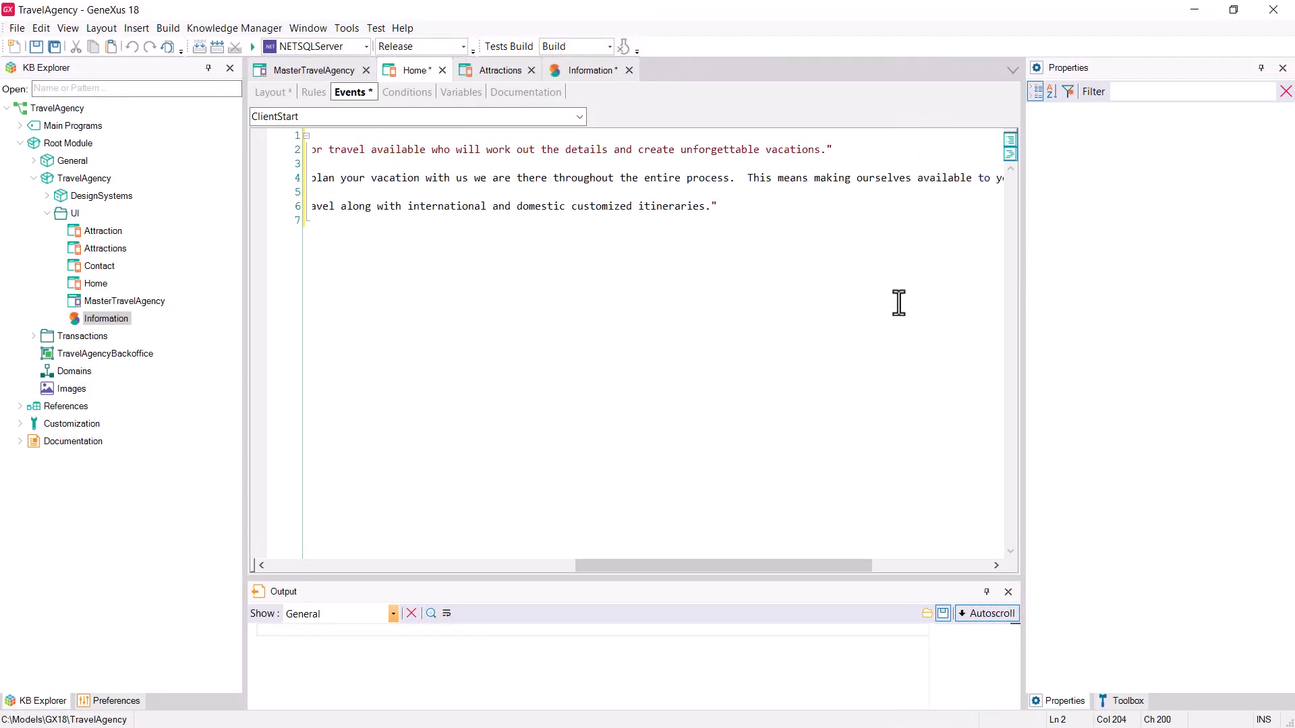
{"action": "key", "text": "Return"}
{"action": "type", "text": "&InformationText +="}
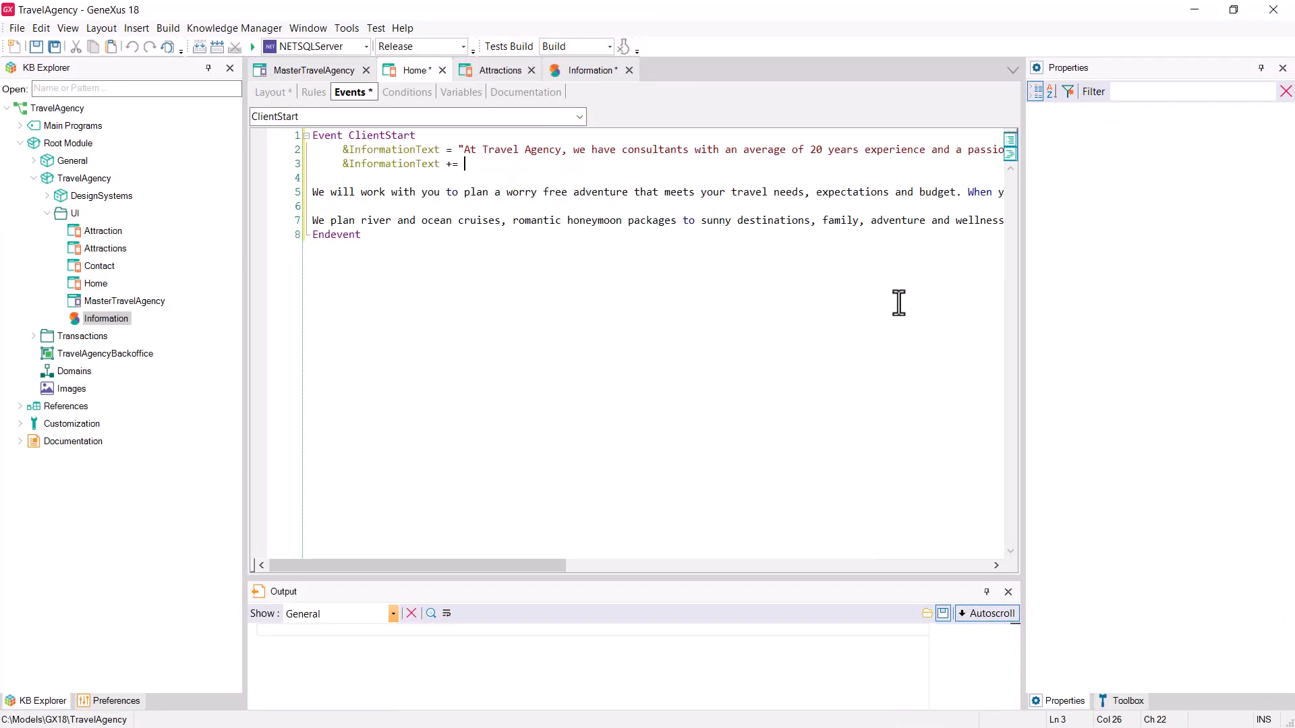
{"action": "type", "text": " newline() + newline() +"}
{"action": "key", "text": "Delete"}
{"action": "key", "text": "Delete"}
{"action": "type", "text": "\""}
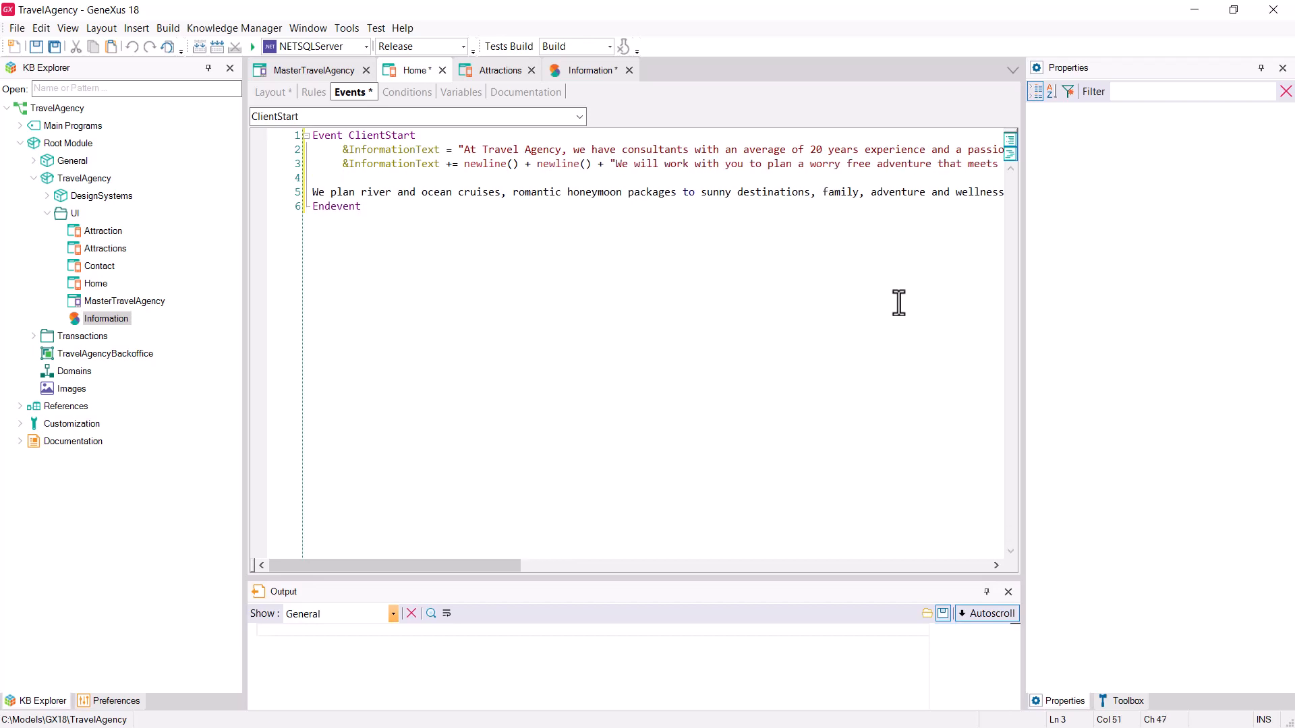
Append the third paragraph to &InformationText with another += line preceded by two newline() calls, removing the blank lines before it
{"action": "key", "text": "End"}
{"action": "key", "text": "Return"}
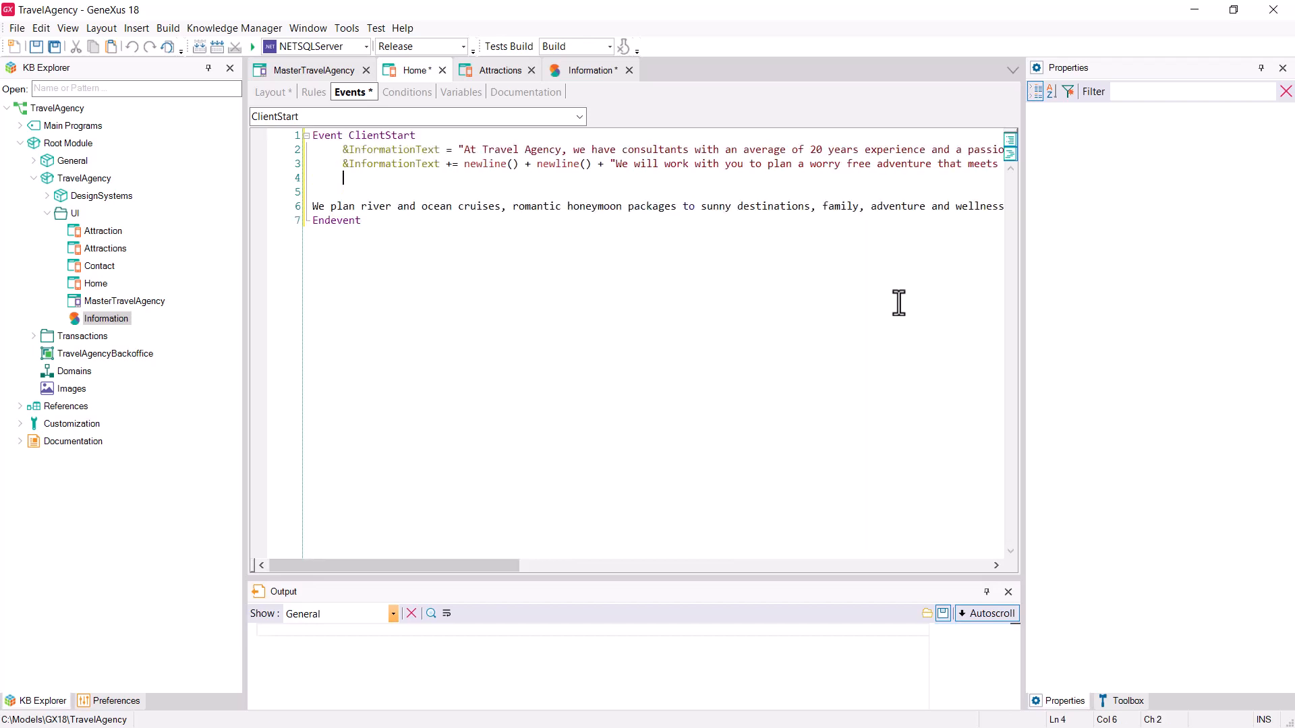
{"action": "type", "text": "&InformationText += newline() + newline() + \""}
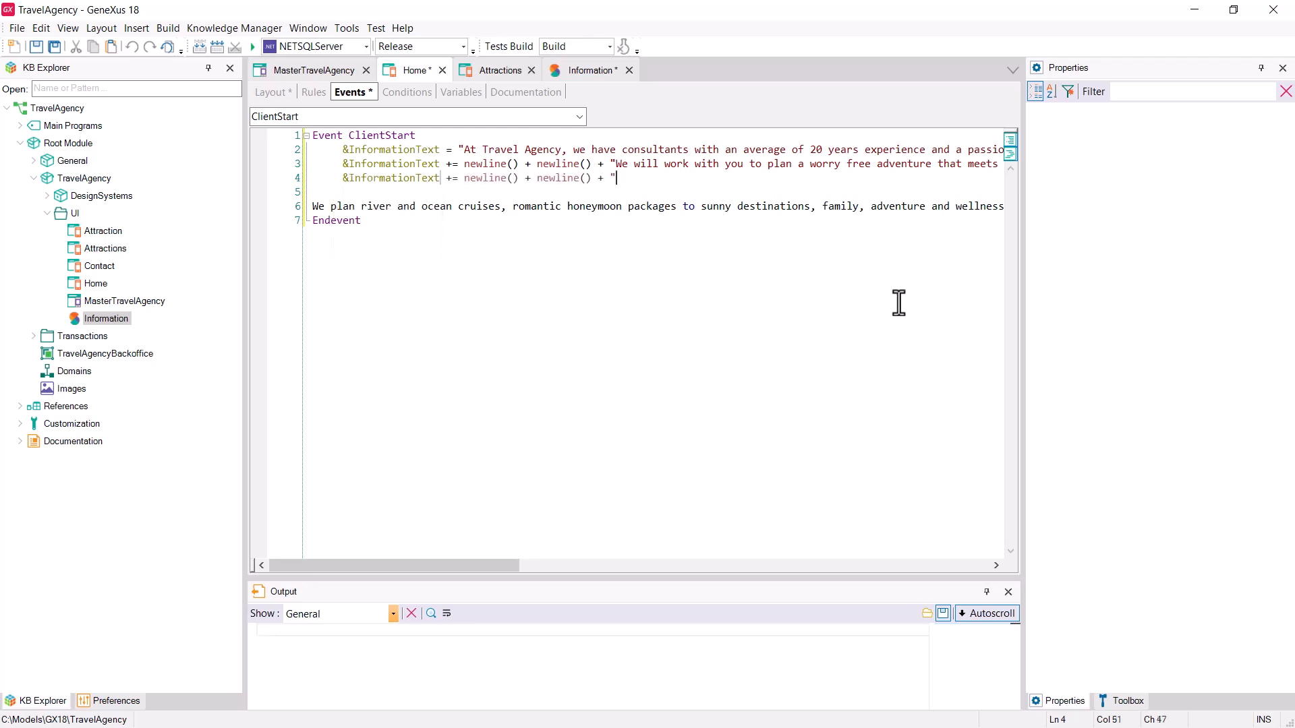
{"action": "key", "text": "Delete"}
{"action": "key", "text": "Delete"}
{"action": "key", "text": "End"}
{"action": "key", "text": "Home"}
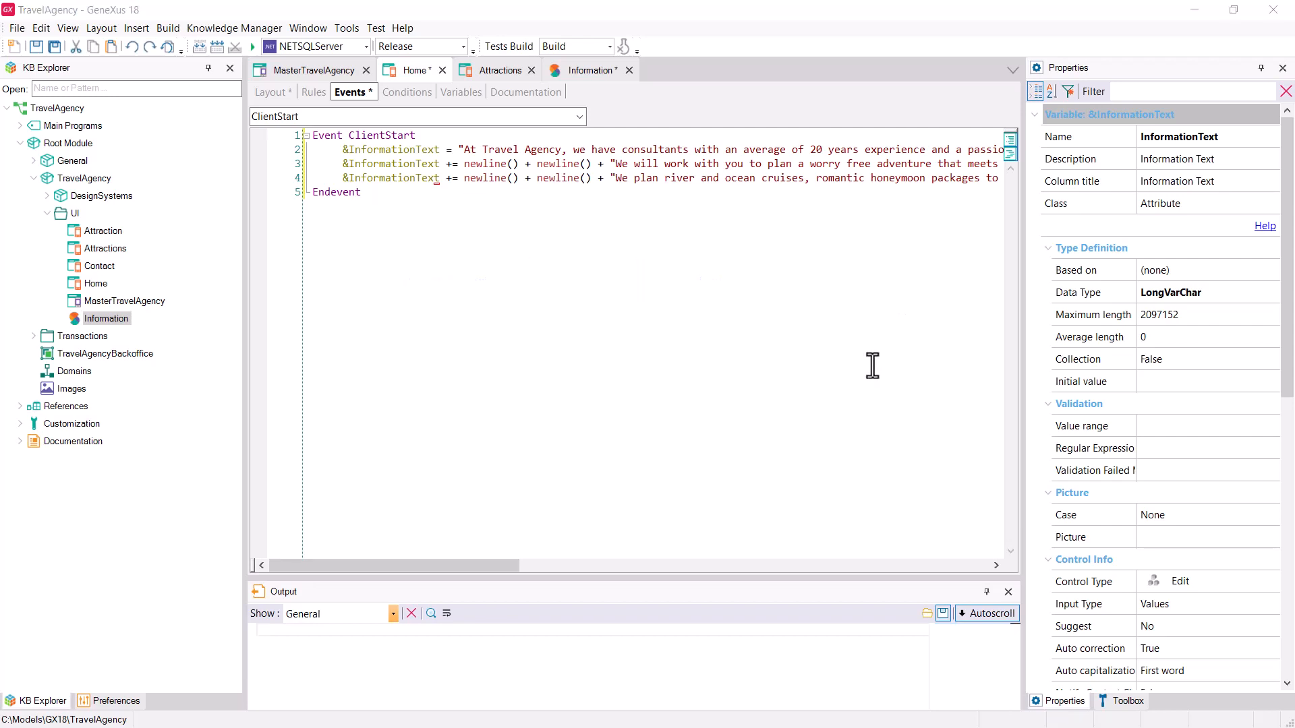
Create the 'ContactUs' event for the Contact Us button in Home and make it call Contact()
{"action": "left_click", "coordinate": [273, 90]}
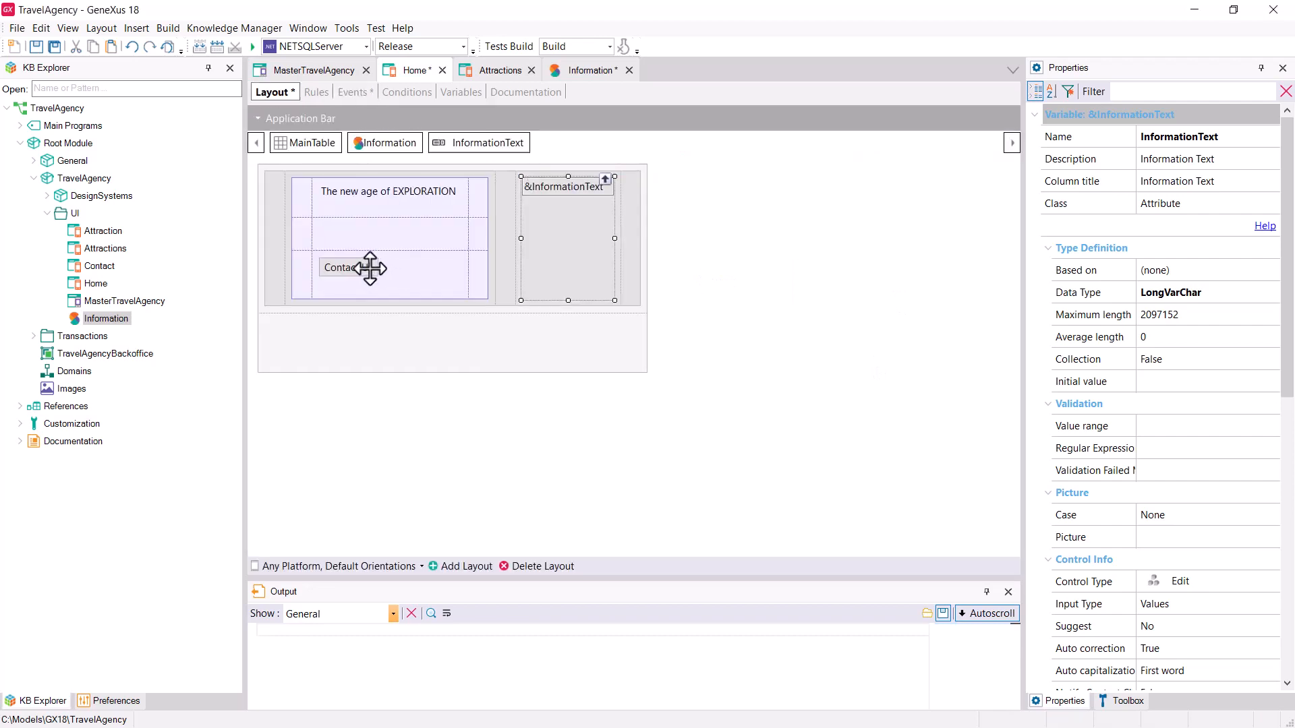
{"action": "left_click", "coordinate": [365, 266]}
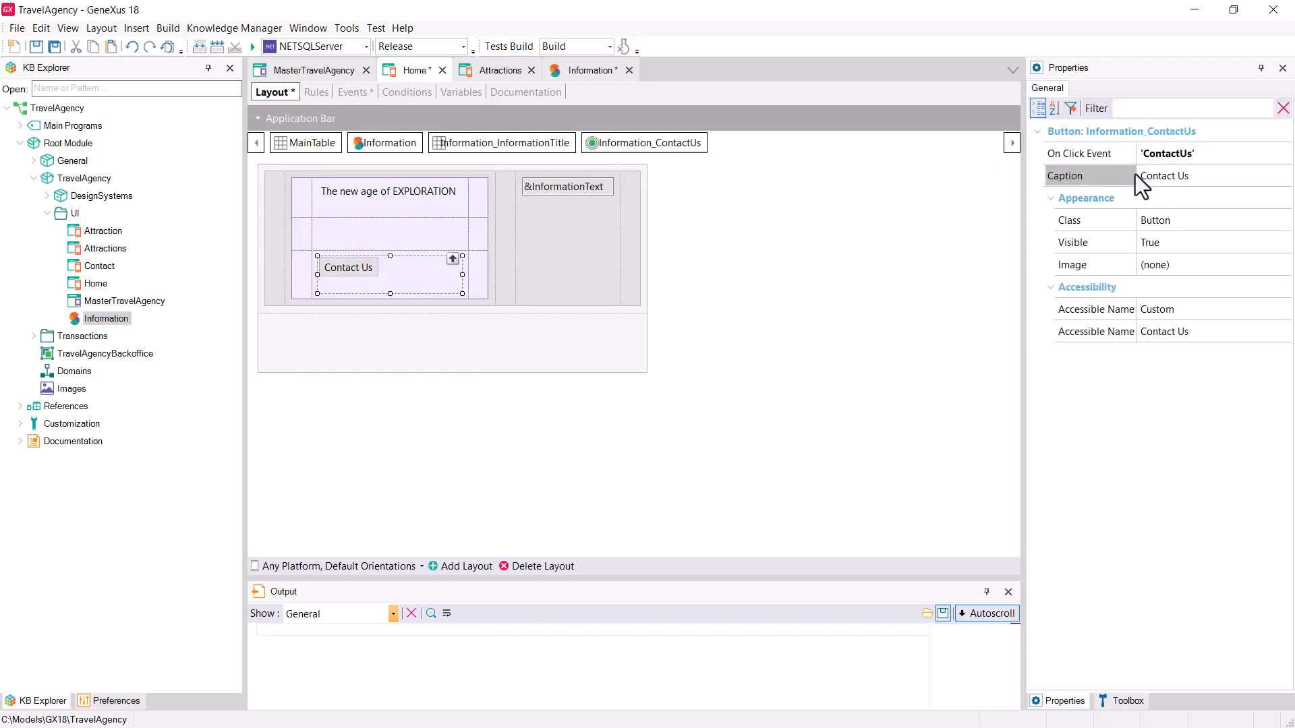
{"action": "right_click", "coordinate": [361, 267]}
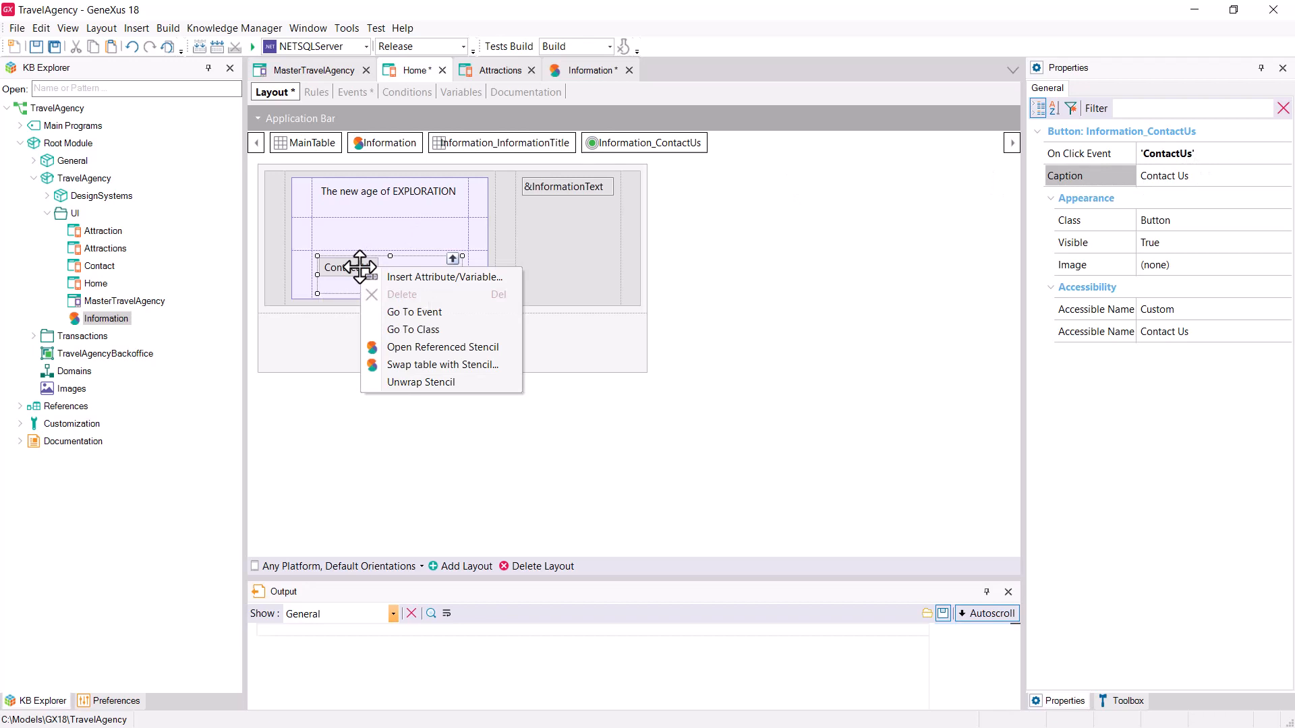
{"action": "left_click", "coordinate": [399, 313]}
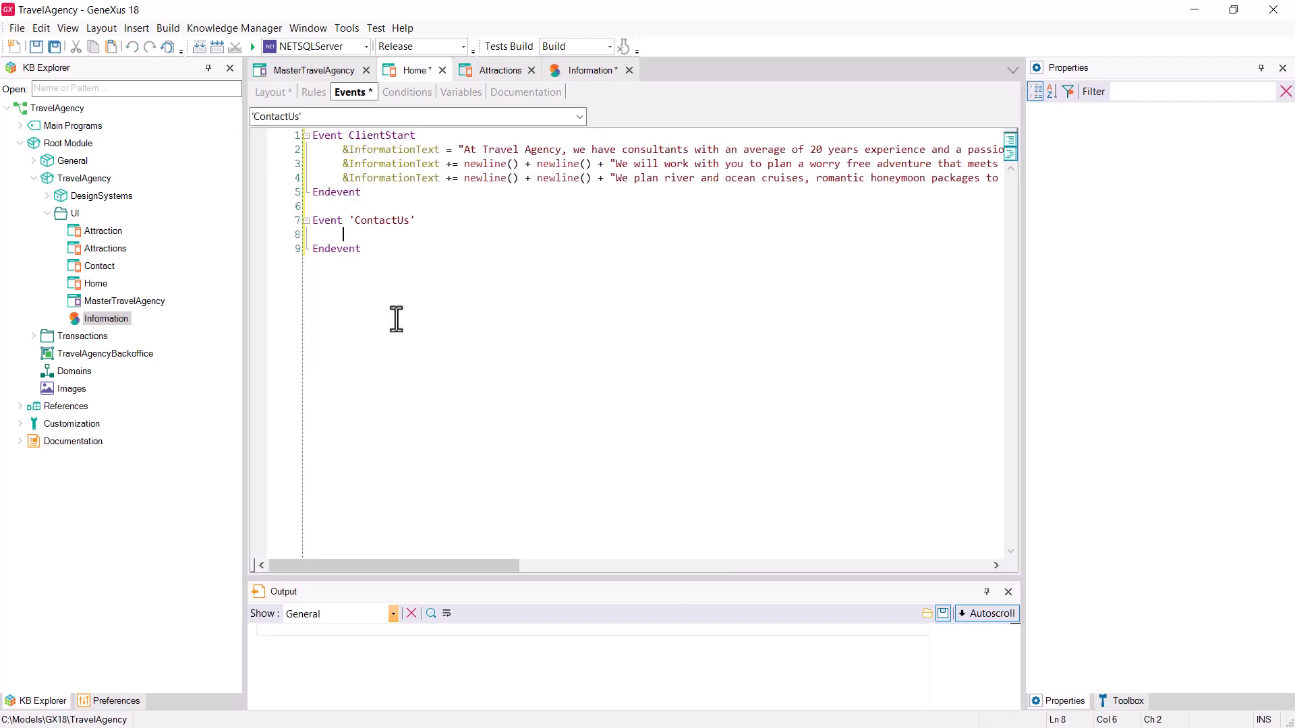
{"action": "left_click_drag", "start_coordinate": [89, 267], "coordinate": [348, 237]}
{"action": "type", "text": "()"}
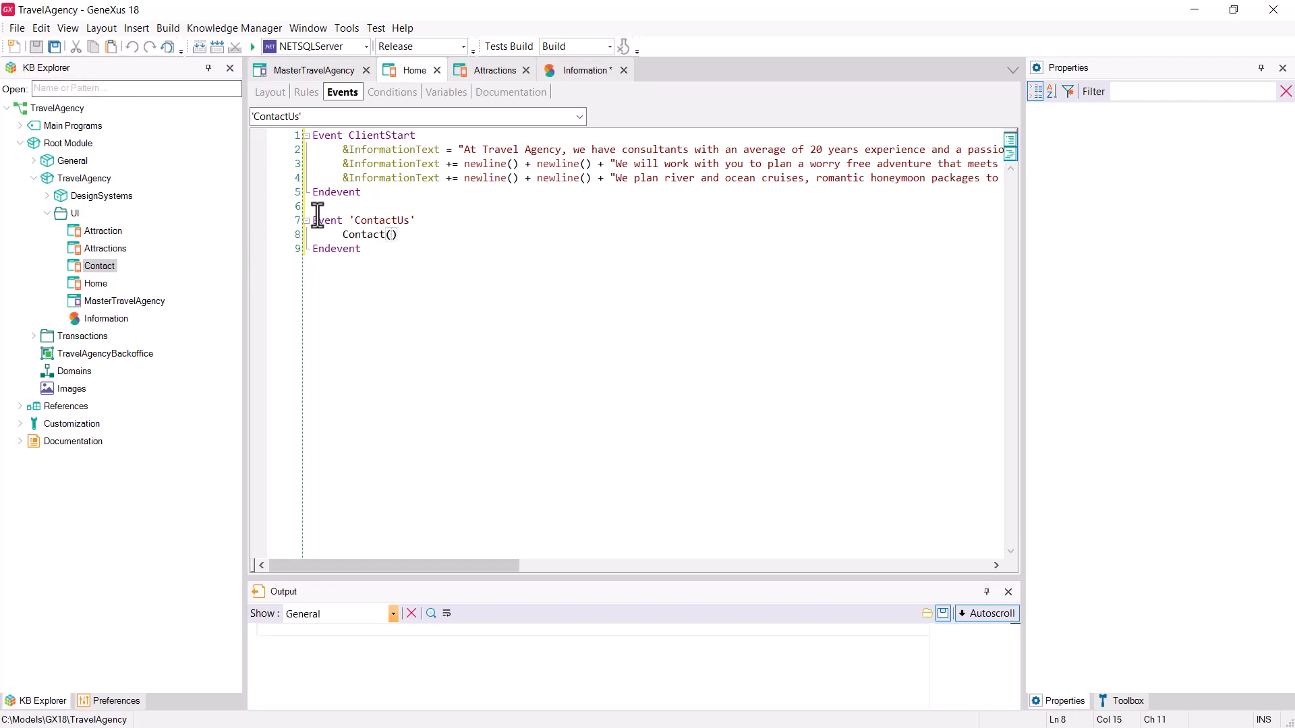
Return to the Home panel's layout and set the panel's Main program property to True
{"action": "left_click", "coordinate": [268, 93]}
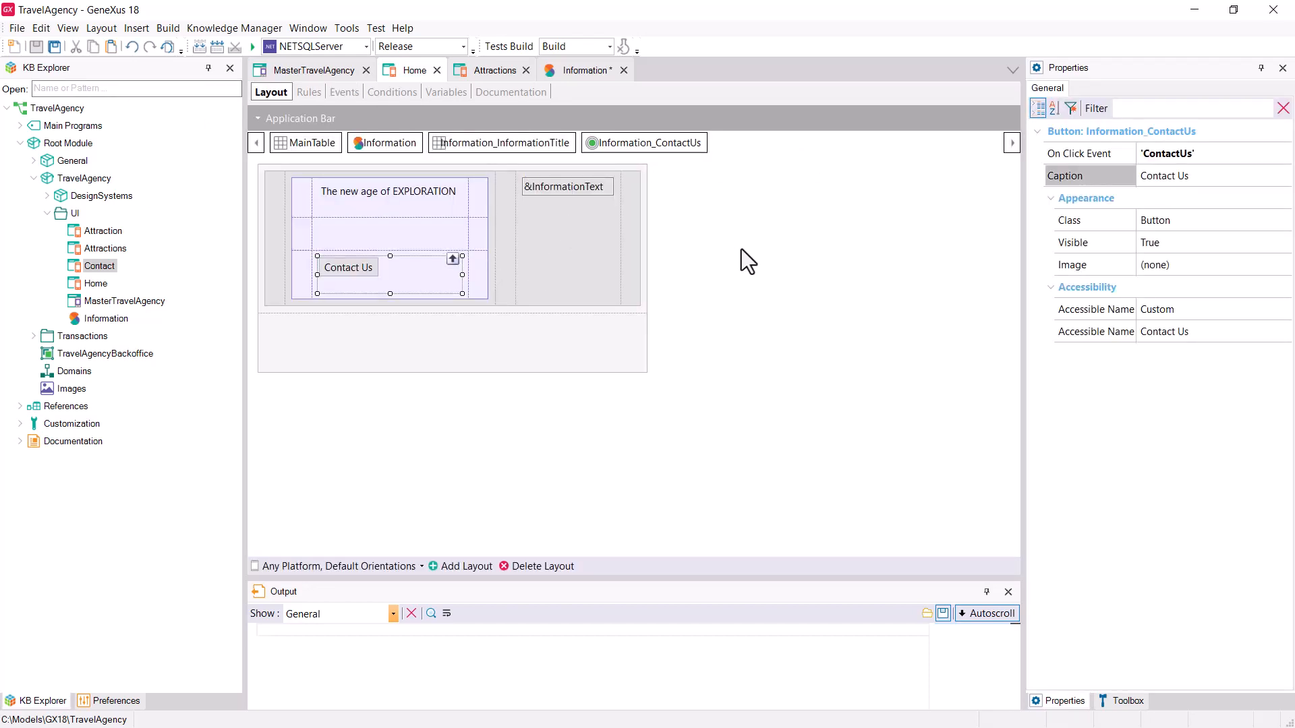
{"action": "left_click", "coordinate": [419, 73]}
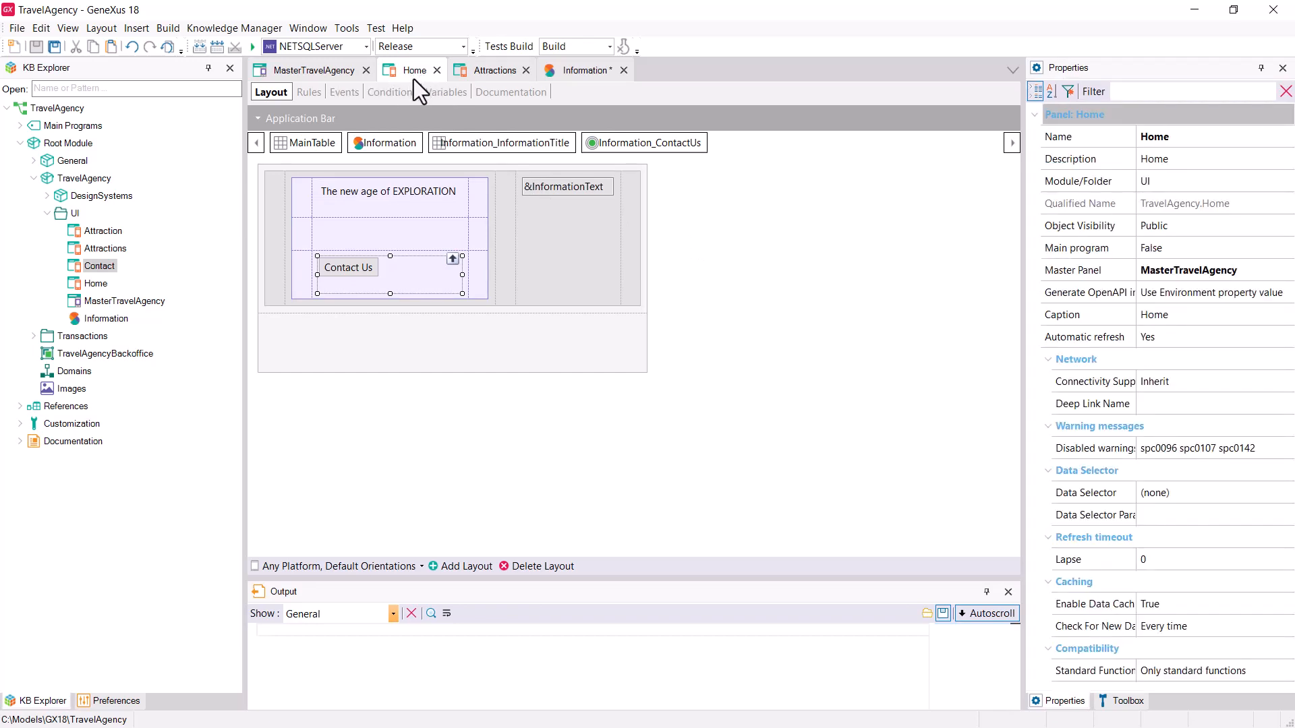
{"action": "left_click", "coordinate": [1211, 253]}
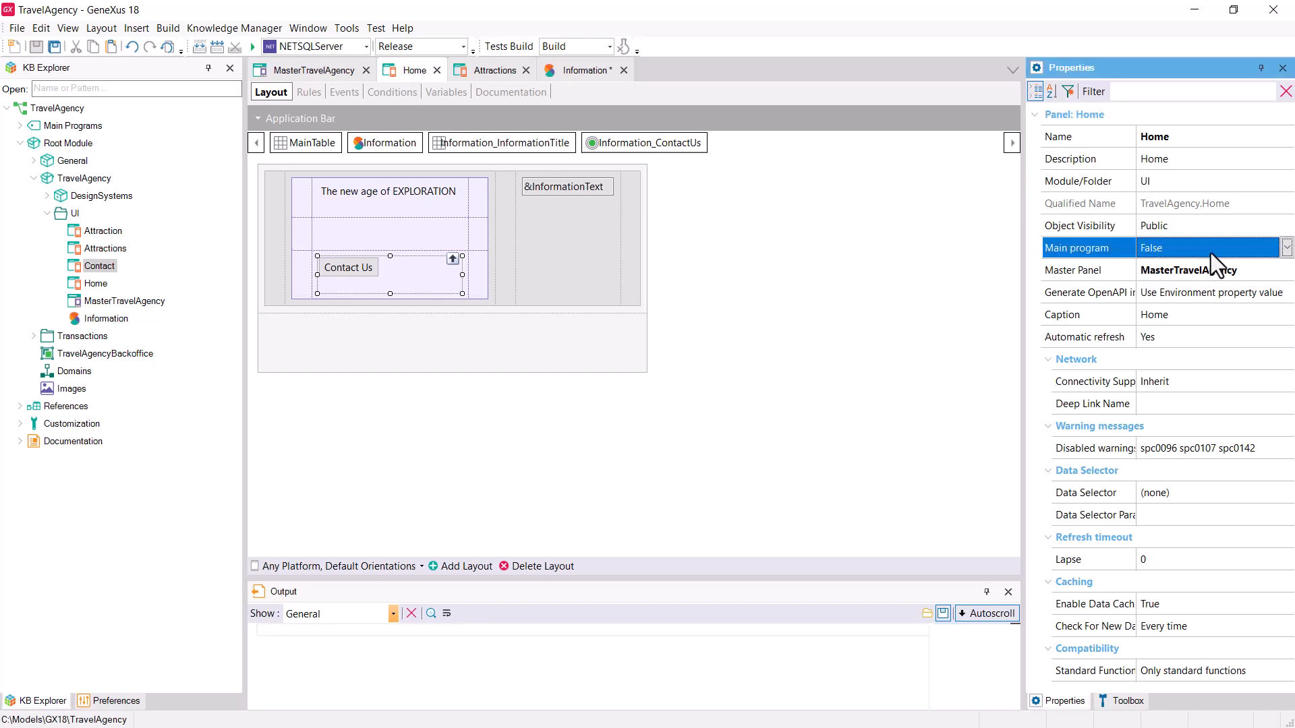
{"action": "double_click", "coordinate": [1211, 253]}
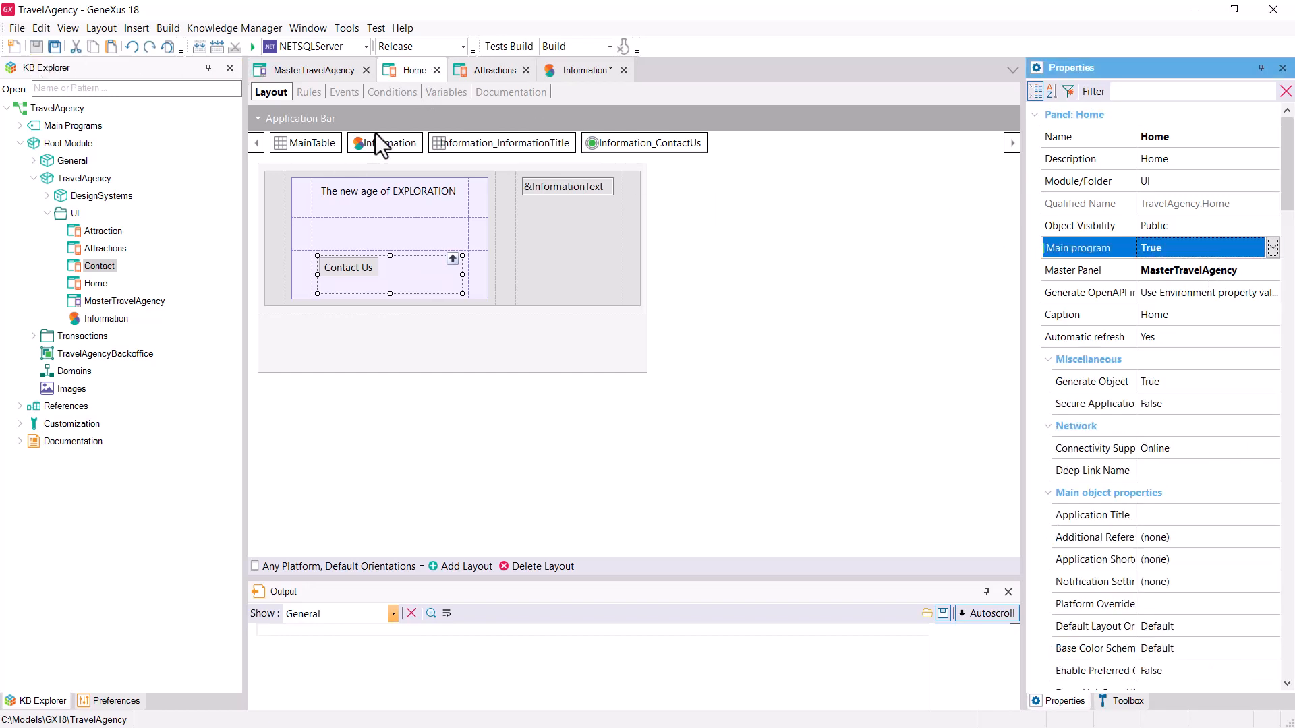
Examine the environment's Front end and Web (Angular) generator settings in the preferences, starting from the Home panel
{"action": "right_click", "coordinate": [417, 74]}
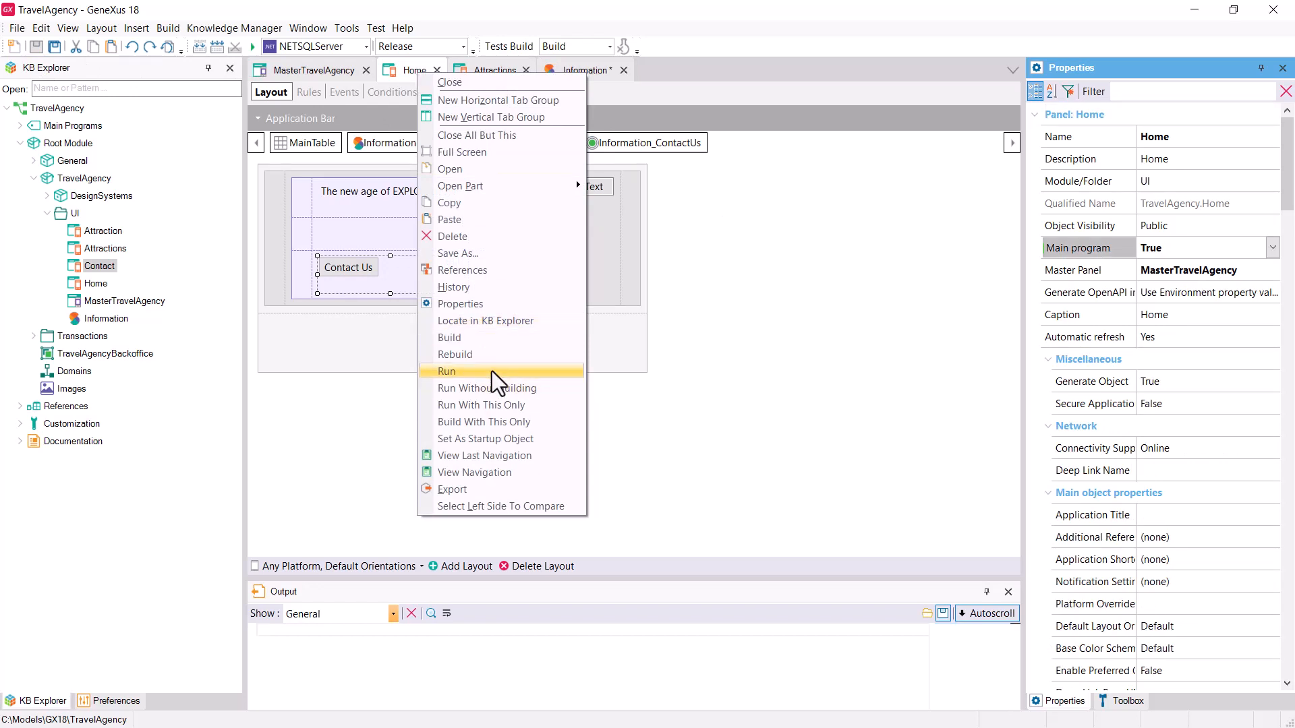
{"action": "left_click", "coordinate": [101, 702]}
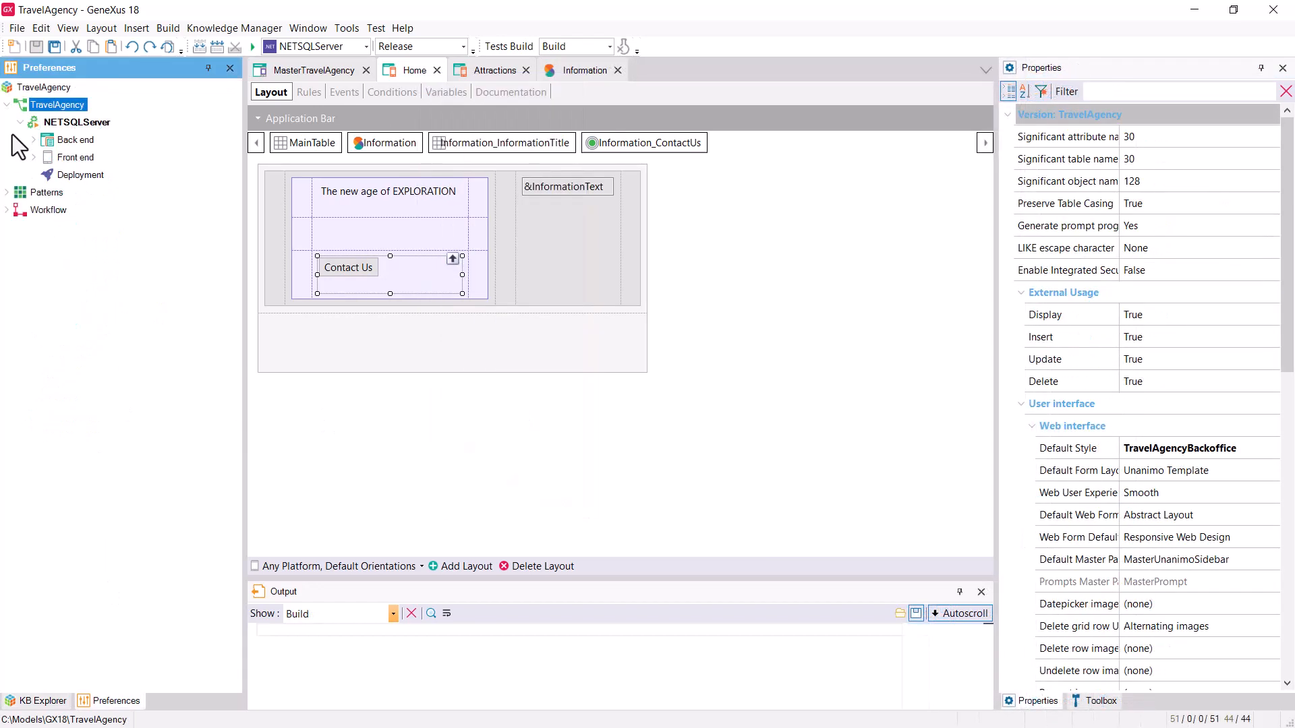
{"action": "left_click", "coordinate": [33, 140]}
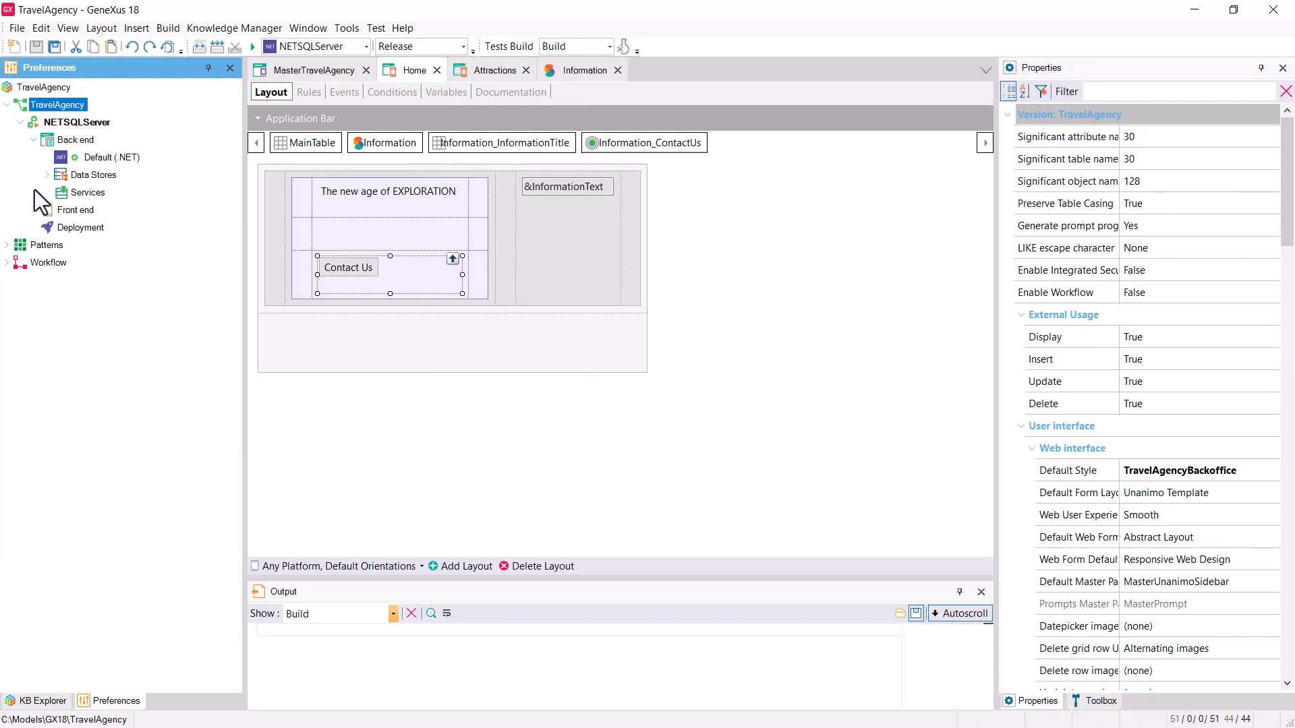
{"action": "left_click", "coordinate": [33, 214]}
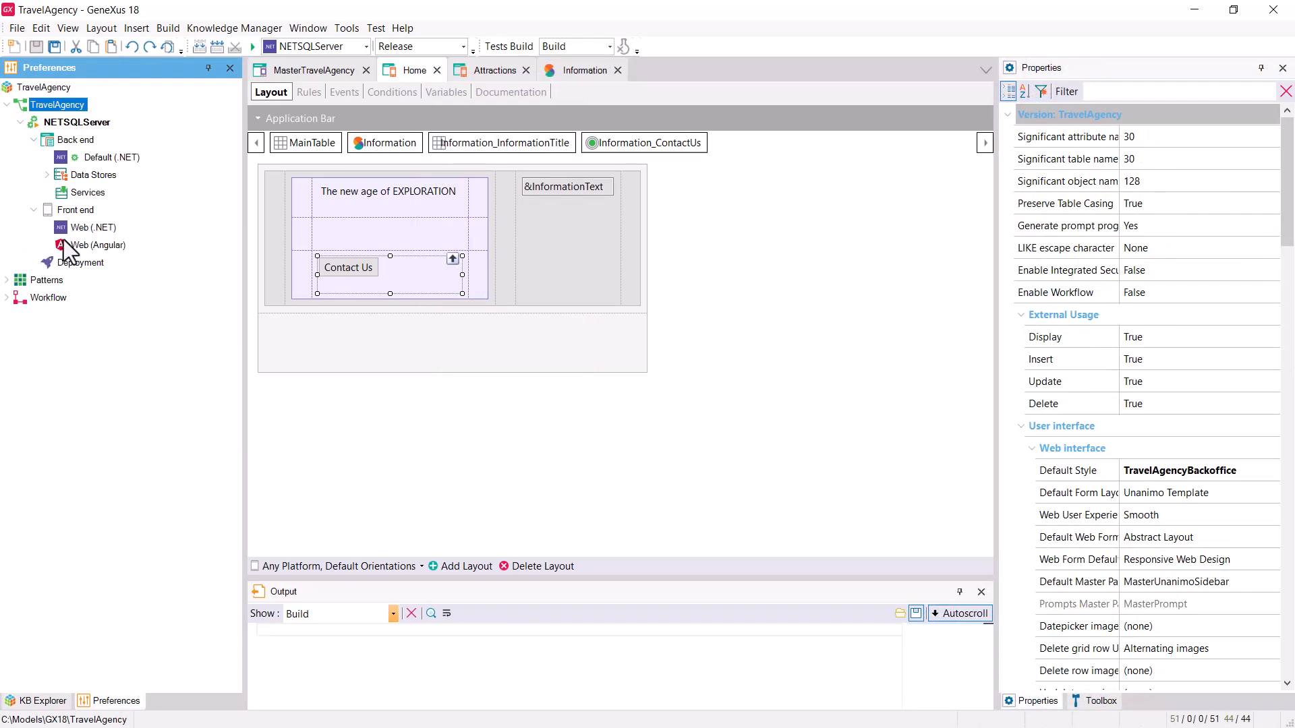
{"action": "left_click", "coordinate": [84, 247]}
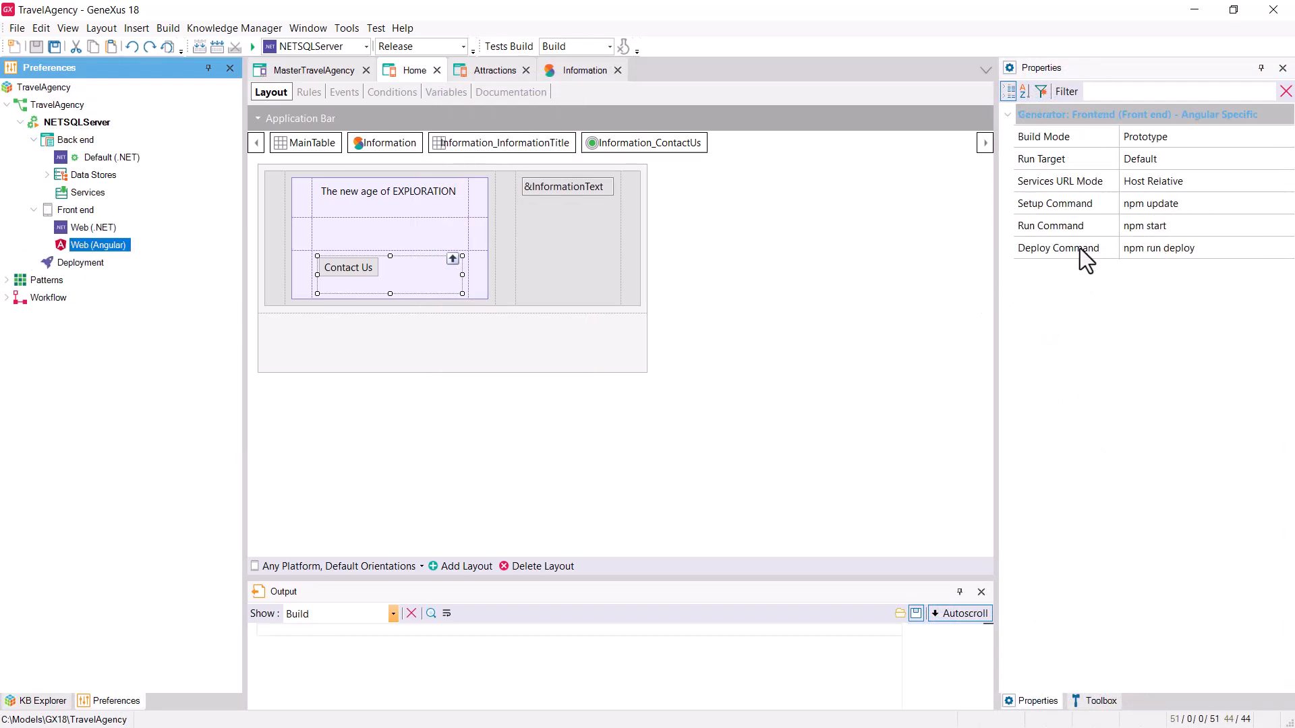
{"action": "left_click", "coordinate": [88, 215]}
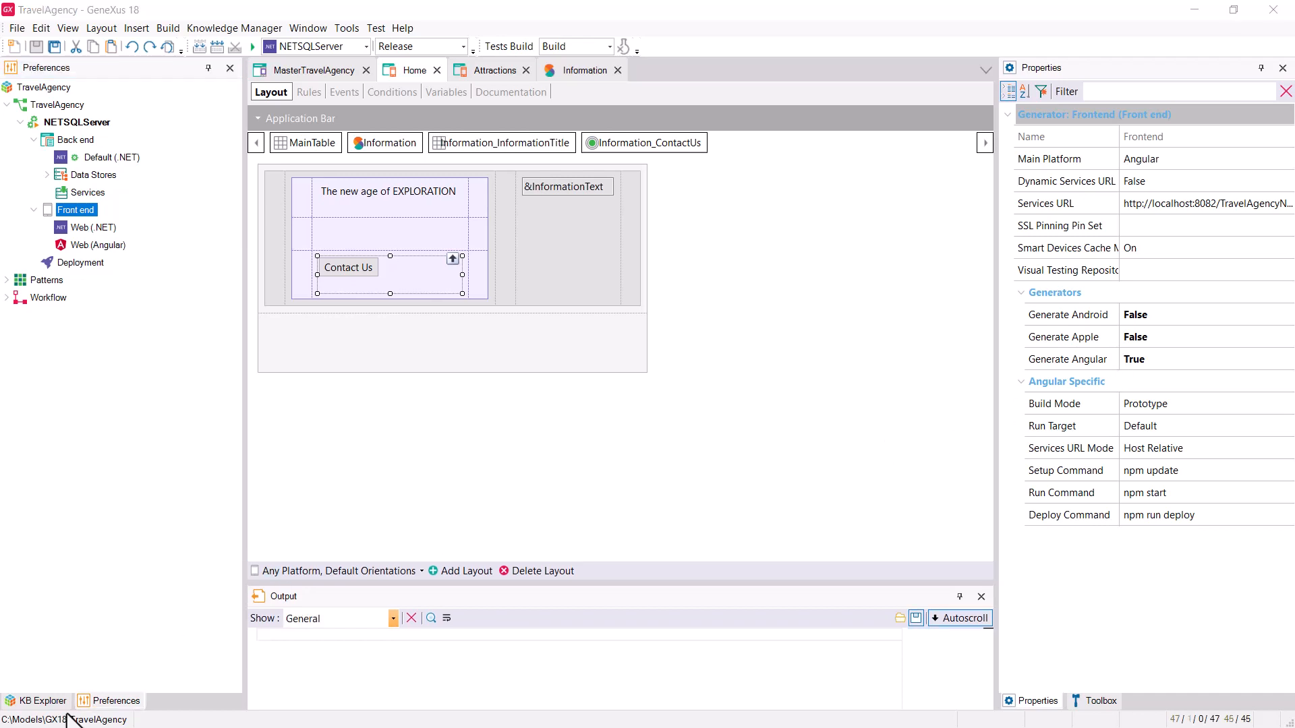
Return to the knowledge base's object tree and run the Home panel
{"action": "left_click", "coordinate": [8, 703]}
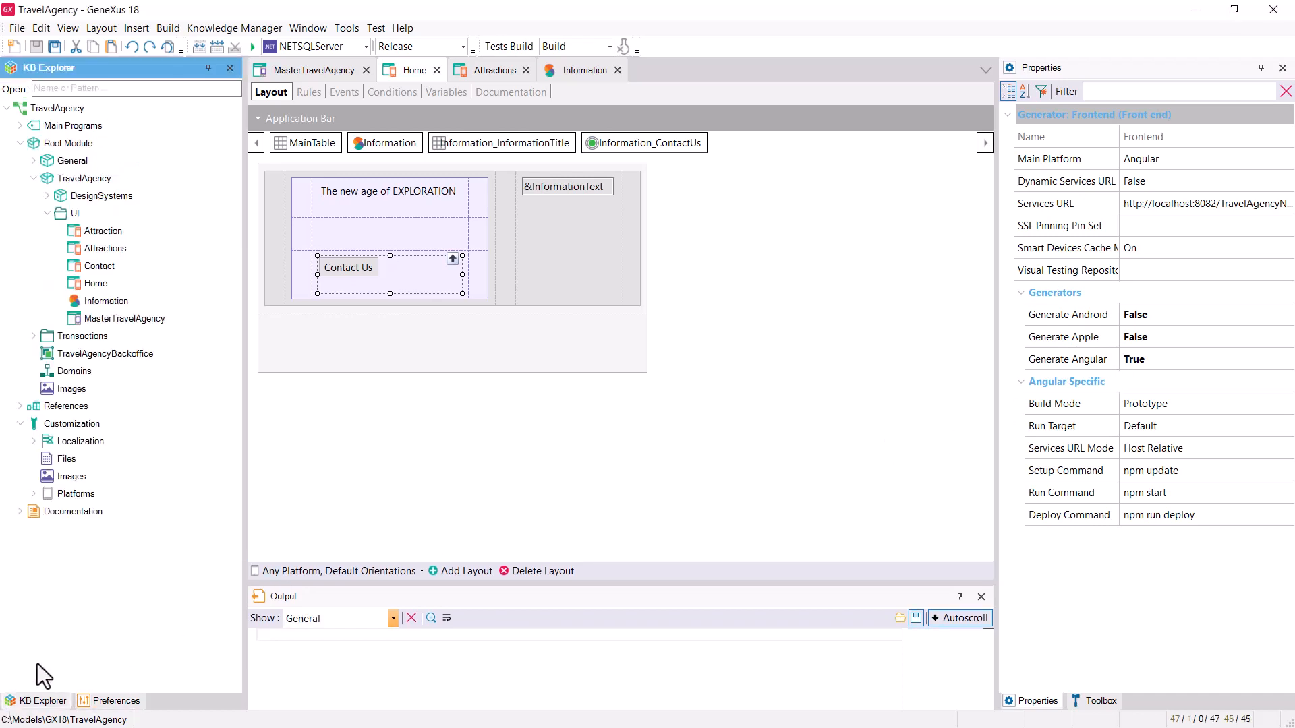
{"action": "right_click", "coordinate": [401, 71]}
{"action": "left_click", "coordinate": [433, 368]}
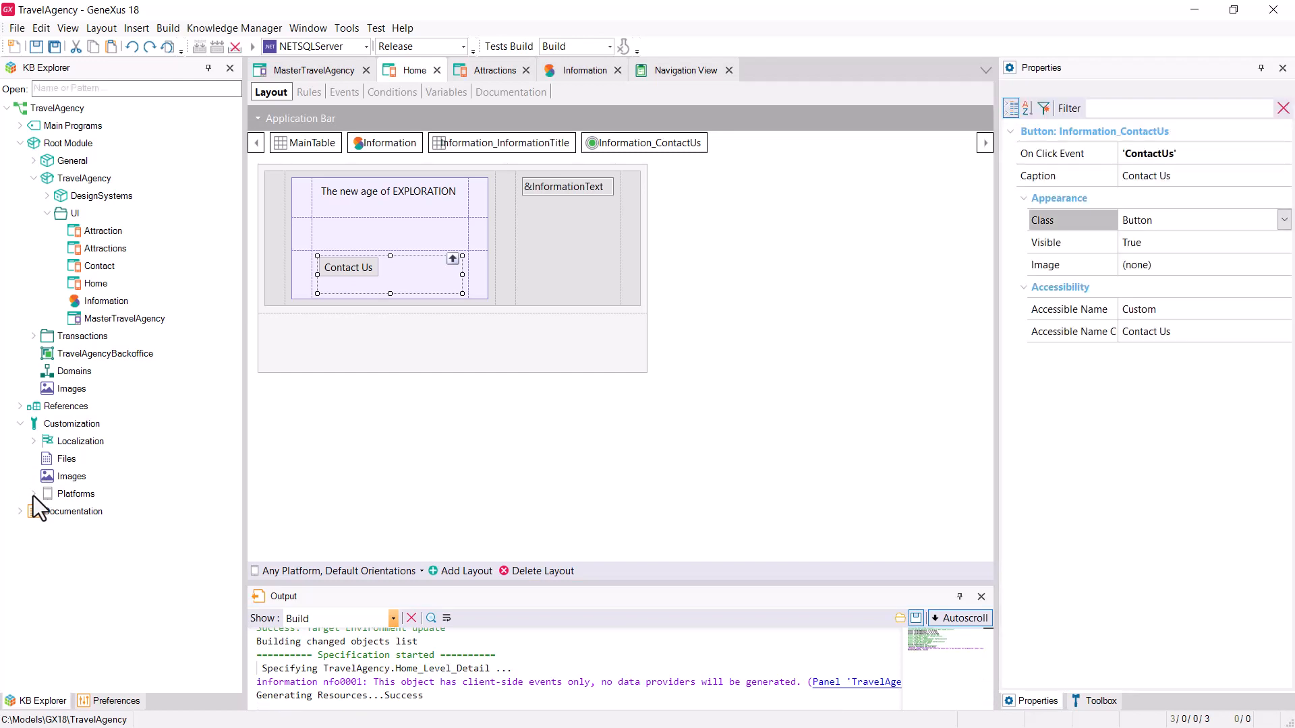
Check the Any Web Screen platform's Style property, and open the TravelAgency design system to view its styles, dismissing the tokens demo offer
{"action": "left_click", "coordinate": [34, 494]}
{"action": "scroll", "coordinate": [87, 534], "scroll_direction": "down", "scroll_amount": 3}
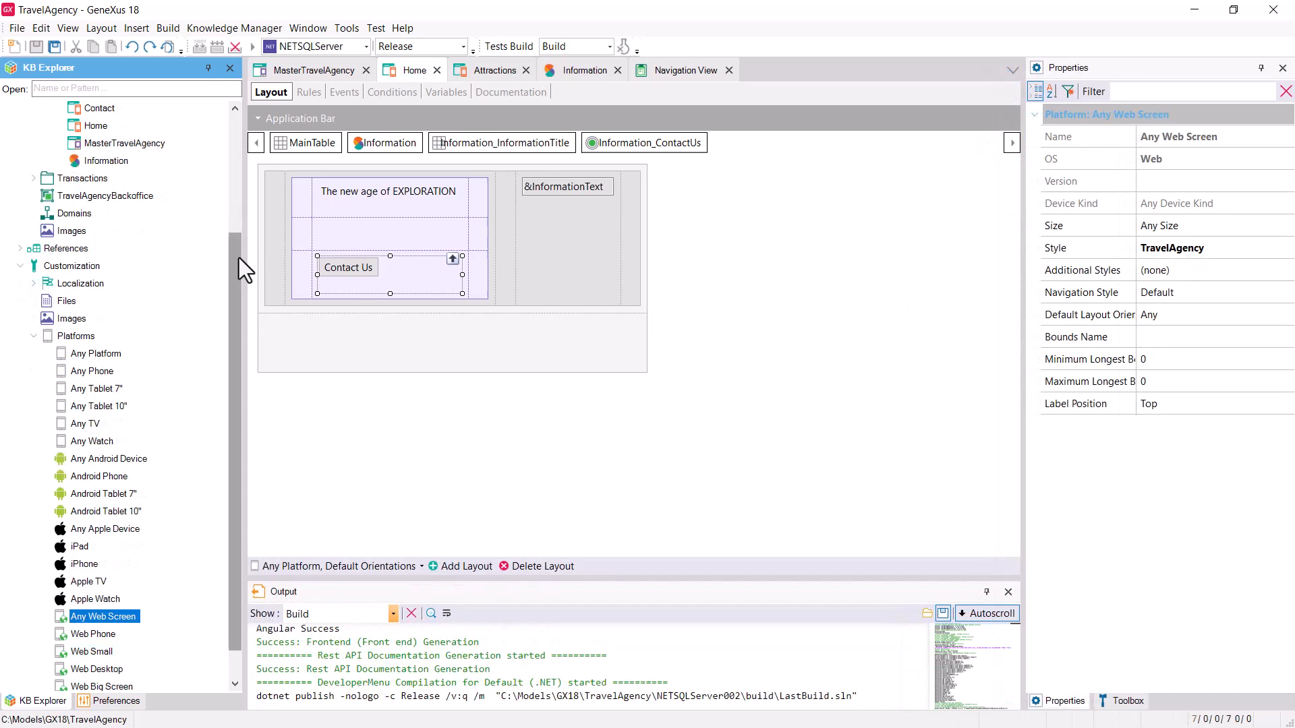
{"action": "scroll", "coordinate": [108, 174], "scroll_direction": "up", "scroll_amount": 3}
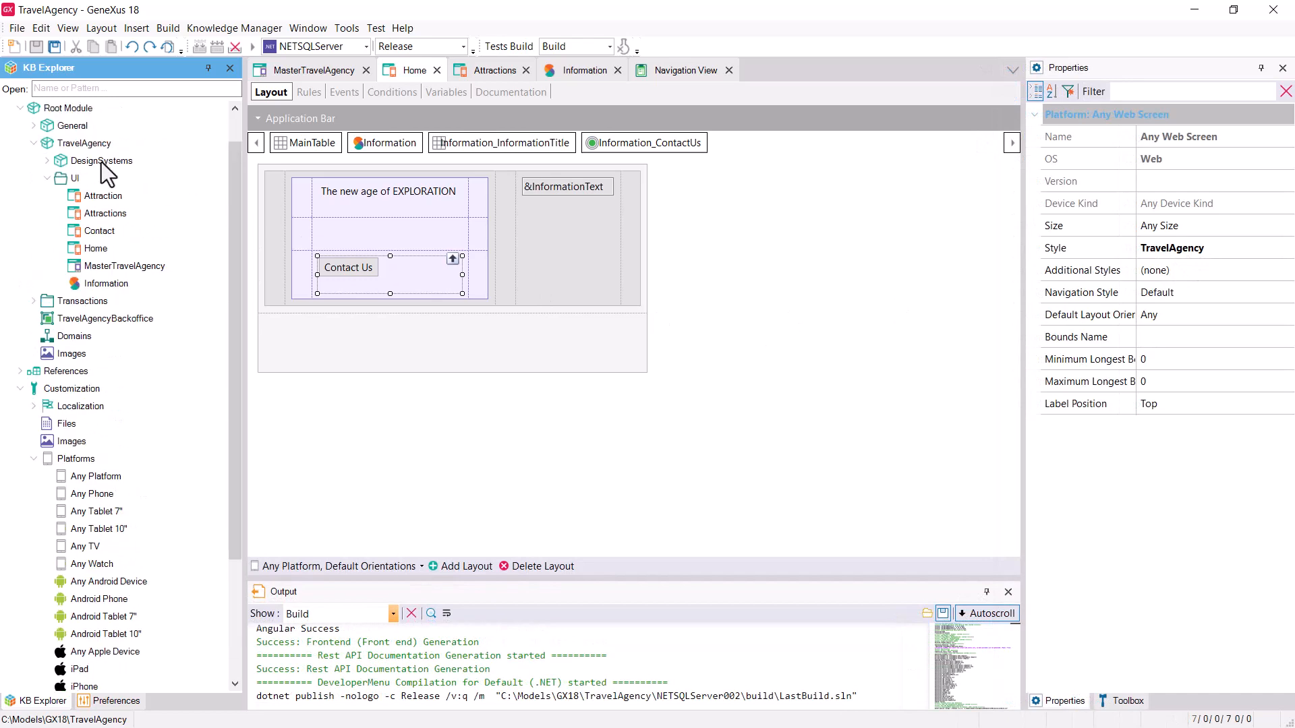
{"action": "double_click", "coordinate": [102, 161]}
{"action": "double_click", "coordinate": [108, 178]}
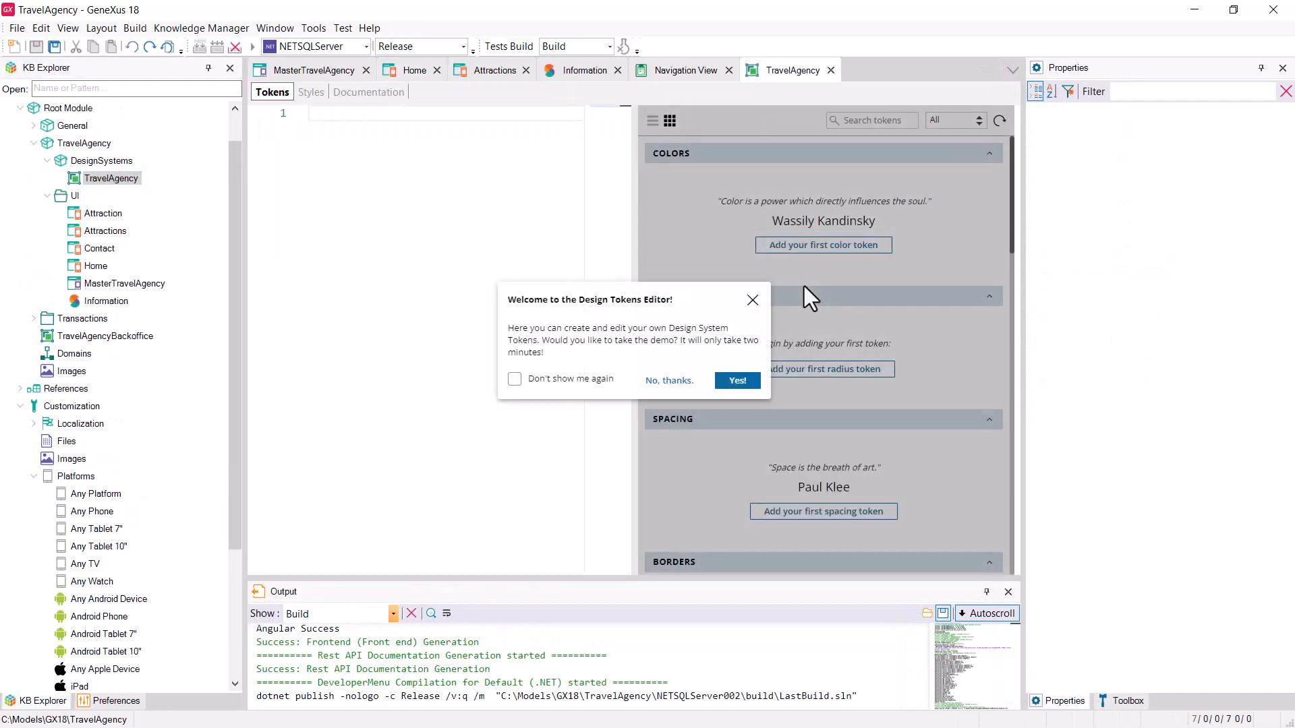
{"action": "left_click", "coordinate": [753, 299]}
{"action": "left_click", "coordinate": [311, 92]}
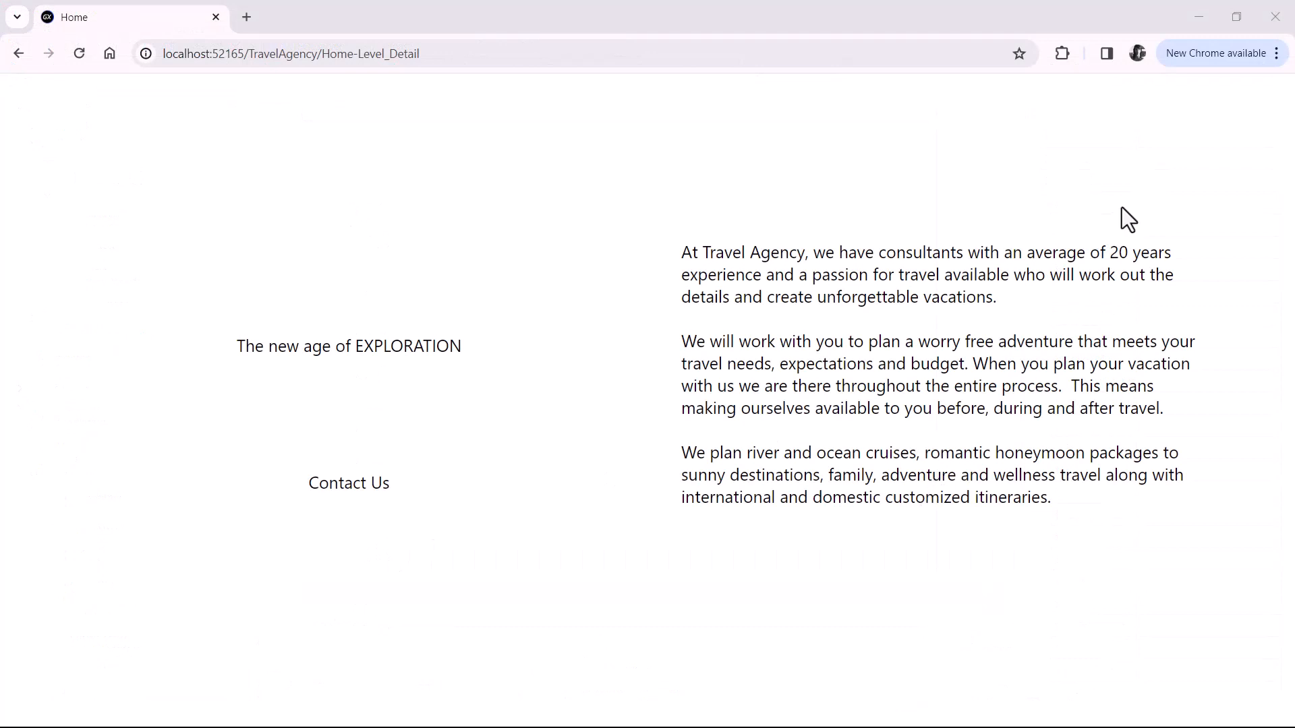
Restore the browser window showing the running Home panel and narrow it to examine how the Information section adapts
{"action": "left_click", "coordinate": [1237, 17]}
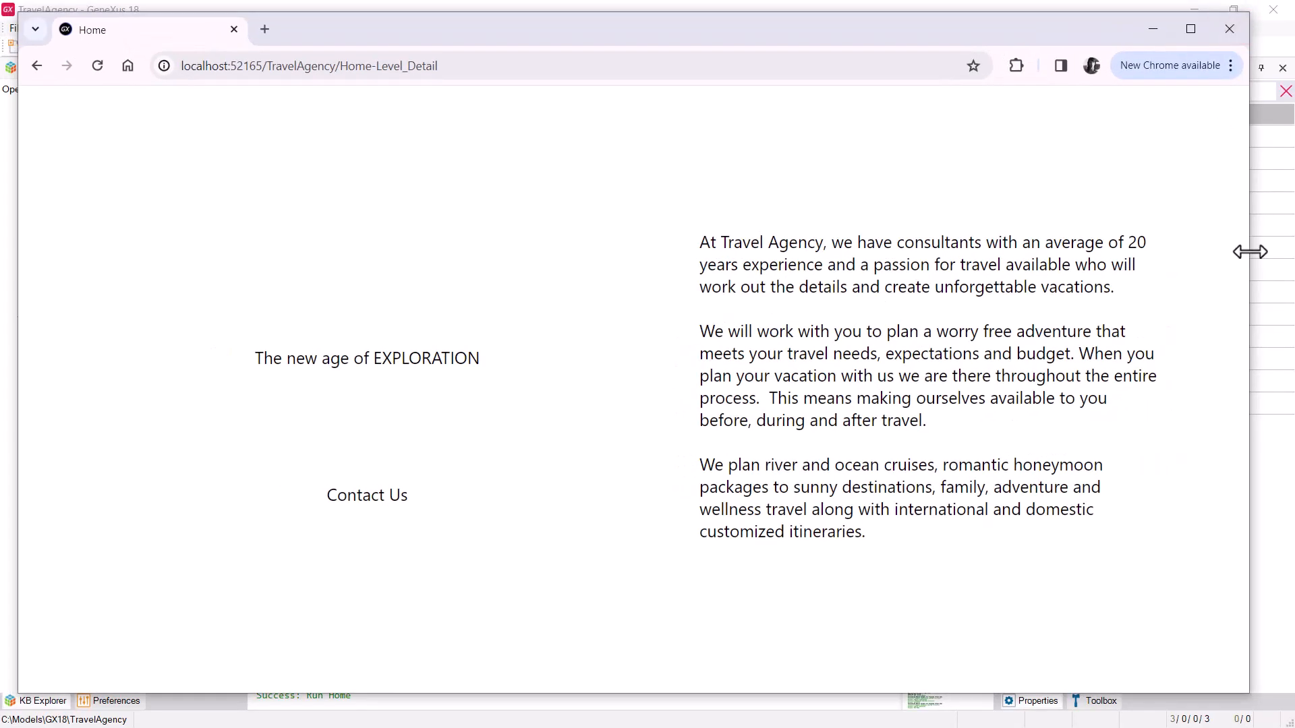
{"action": "left_click_drag", "start_coordinate": [1249, 252], "coordinate": [1018, 259]}
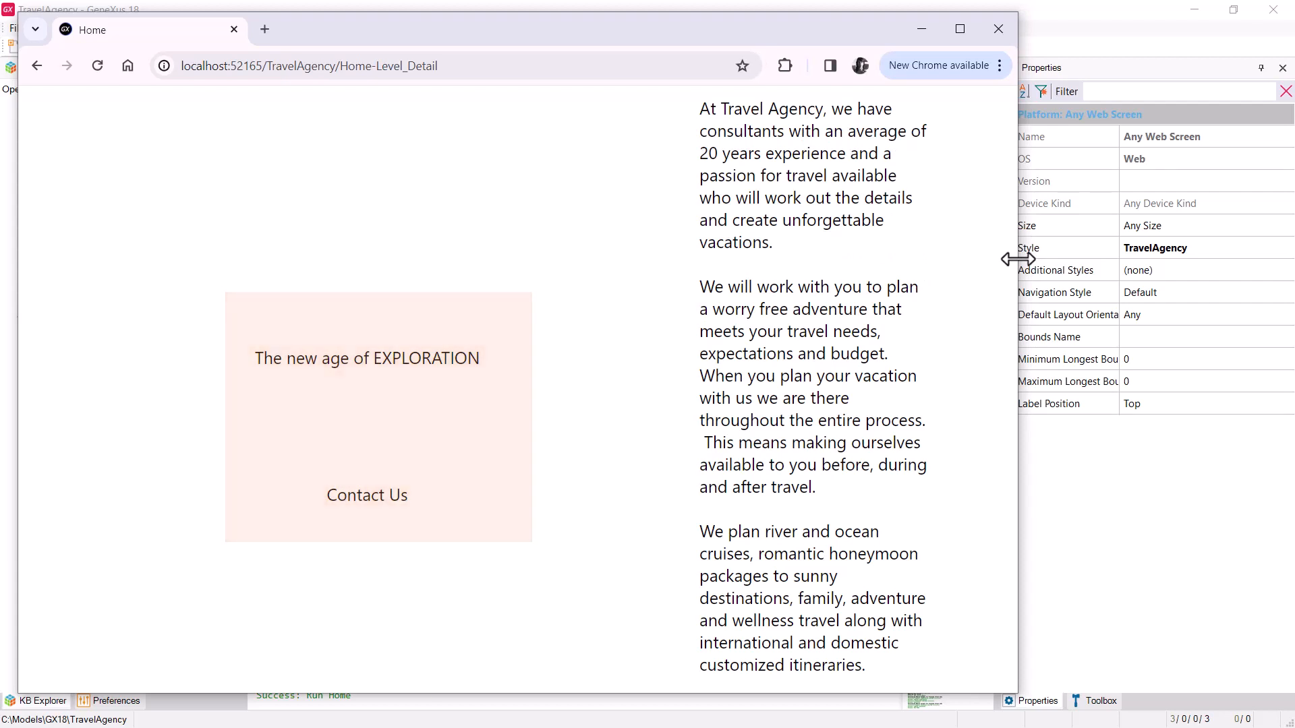
{"action": "left_click_drag", "start_coordinate": [1017, 259], "coordinate": [957, 265]}
{"action": "scroll", "coordinate": [861, 297], "scroll_direction": "down", "scroll_amount": 4}
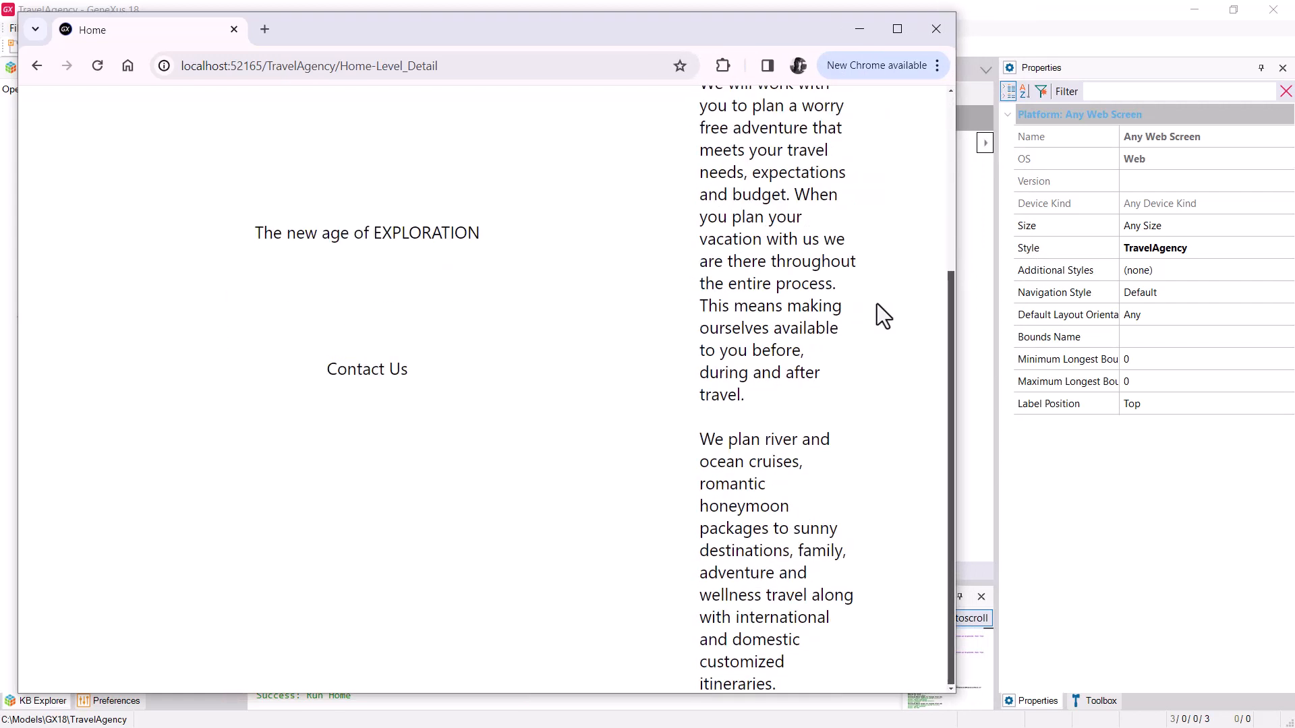
{"action": "scroll", "coordinate": [877, 304], "scroll_direction": "up", "scroll_amount": 4}
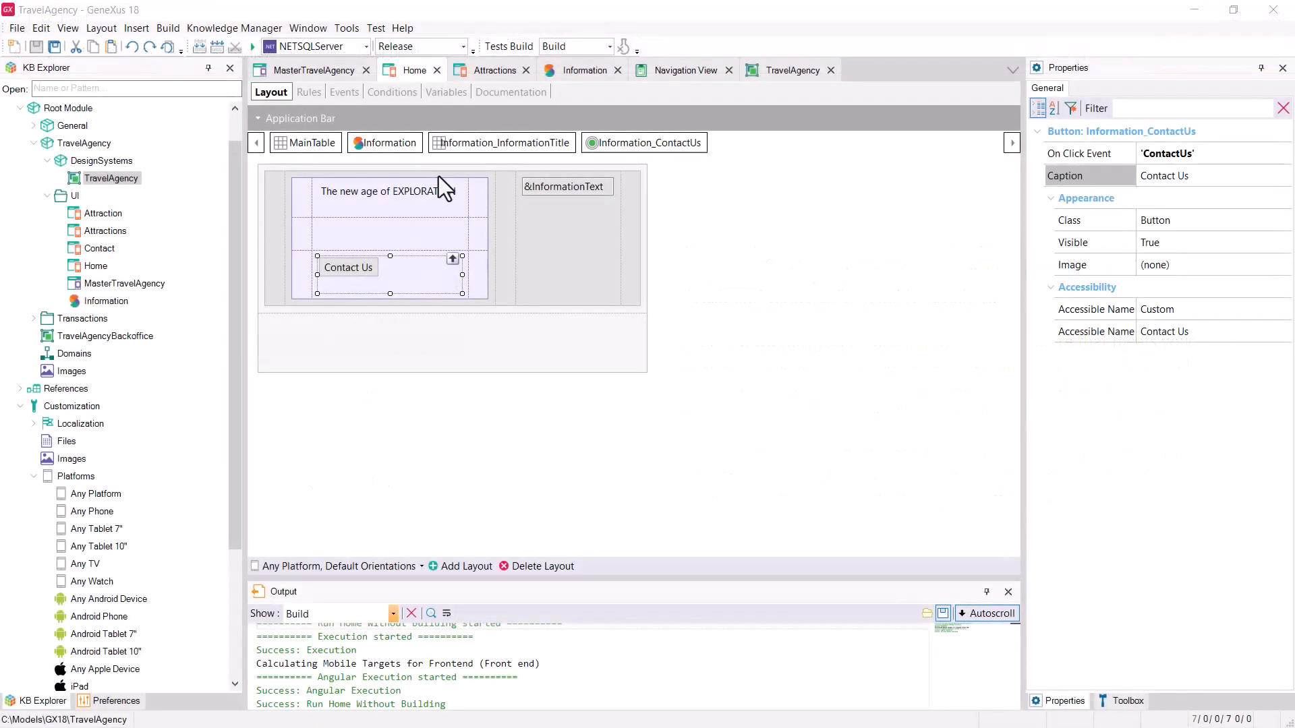
Switch to the Attractions panel and insert a row after the existing one in MainTable
{"action": "left_click", "coordinate": [492, 70]}
{"action": "left_click", "coordinate": [370, 241]}
{"action": "right_click", "coordinate": [369, 241]}
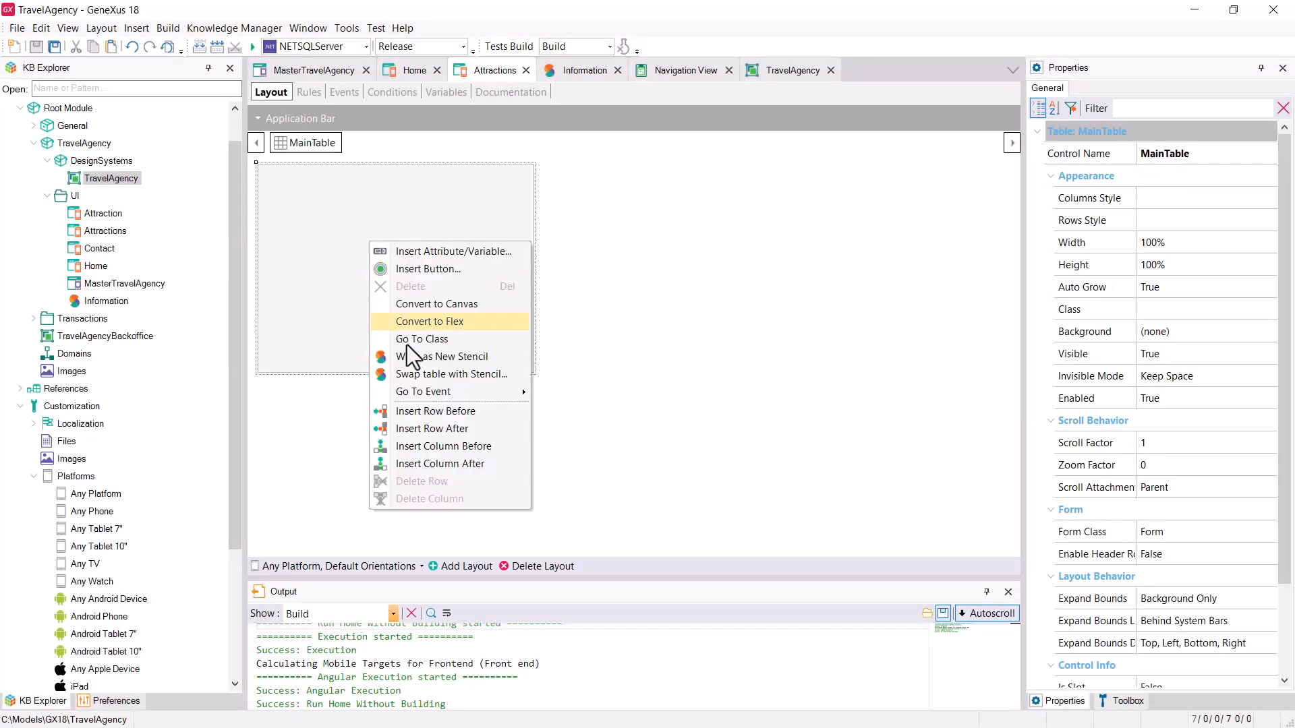
{"action": "left_click", "coordinate": [427, 426]}
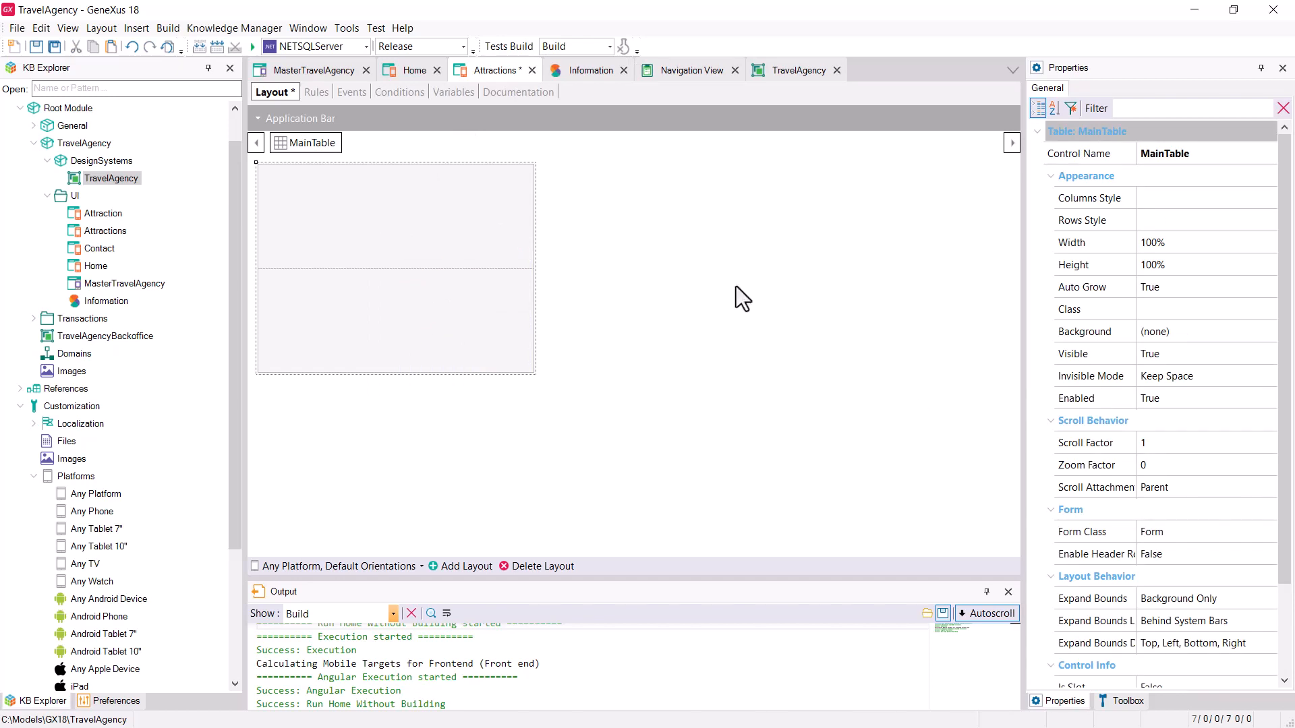
Add a stencil container to the first row of the Attractions panel's MainTable, choosing the Information stencil
{"action": "left_click", "coordinate": [1122, 701]}
{"action": "left_click_drag", "start_coordinate": [1057, 297], "coordinate": [473, 254]}
{"action": "double_click", "coordinate": [619, 356]}
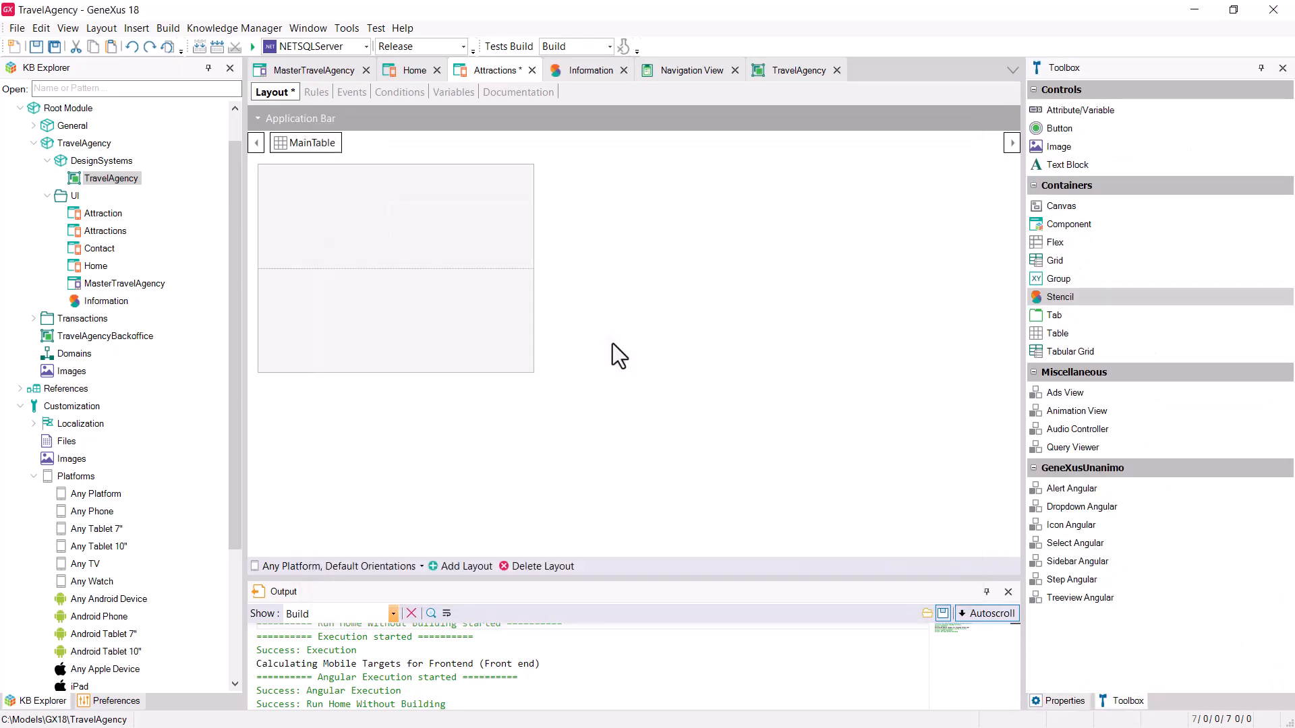
Set the Rows Style of the Attractions panel's MainTable to 712dip;100%
{"action": "left_click", "coordinate": [1056, 701]}
{"action": "left_click", "coordinate": [1142, 225]}
{"action": "type", "text": "712"}
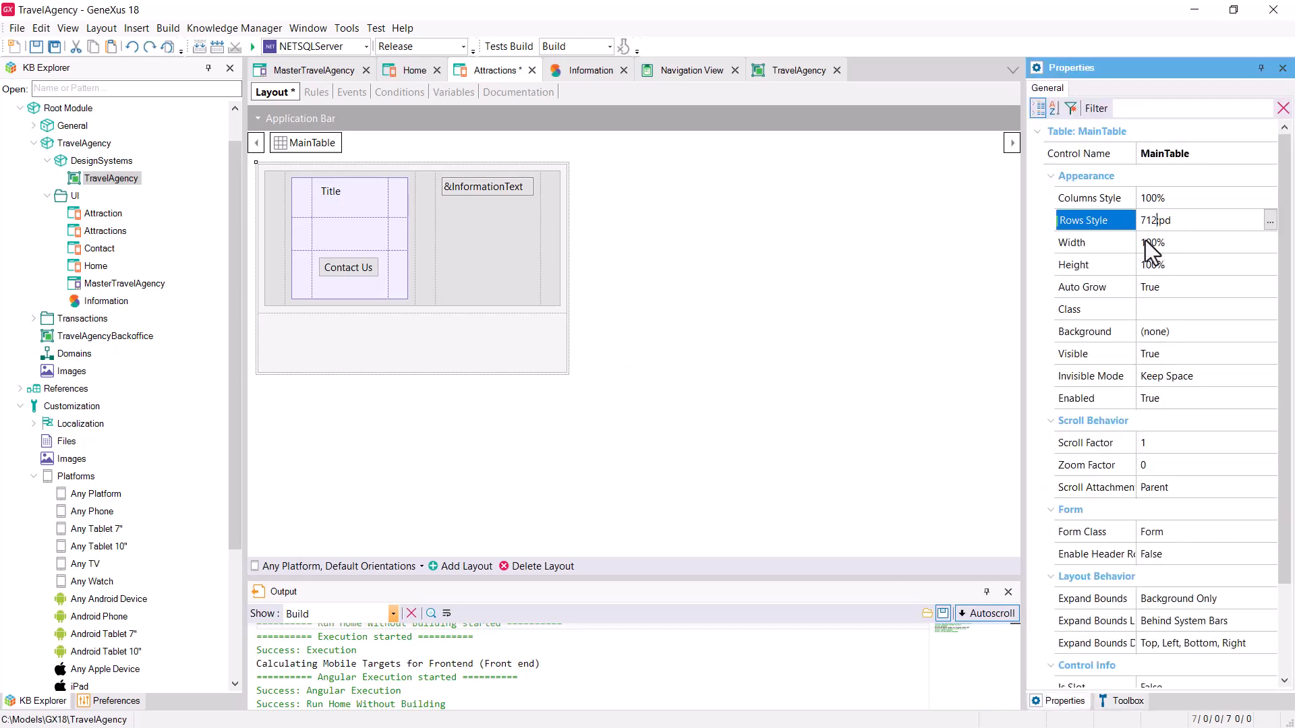
{"action": "type", "text": "dip;100%"}
Copy the Attractions page's information title from Figma and set the stencil's title text block caption to "The most visited ATTRACTIONS"
{"action": "left_click", "coordinate": [336, 194]}
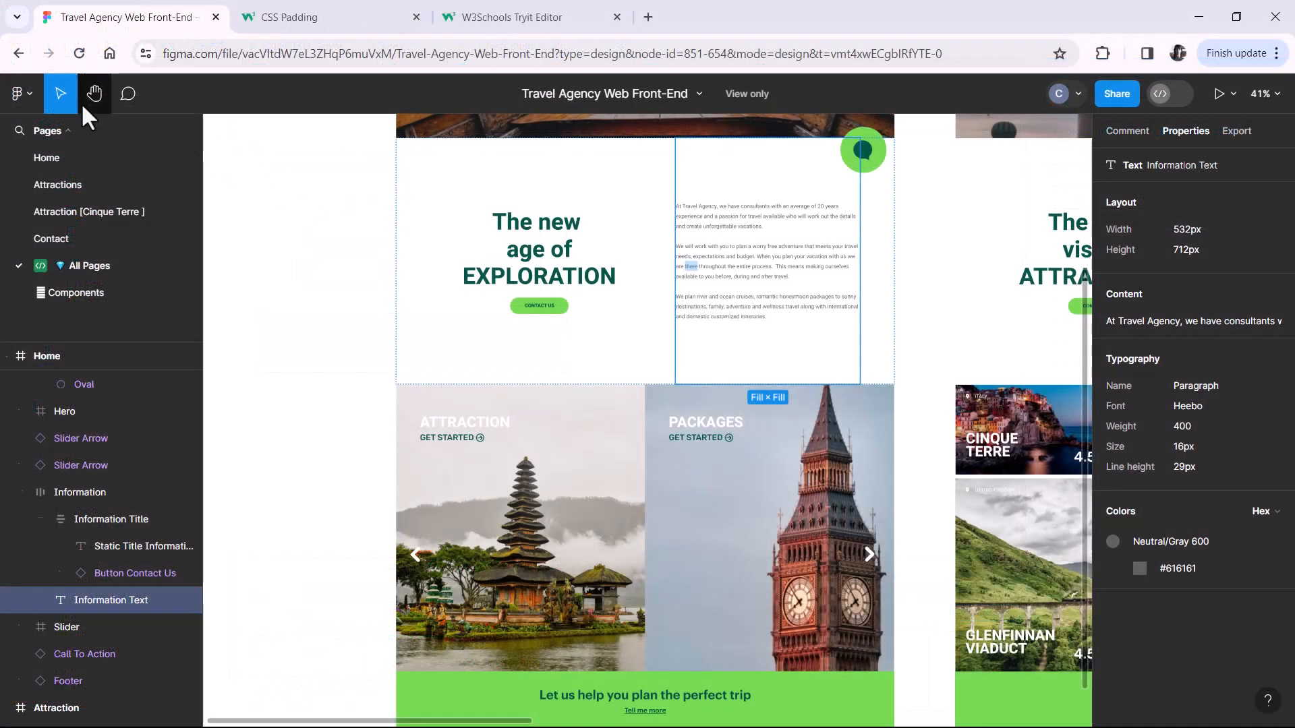
{"action": "scroll", "coordinate": [528, 449], "scroll_direction": "right", "scroll_amount": 5}
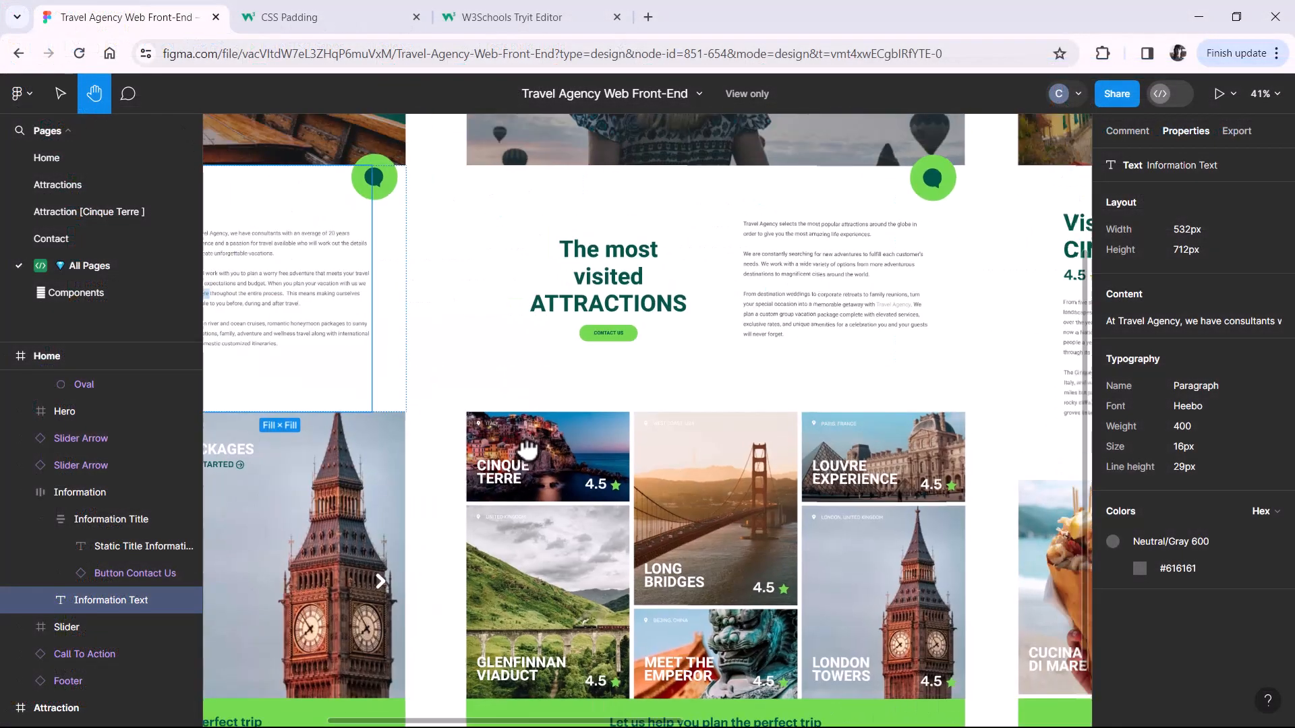
{"action": "key", "text": "v"}
{"action": "left_click", "coordinate": [579, 287]}
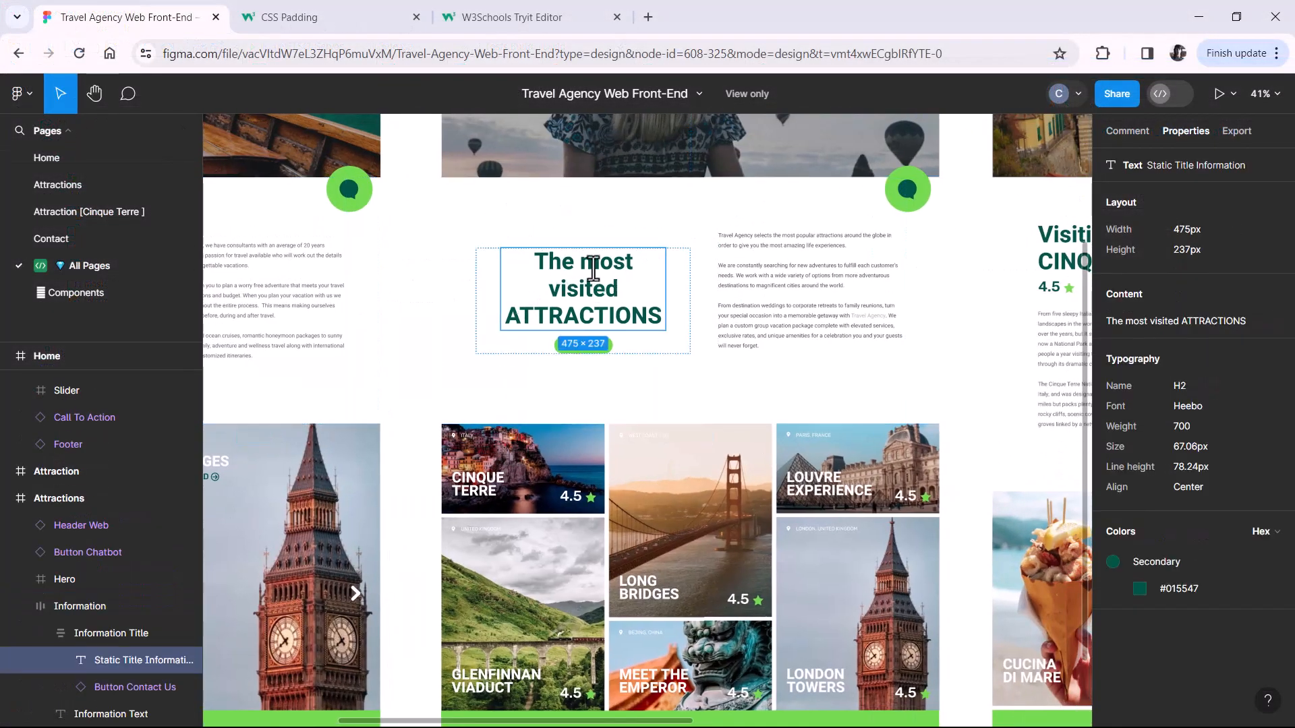
{"action": "mouse_move", "coordinate": [1195, 306]}
{"action": "left_click", "coordinate": [1263, 297]}
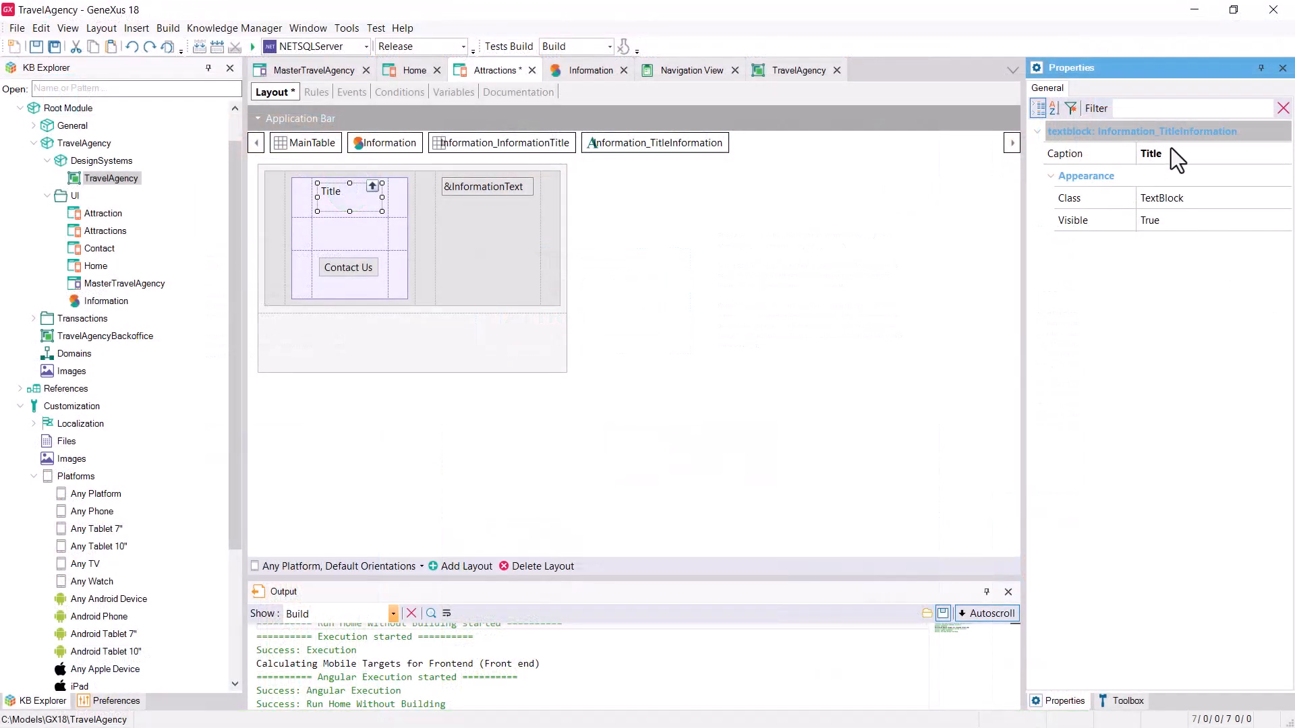
{"action": "left_click", "coordinate": [1171, 154]}
{"action": "key", "text": "ctrl+v"}
{"action": "key", "text": "Return"}
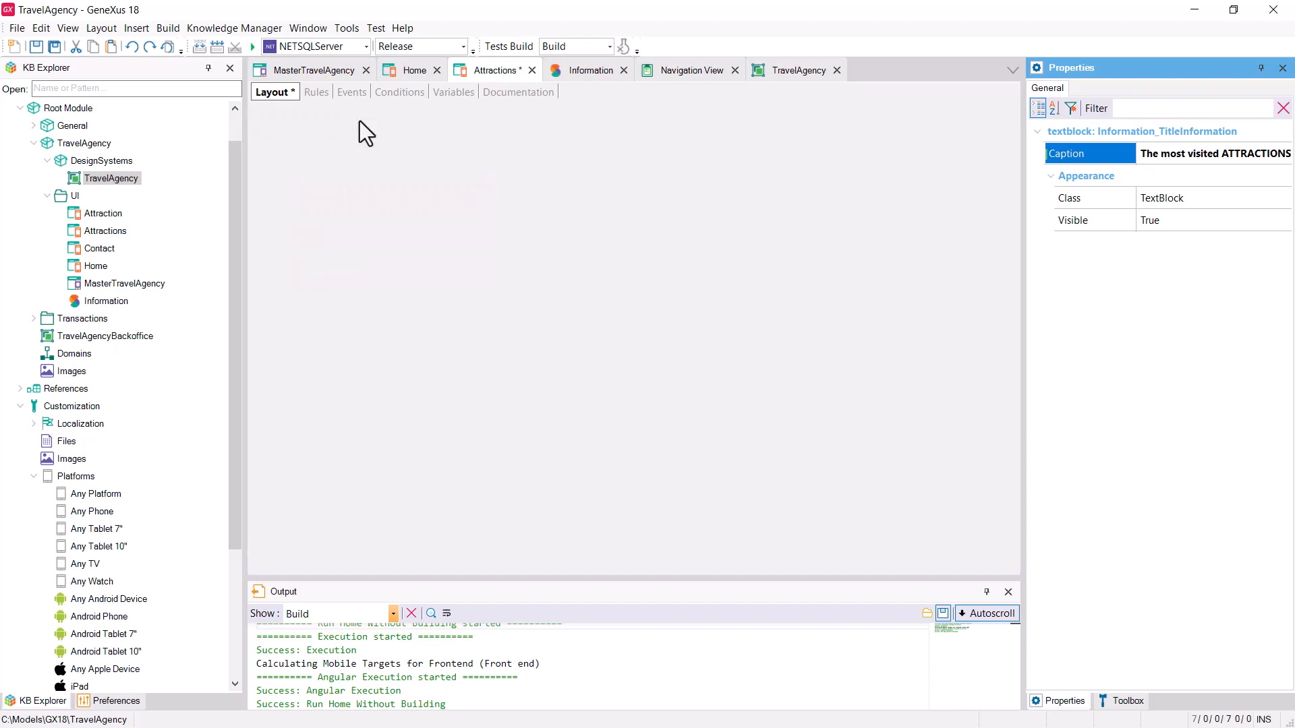
Create the ClientStart event in Attractions and assign &InformationText the information paragraphs copied from Figma's Attractions page, separated by two newline() calls
{"action": "left_click", "coordinate": [350, 92]}
{"action": "left_click", "coordinate": [580, 116]}
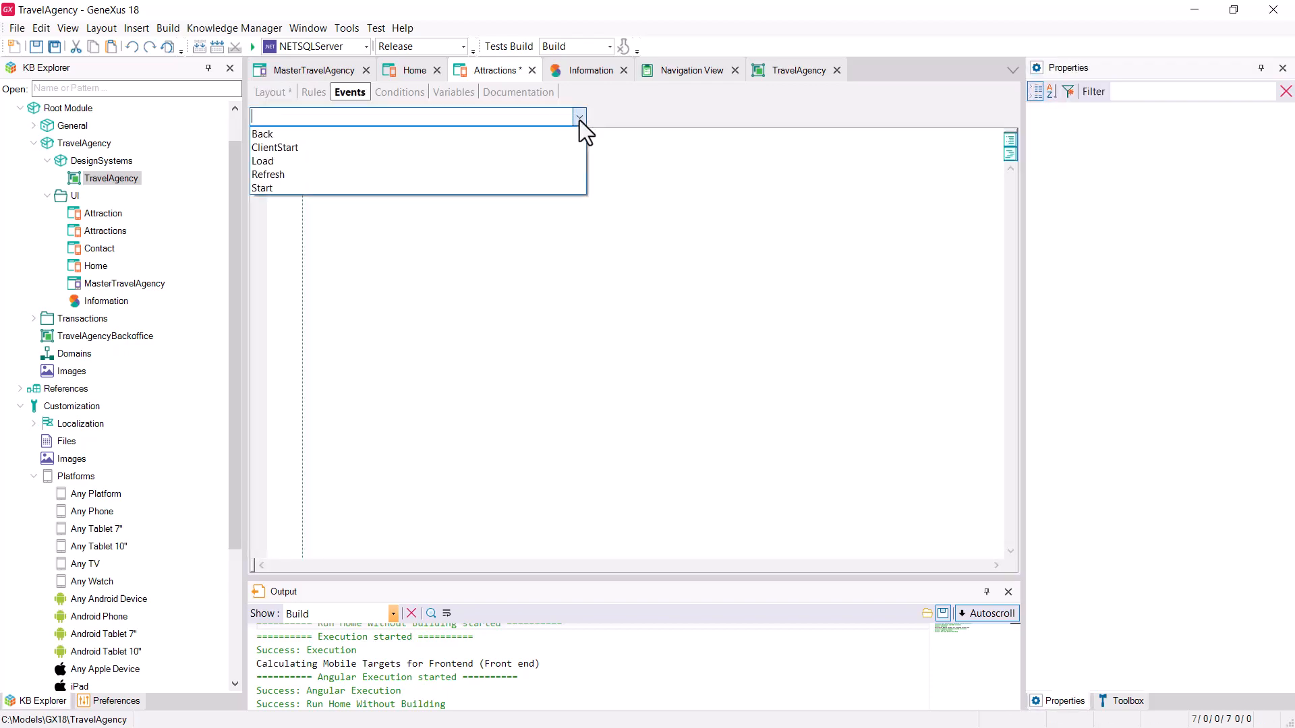
{"action": "left_click", "coordinate": [368, 147]}
{"action": "type", "text": "&I"}
{"action": "key", "text": "Return"}
{"action": "type", "text": "= \""}
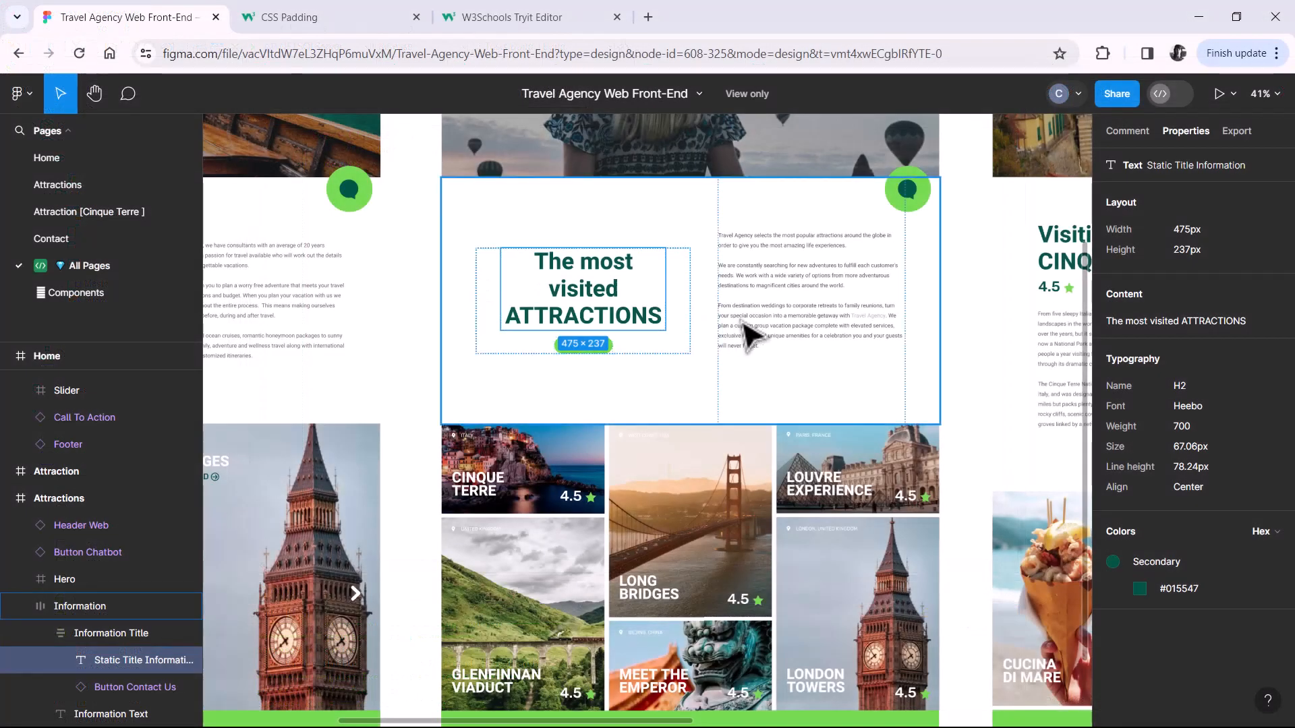
{"action": "left_click", "coordinate": [742, 330]}
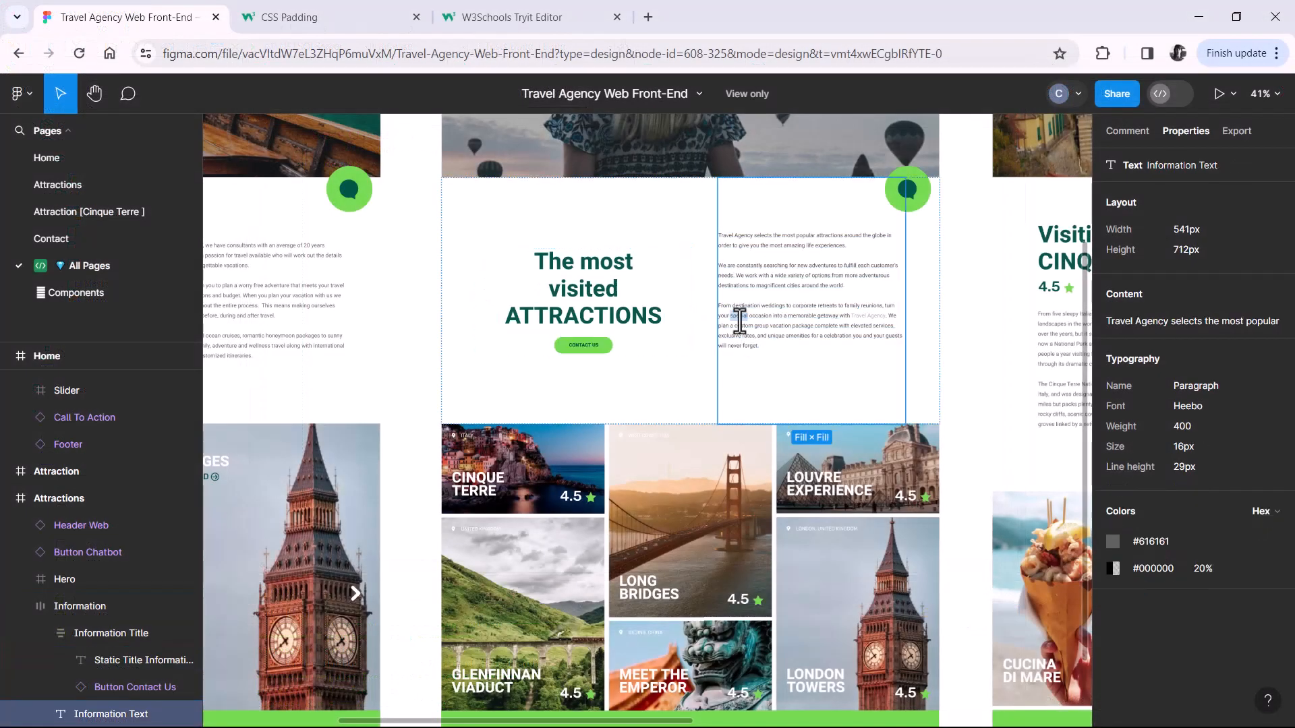
{"action": "left_click", "coordinate": [1260, 297]}
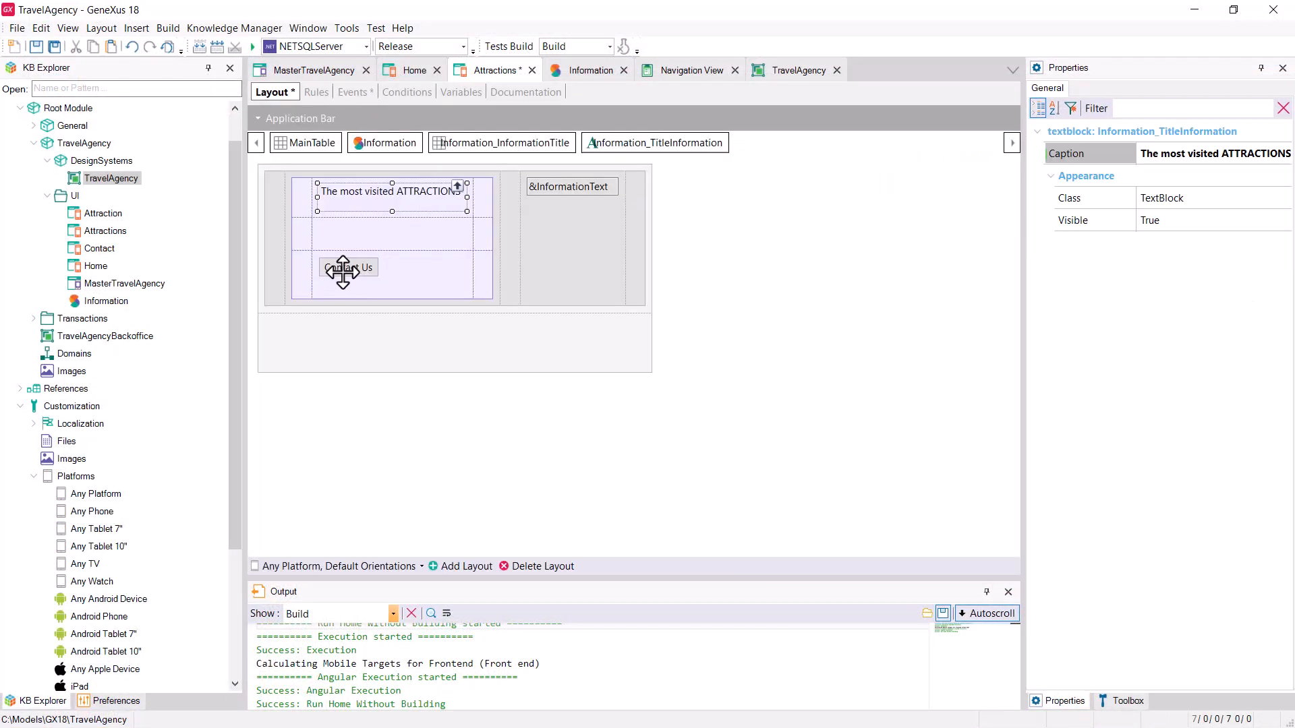
Create the 'ContactUs' event for the Attractions panel's Contact Us button, make it call Contact(), and save the panel
{"action": "right_click", "coordinate": [341, 268]}
{"action": "left_click", "coordinate": [402, 333]}
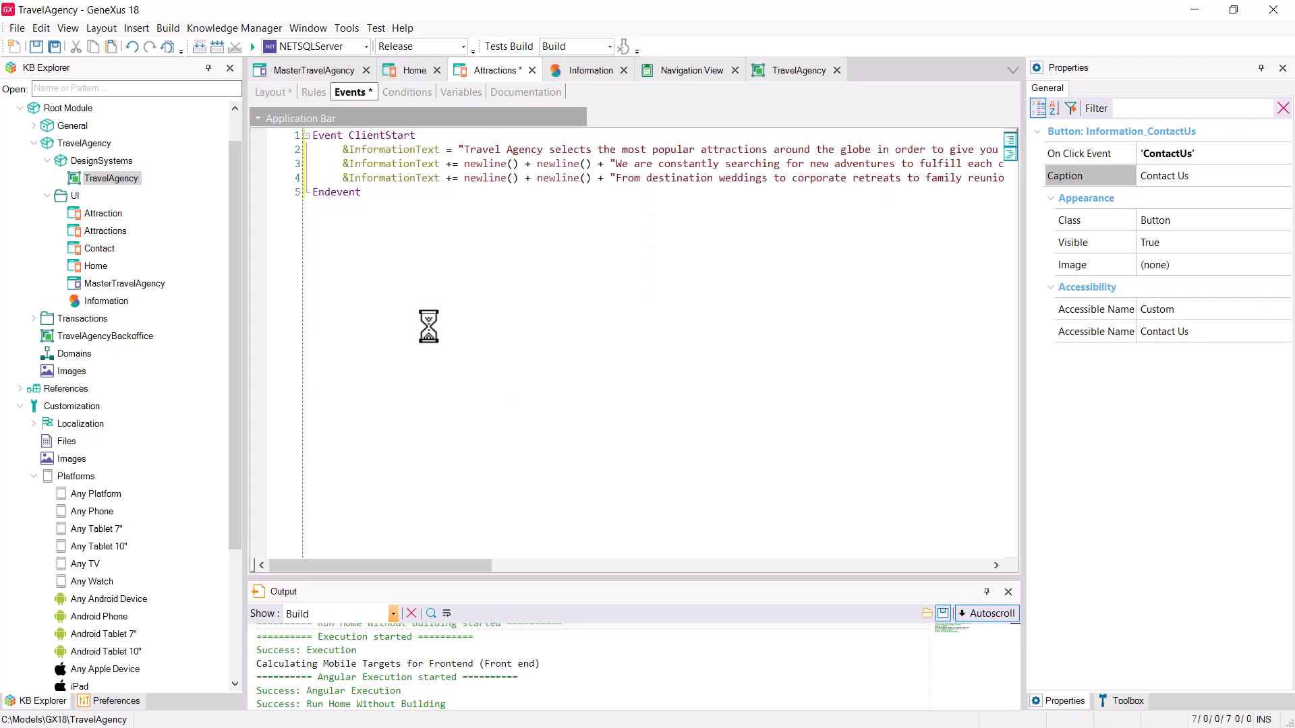
{"action": "left_click_drag", "start_coordinate": [99, 248], "coordinate": [346, 234]}
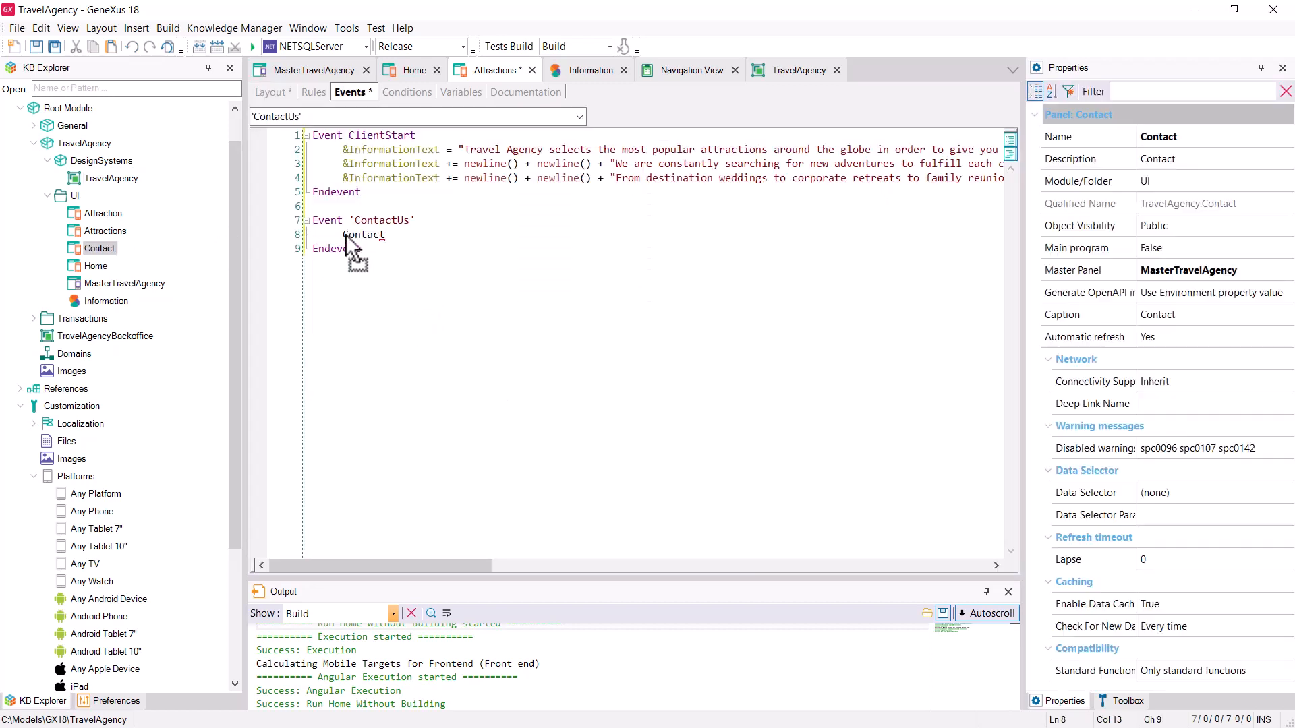
{"action": "left_click", "coordinate": [36, 47]}
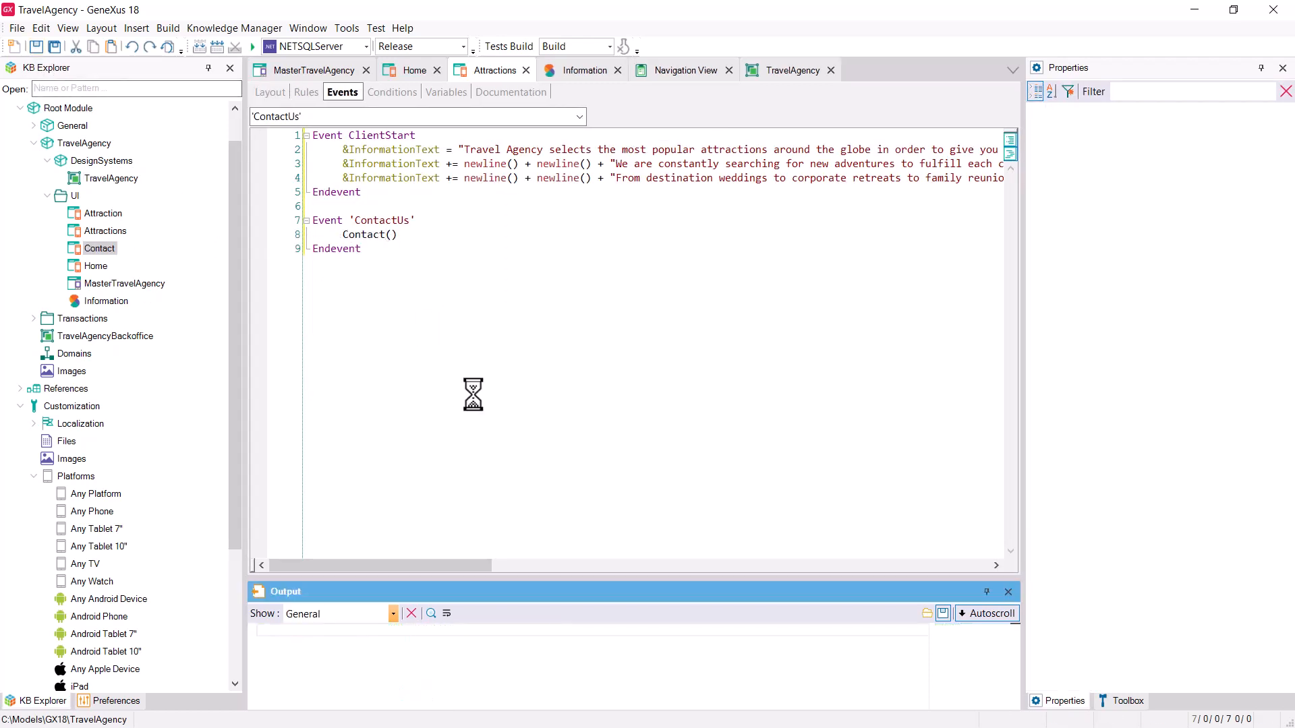
Return to the Attractions panel's layout and set the panel's Main program property to True
{"action": "left_click", "coordinate": [277, 95]}
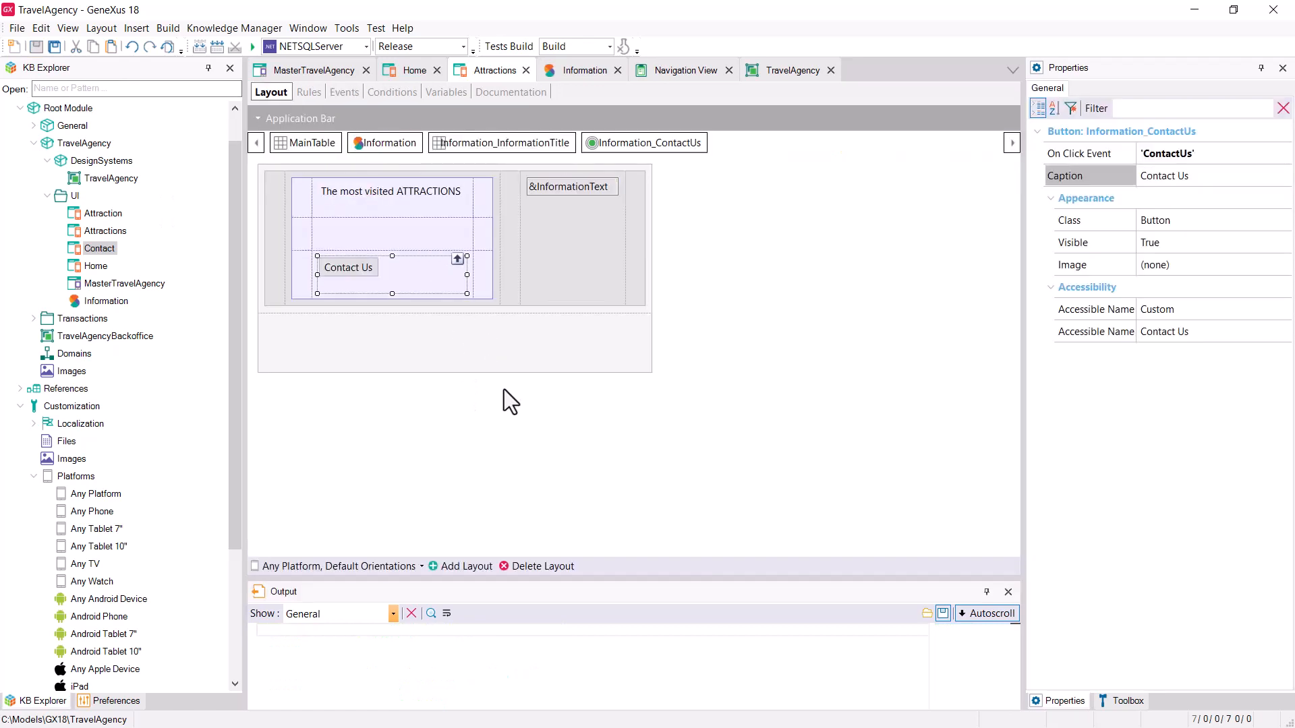
{"action": "left_click", "coordinate": [501, 67]}
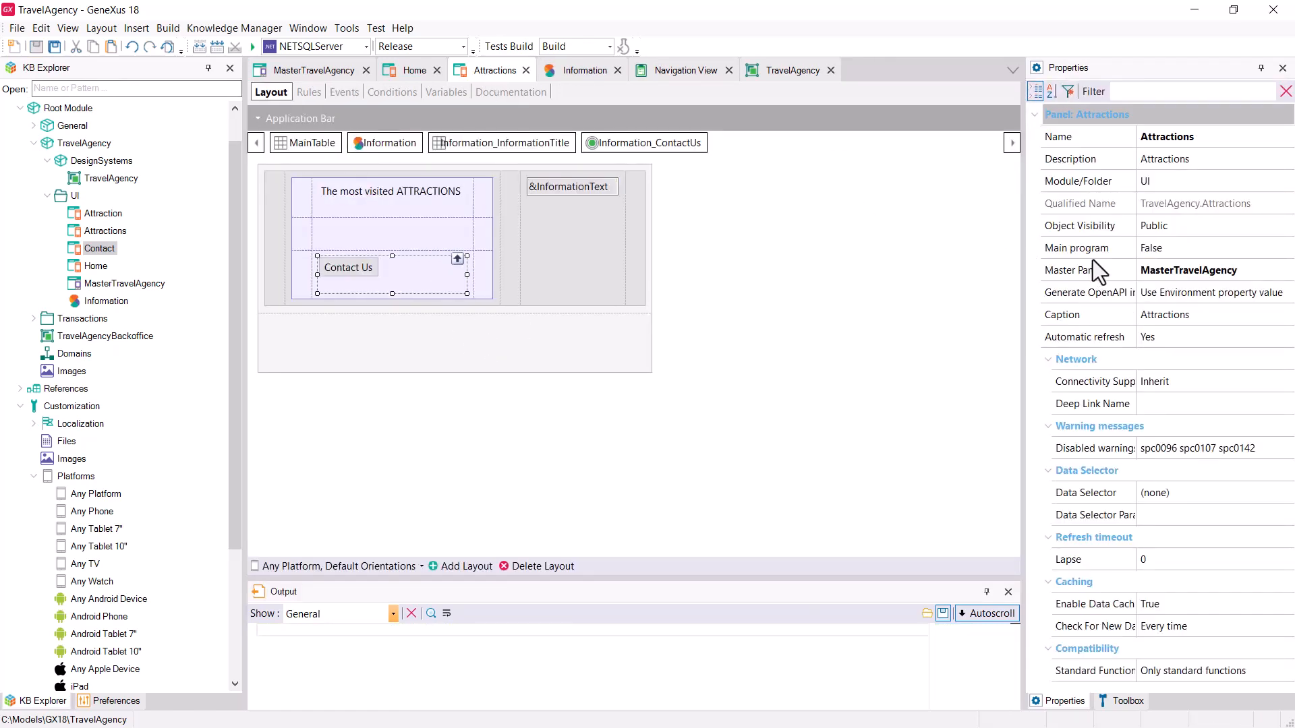
{"action": "double_click", "coordinate": [1161, 249]}
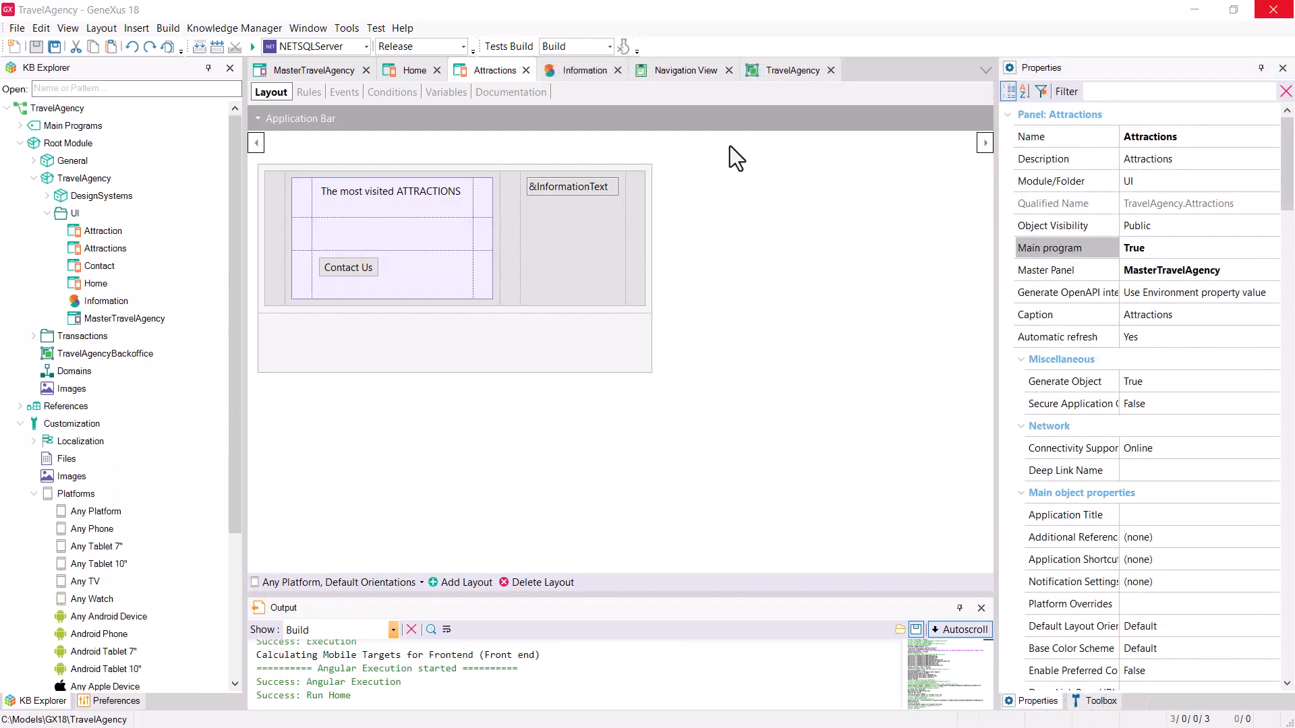
Run the Attractions panel
{"action": "right_click", "coordinate": [490, 71]}
{"action": "left_click", "coordinate": [520, 352]}
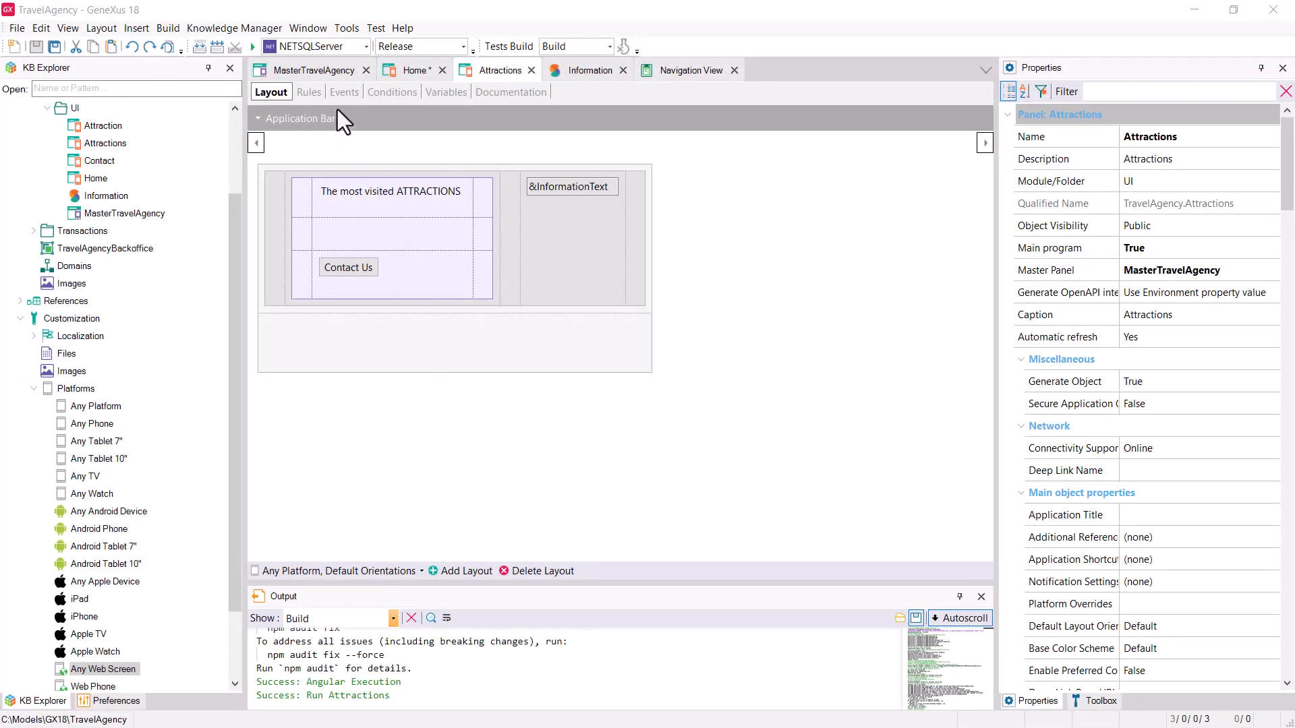
Review the event code of the Attractions panel and return to its layout
{"action": "left_click", "coordinate": [343, 92]}
{"action": "left_click_drag", "start_coordinate": [349, 234], "coordinate": [387, 234]}
{"action": "left_click", "coordinate": [271, 93]}
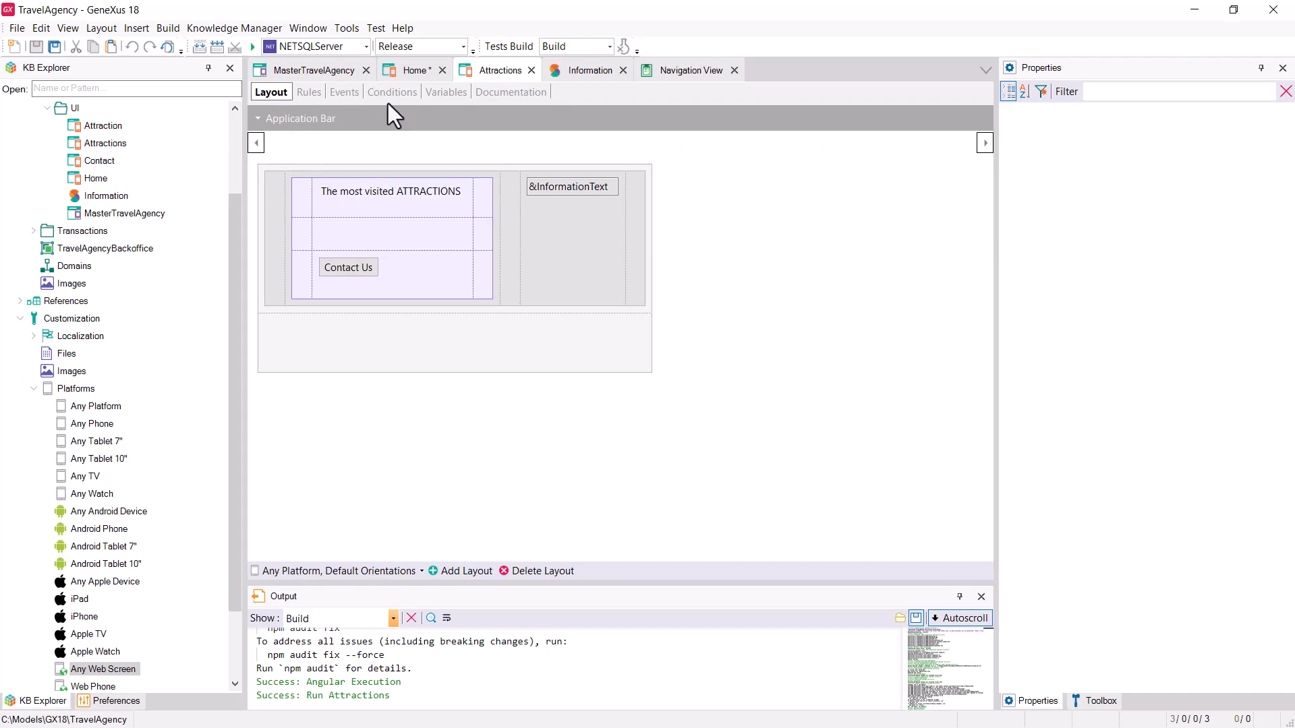
Compare the Home and Attractions panel layouts, and select the main table in Home to inspect its properties
{"action": "left_click", "coordinate": [414, 71]}
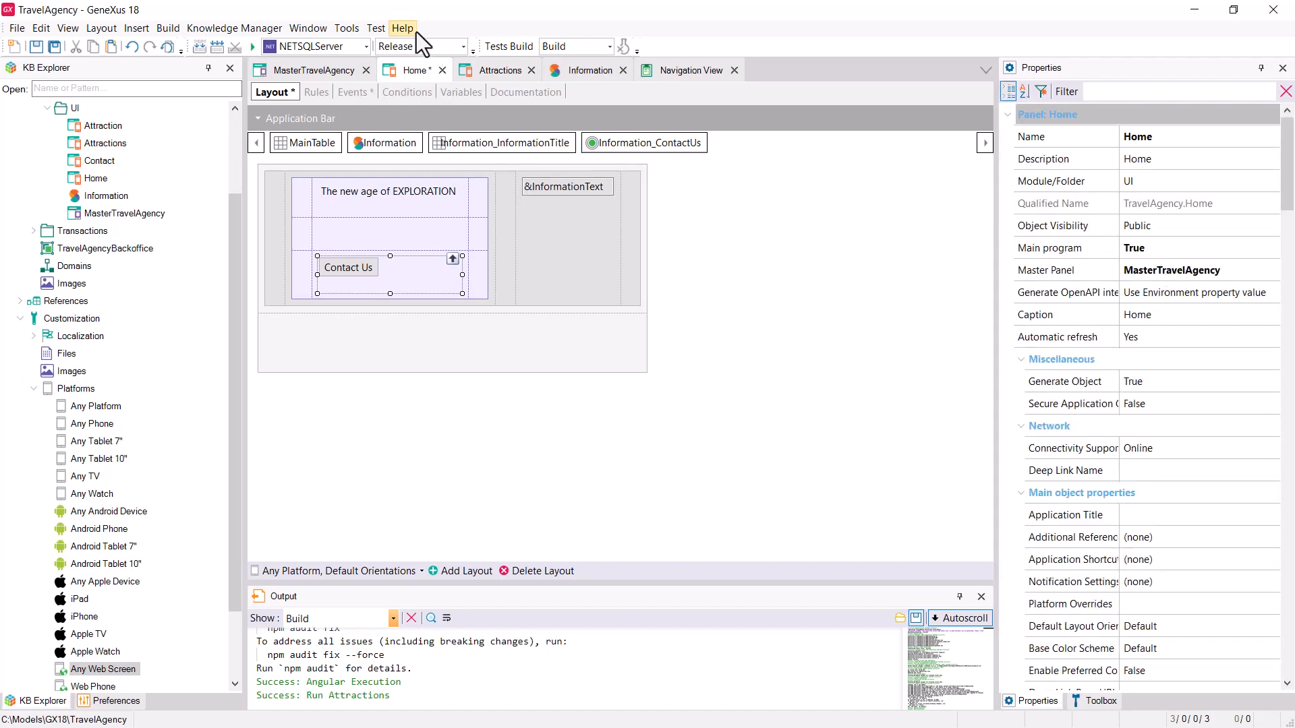
{"action": "left_click", "coordinate": [497, 76]}
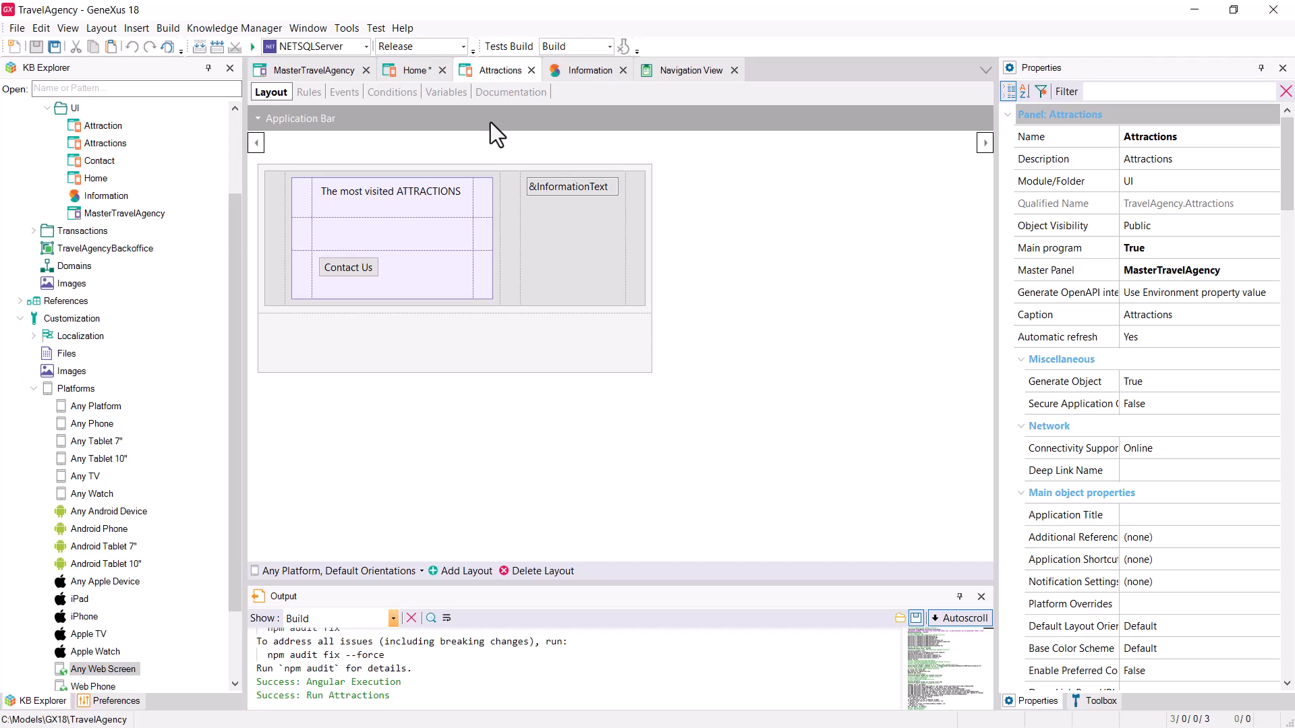
{"action": "left_click", "coordinate": [416, 71]}
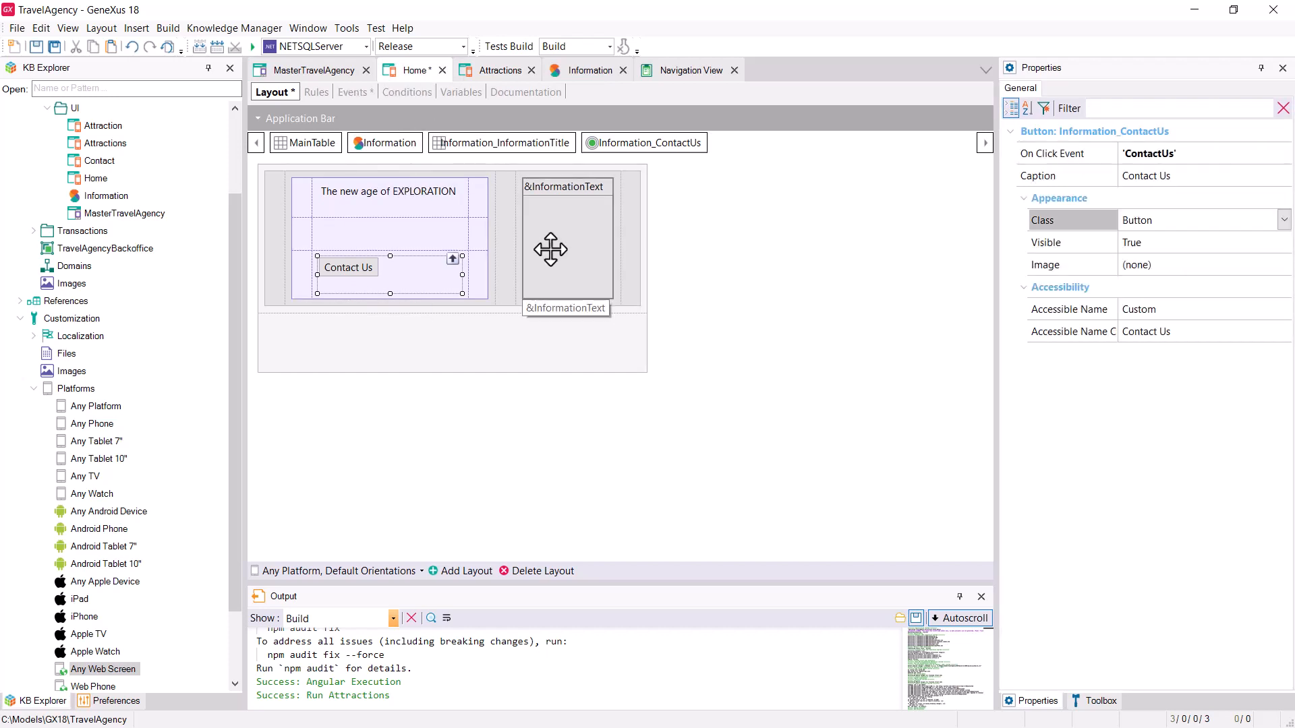
{"action": "left_click", "coordinate": [559, 334]}
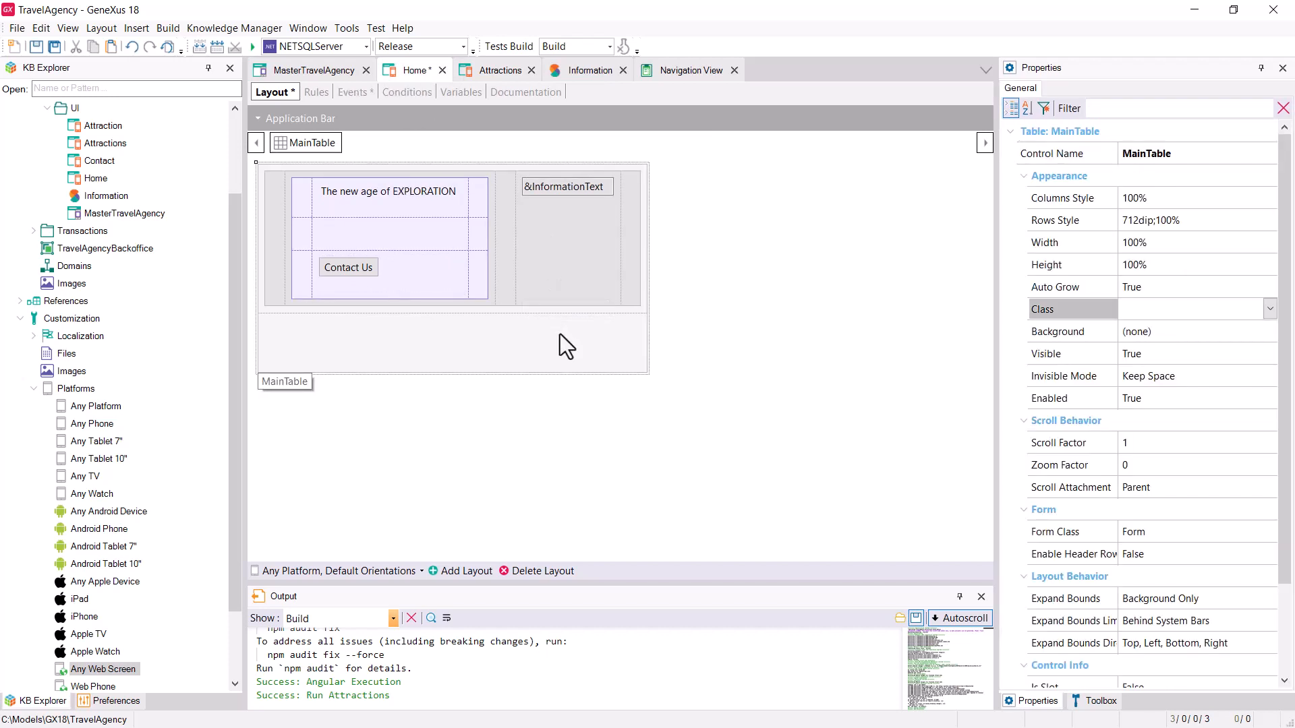